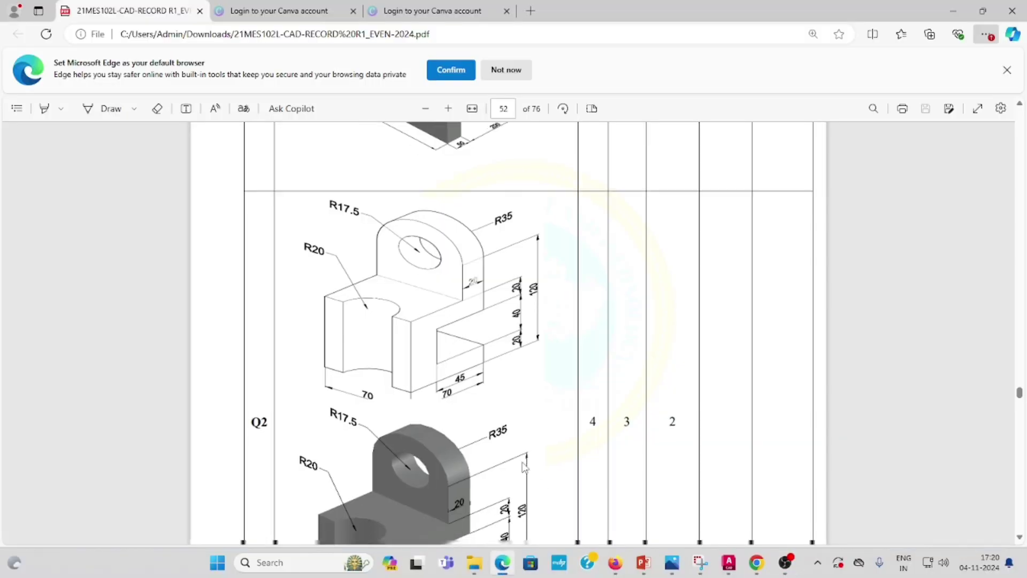
Step: Examine the Q1 and Q2 solid modelling exercises in the PDF record, focusing on the dimensions of the Q2 bracket
{"action": "scroll", "coordinate": [548, 440], "scroll_direction": "up", "scroll_amount": 10}
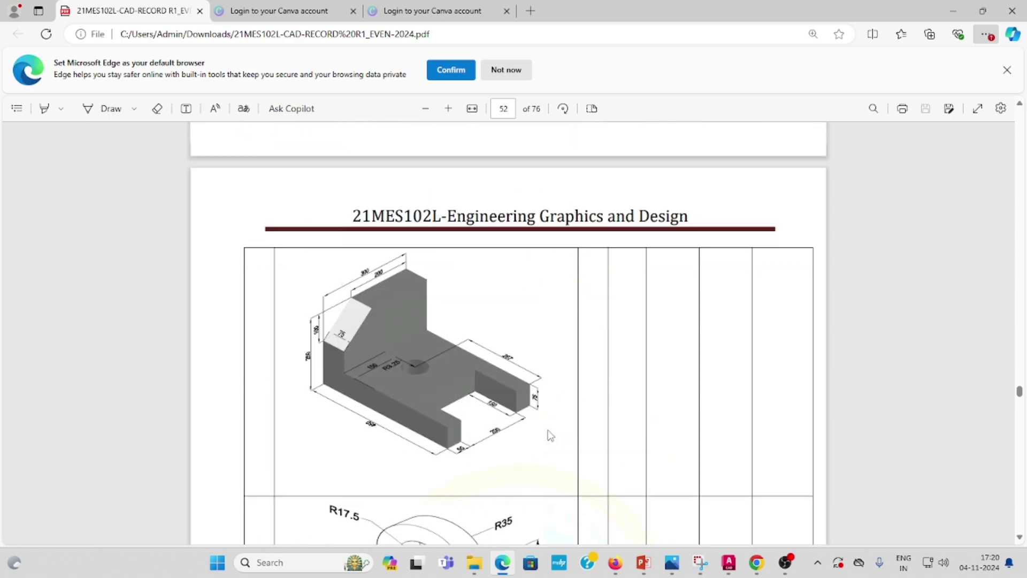
{"action": "scroll", "coordinate": [551, 434], "scroll_direction": "up", "scroll_amount": 3}
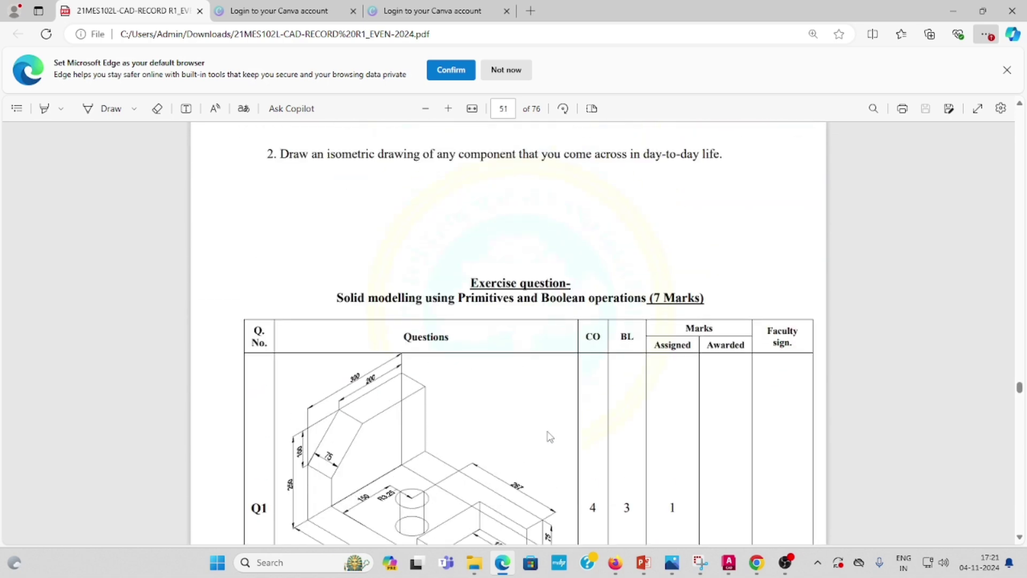
{"action": "scroll", "coordinate": [553, 434], "scroll_direction": "down", "scroll_amount": 13}
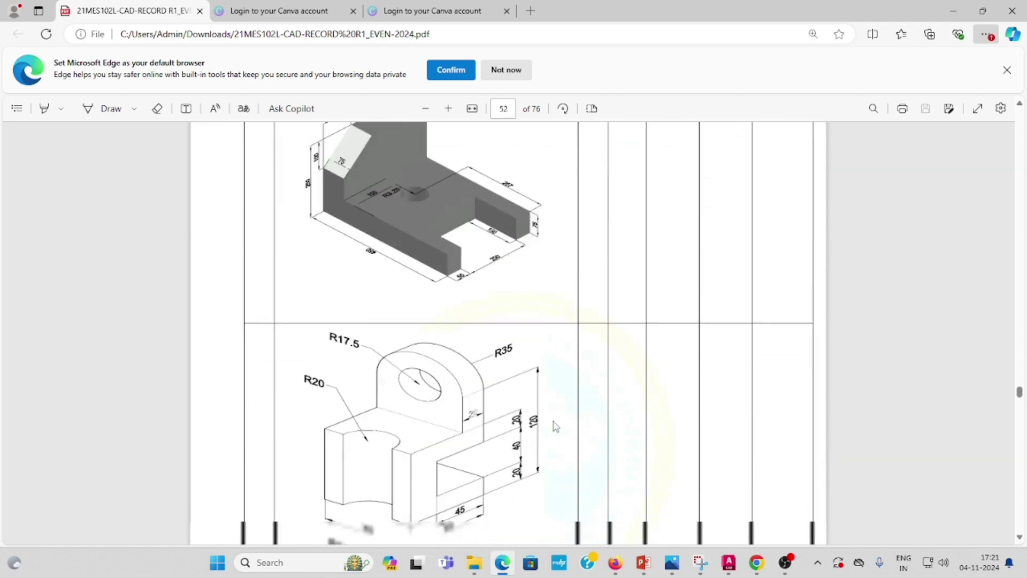
{"action": "scroll", "coordinate": [556, 427], "scroll_direction": "down", "scroll_amount": 2}
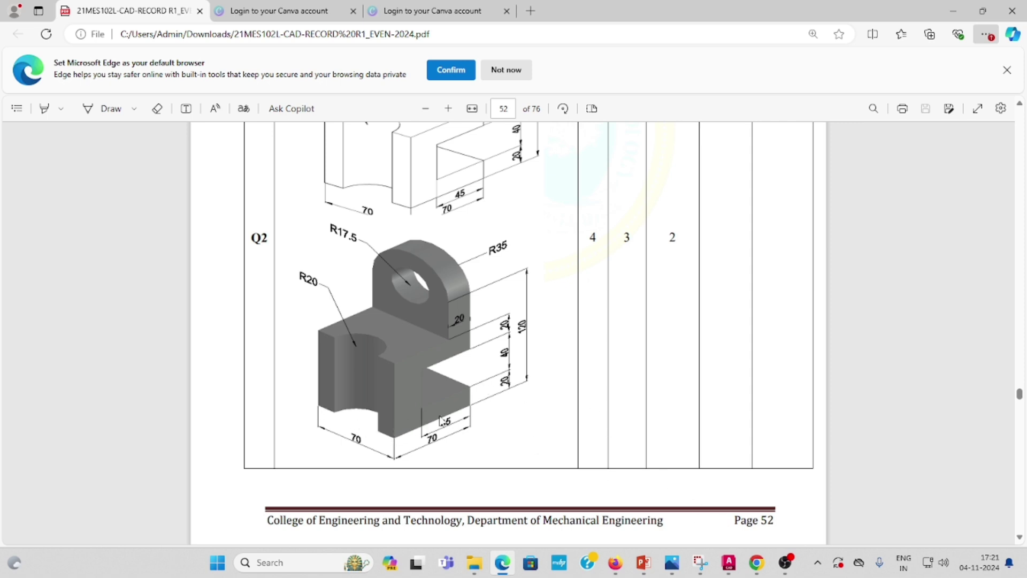
{"action": "scroll", "coordinate": [449, 326], "scroll_direction": "down", "scroll_amount": 1}
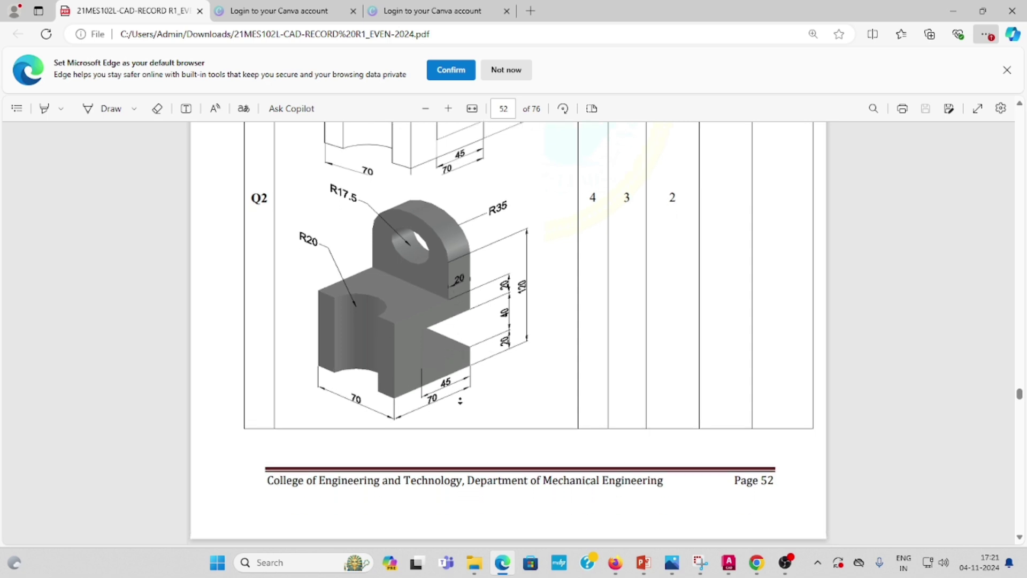
{"action": "scroll", "coordinate": [428, 375], "scroll_direction": "up", "scroll_amount": 6}
{"action": "scroll", "coordinate": [421, 392], "scroll_direction": "down", "scroll_amount": 2}
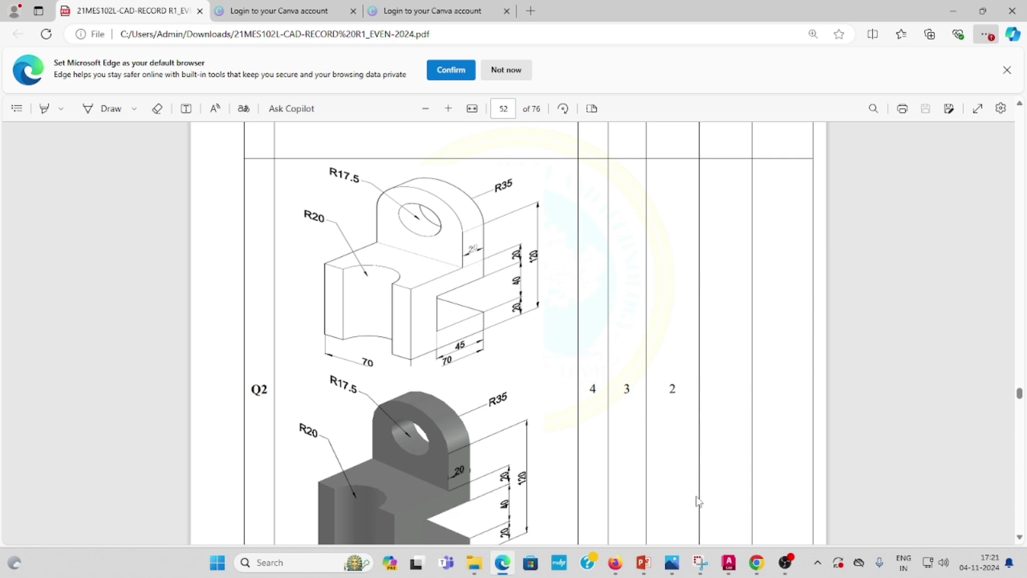
Step: Switch to the empty Drawing1 in AutoCAD and set its view to SW Isometric
{"action": "mouse_move", "coordinate": [729, 562]}
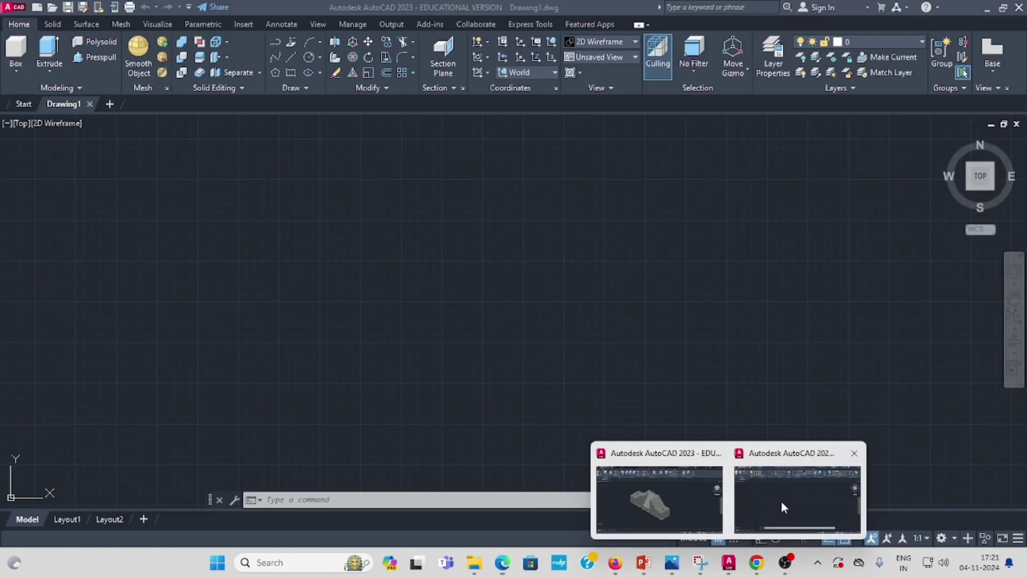
{"action": "left_click", "coordinate": [781, 507]}
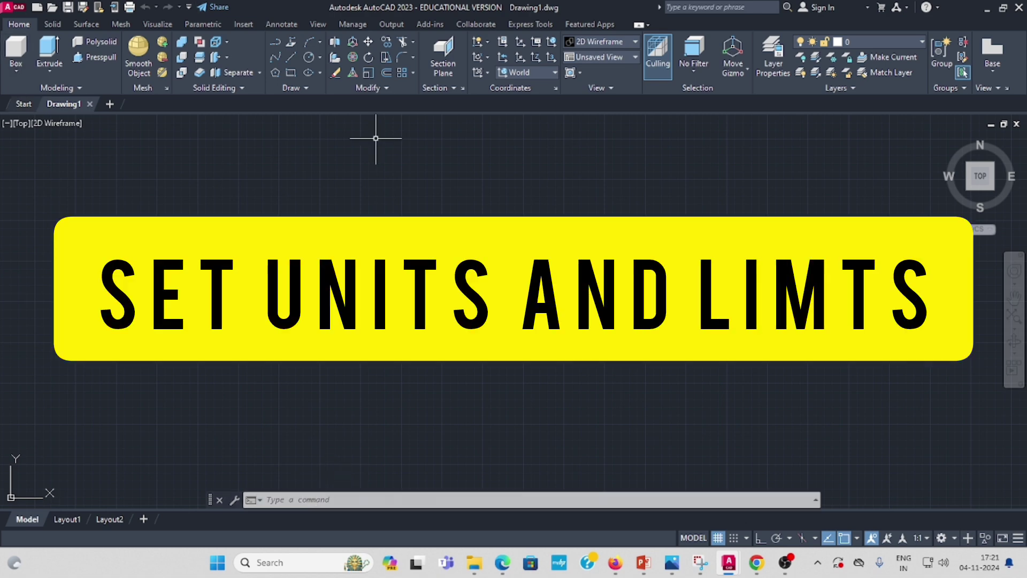
{"action": "left_click", "coordinate": [21, 123]}
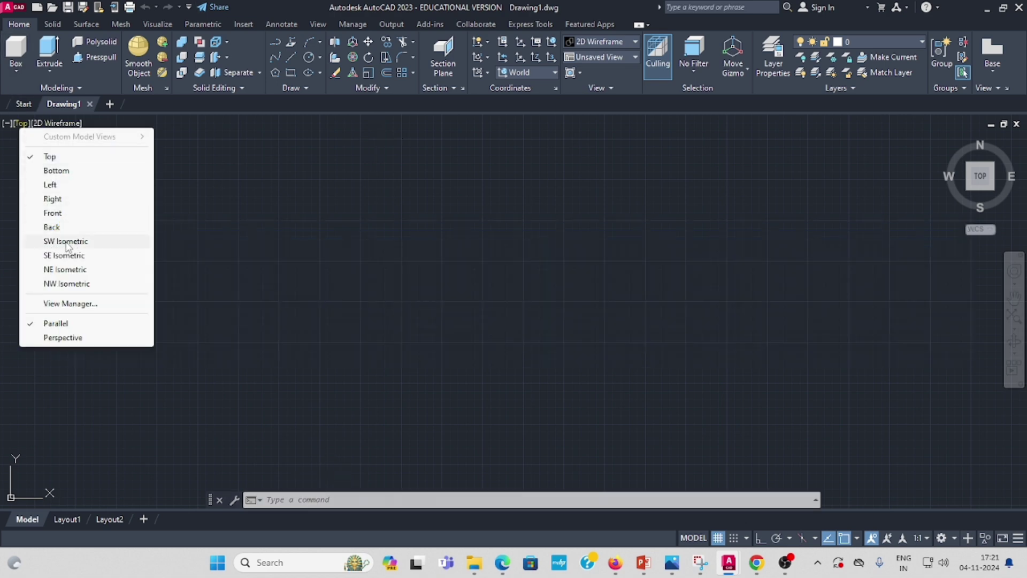
{"action": "left_click", "coordinate": [67, 242]}
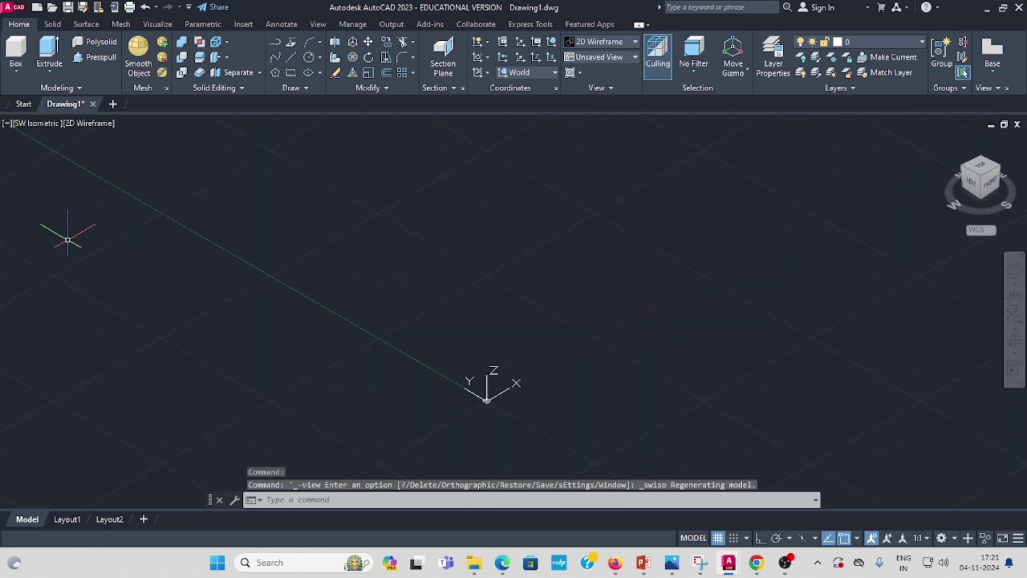
{"action": "left_click", "coordinate": [16, 74]}
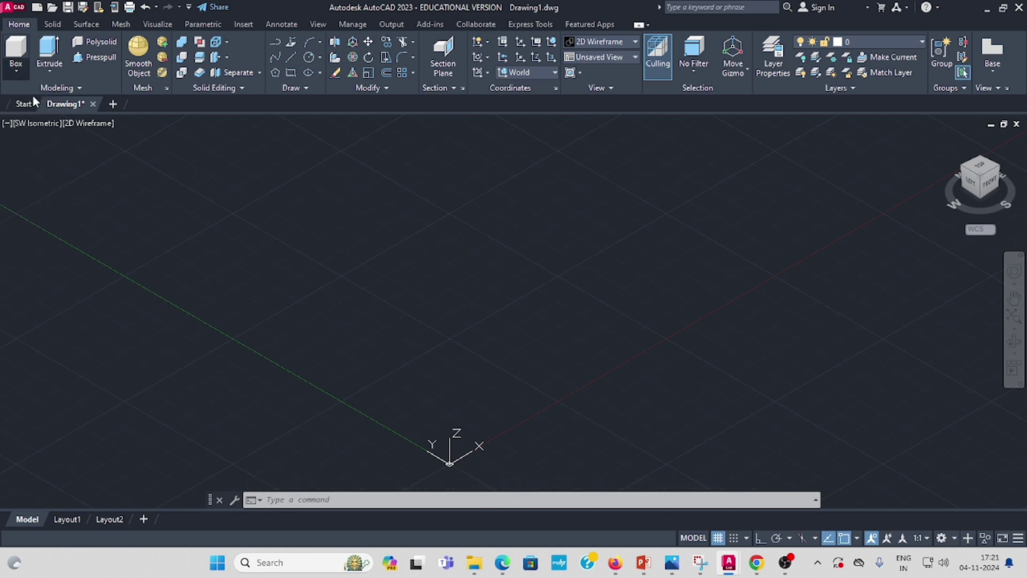
{"action": "middle_click_drag", "start_coordinate": [303, 217], "coordinate": [264, 281]}
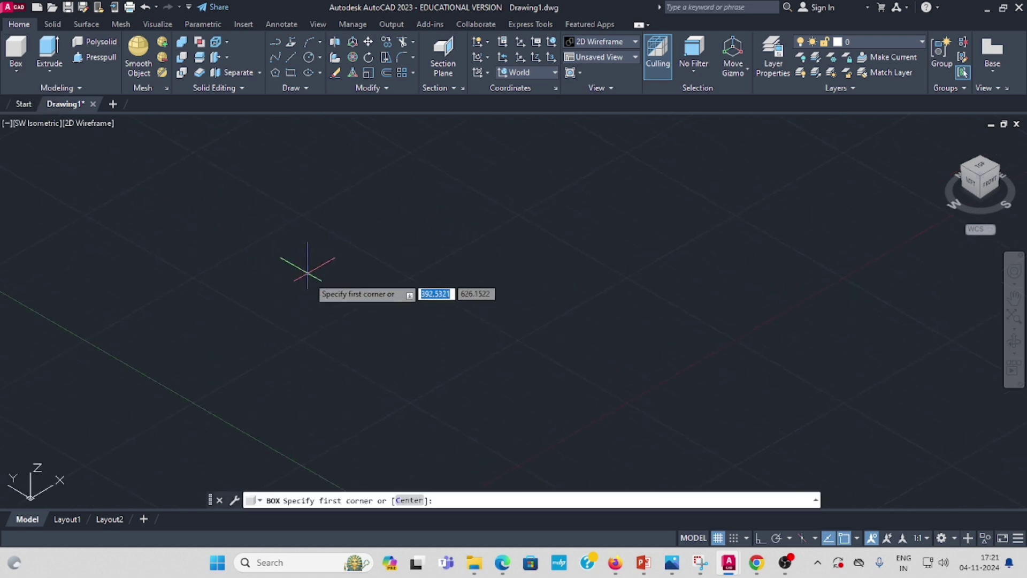
{"action": "left_click", "coordinate": [331, 302]}
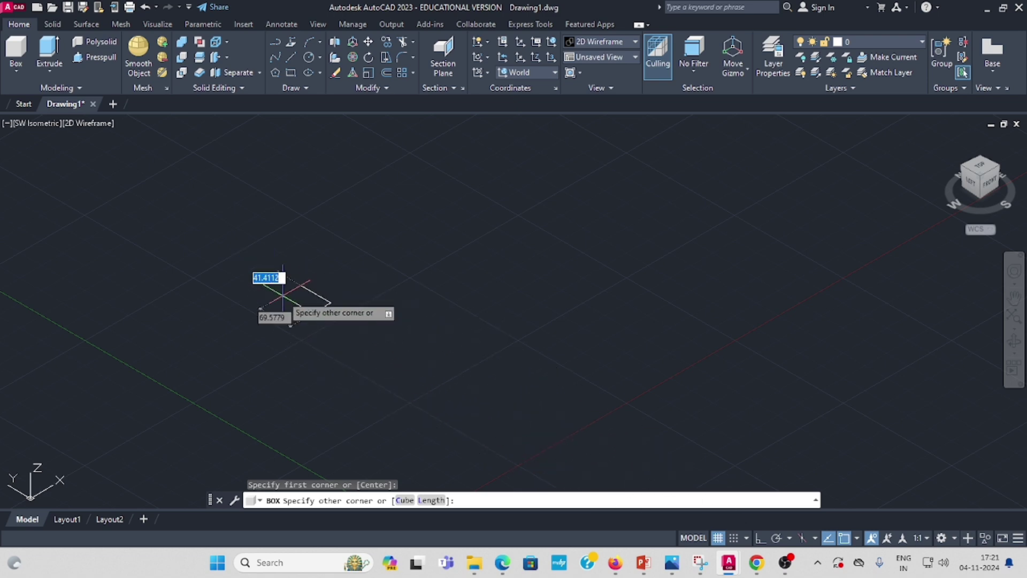
{"action": "key", "text": "Escape"}
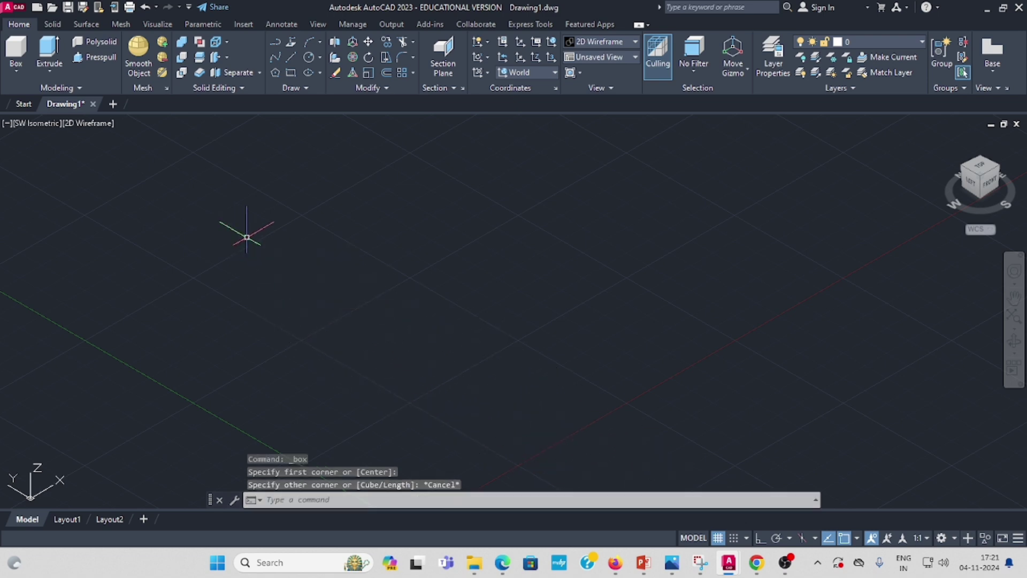
Step: Set the visual style to Conceptual and turn off the grid display
{"action": "left_click", "coordinate": [94, 123]}
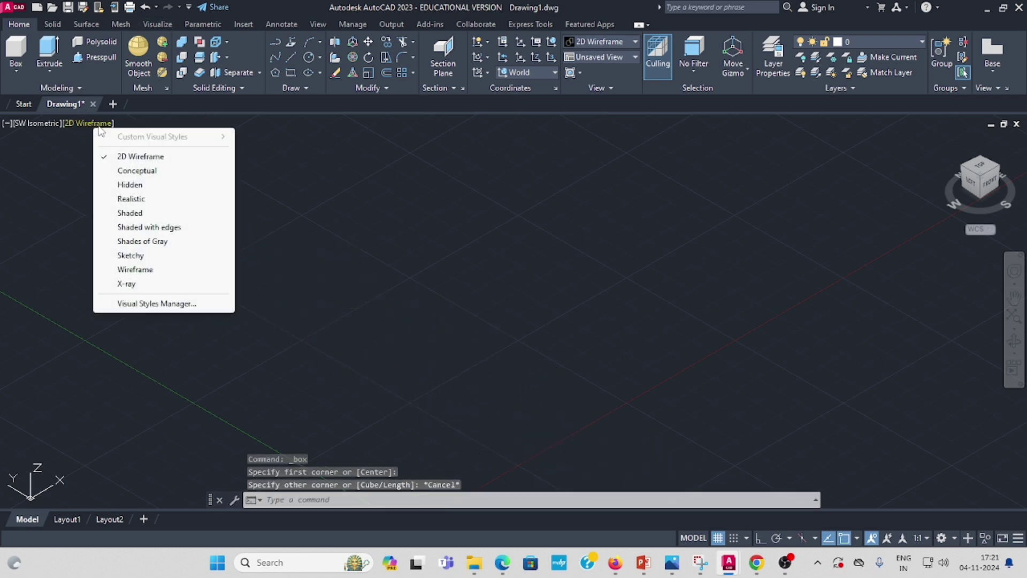
{"action": "left_click", "coordinate": [132, 171]}
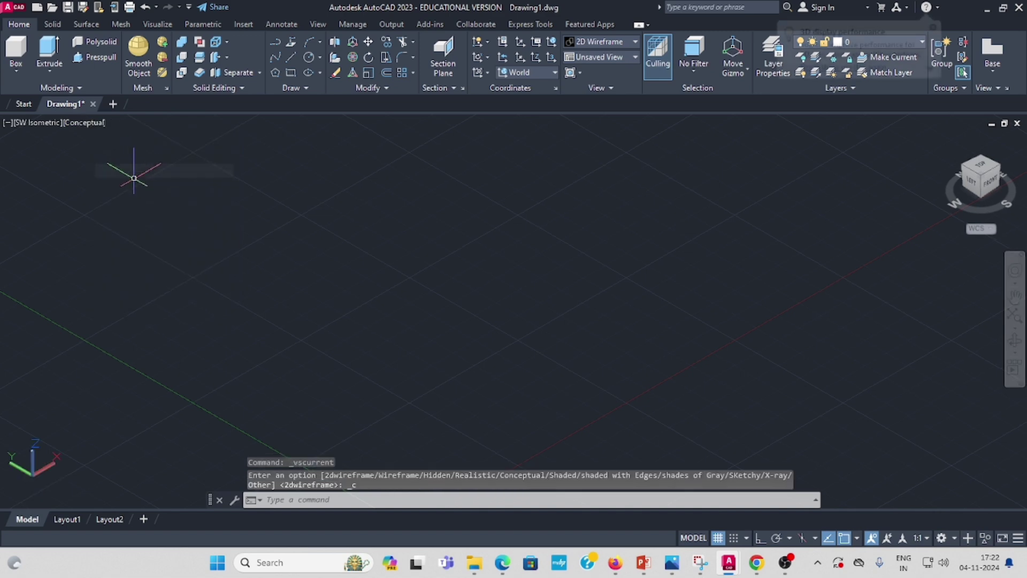
{"action": "left_click", "coordinate": [717, 538]}
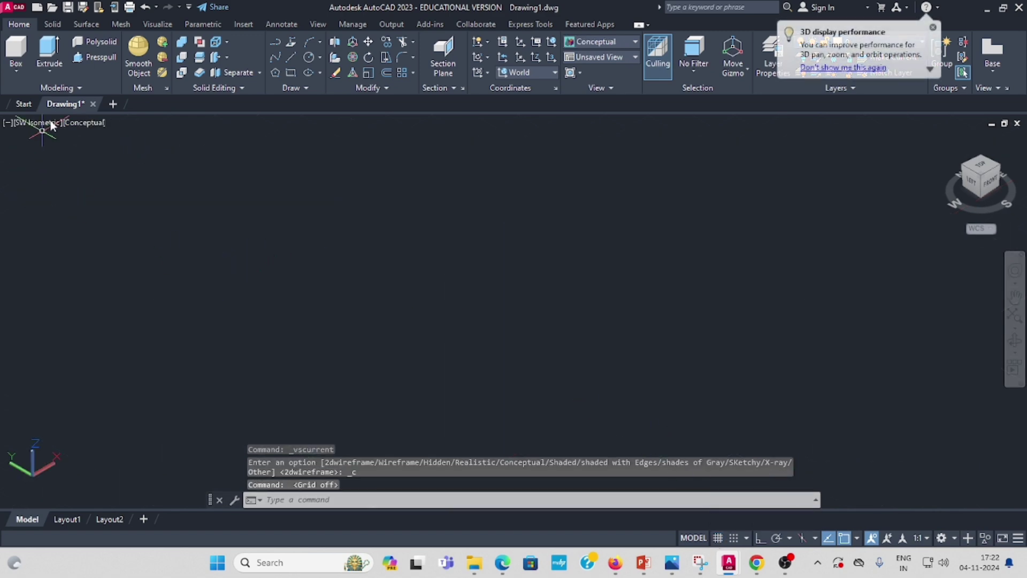
Step: Create a box by the Length option with Ortho mode on, using length 70, width 70 and height 80
{"action": "left_click", "coordinate": [16, 71]}
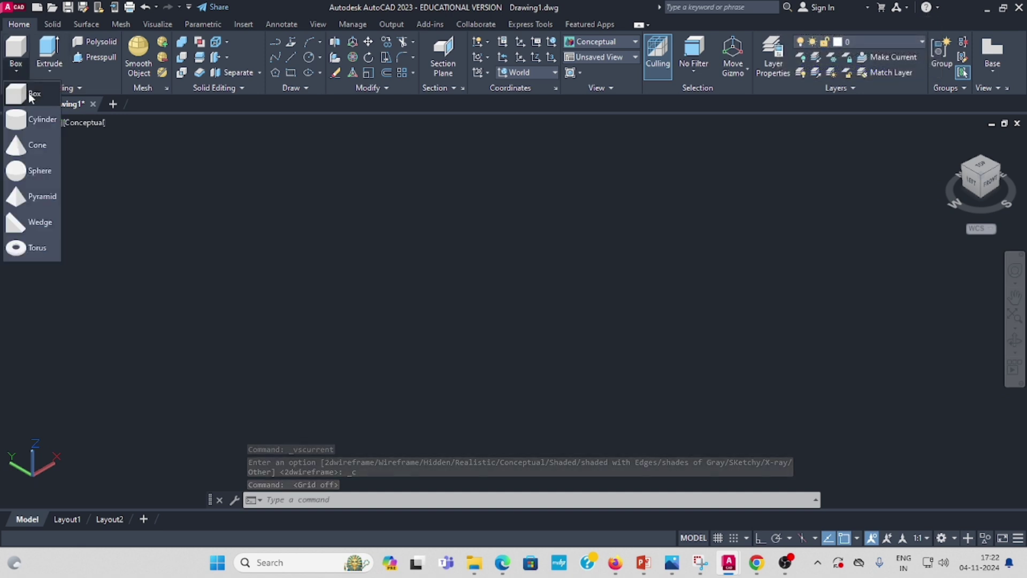
{"action": "left_click", "coordinate": [14, 101]}
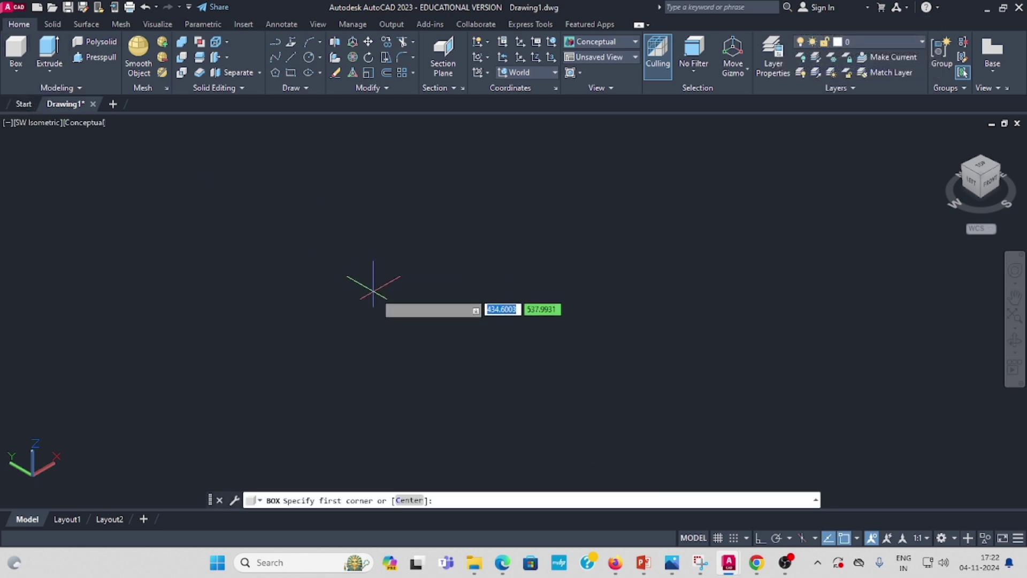
{"action": "left_click", "coordinate": [321, 294]}
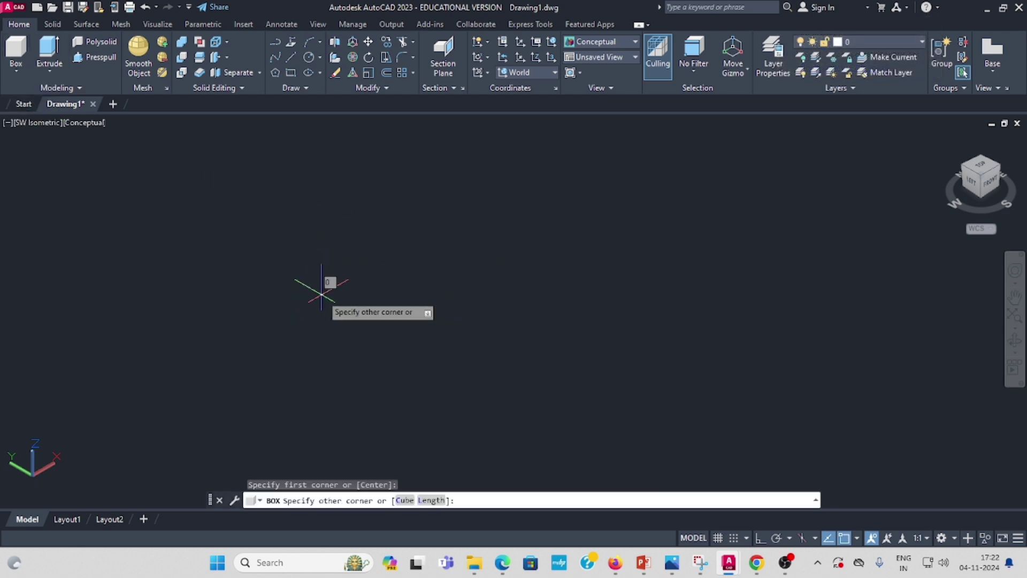
{"action": "left_click", "coordinate": [430, 500]}
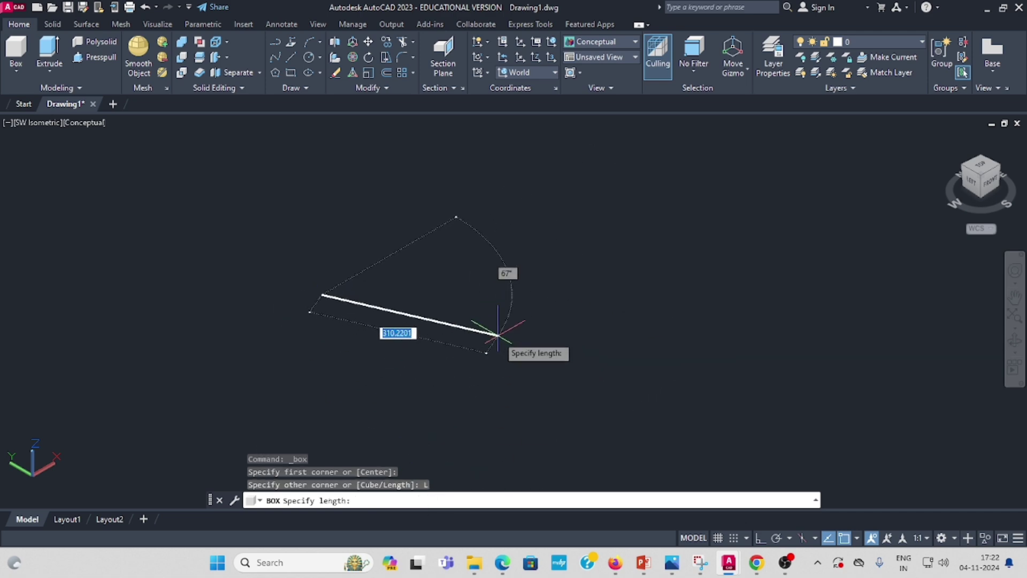
{"action": "left_click", "coordinate": [760, 539]}
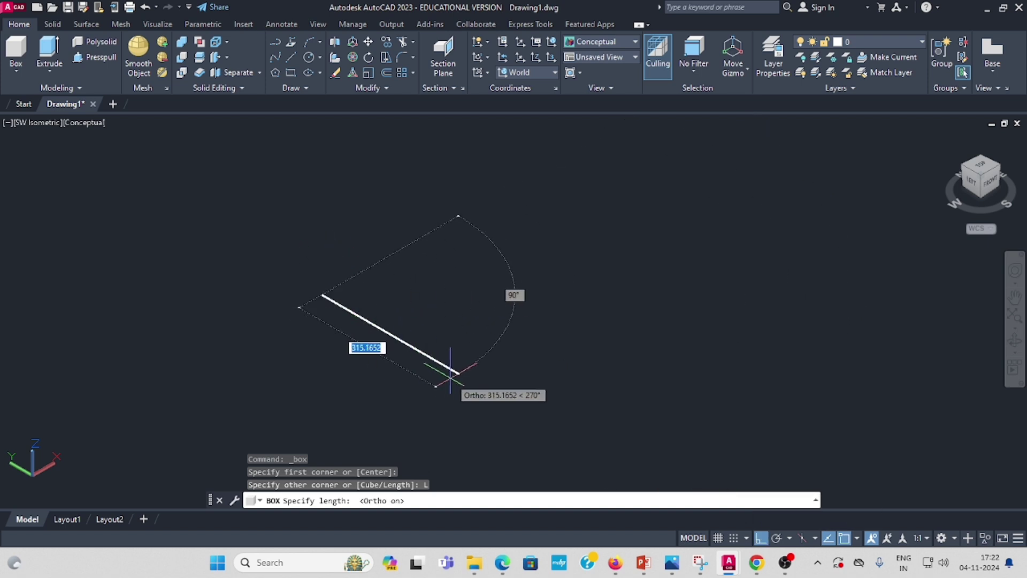
{"action": "type", "text": "70"}
{"action": "key", "text": "Return"}
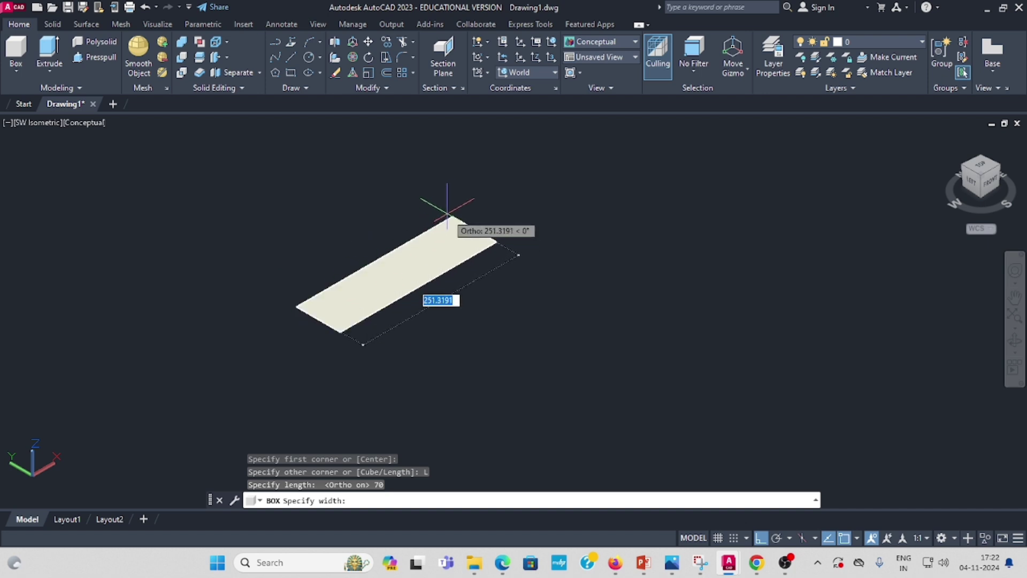
{"action": "type", "text": "70"}
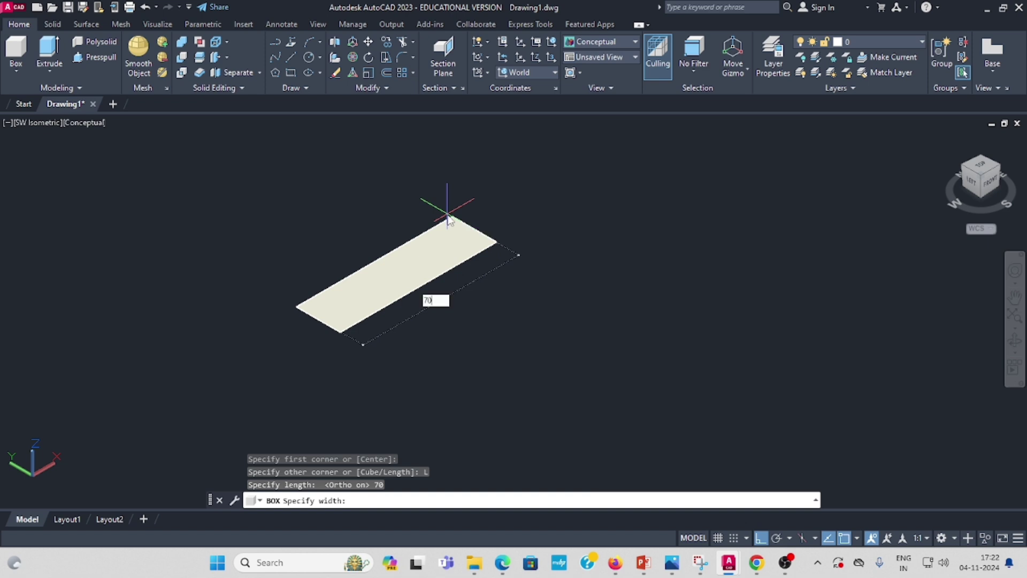
{"action": "key", "text": "Return"}
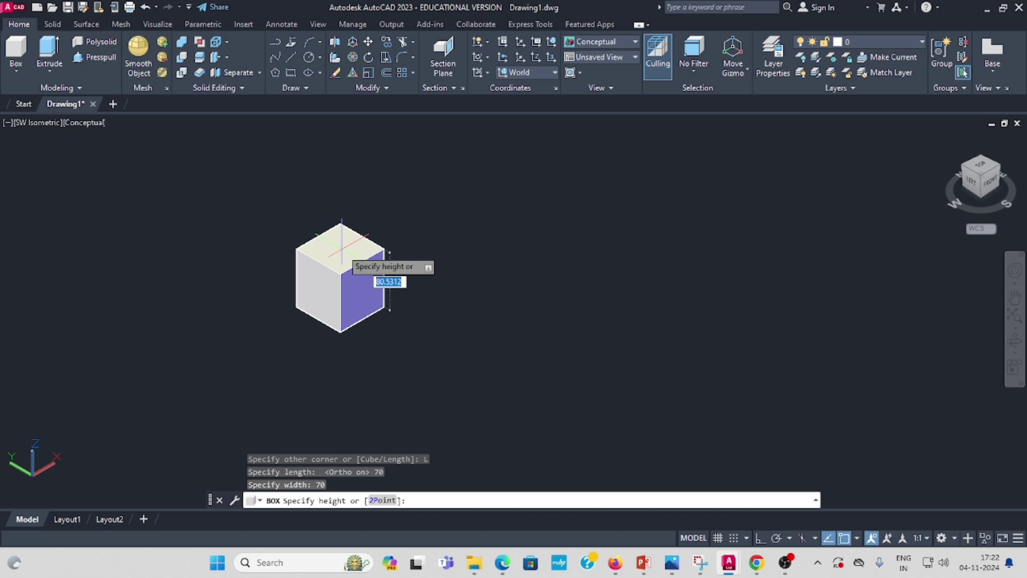
{"action": "type", "text": "80"}
{"action": "key", "text": "Return"}
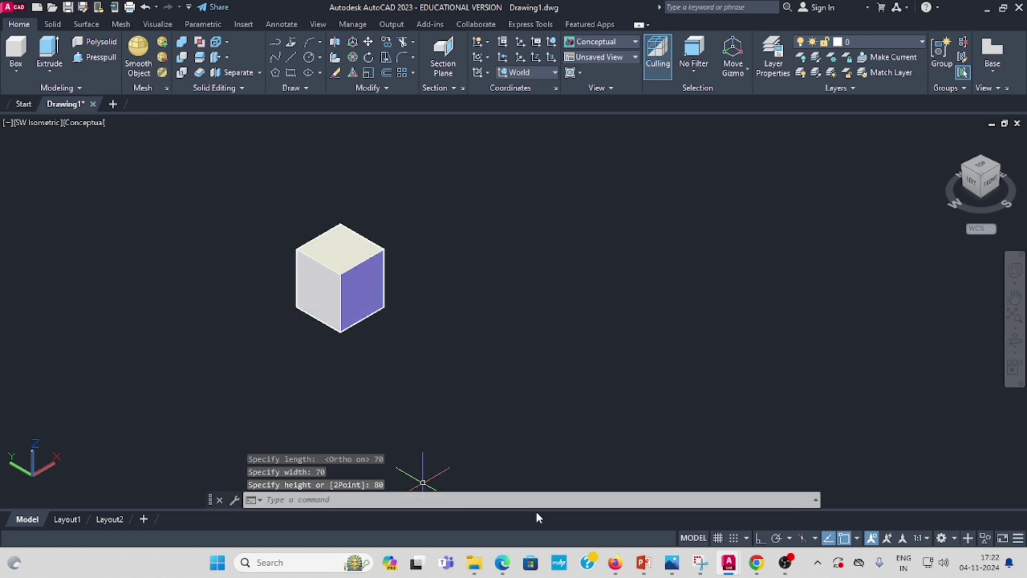
Step: Check the Q2 bracket dimensions in the PDF in Edge and return to the AutoCAD drawing with the box
{"action": "left_click", "coordinate": [503, 563]}
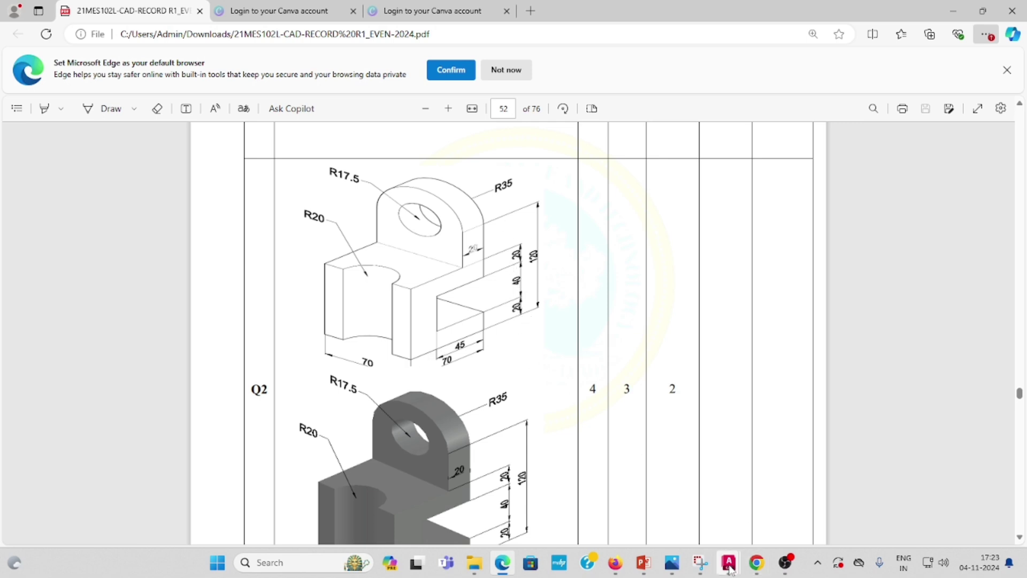
{"action": "mouse_move", "coordinate": [728, 562]}
{"action": "left_click", "coordinate": [781, 499]}
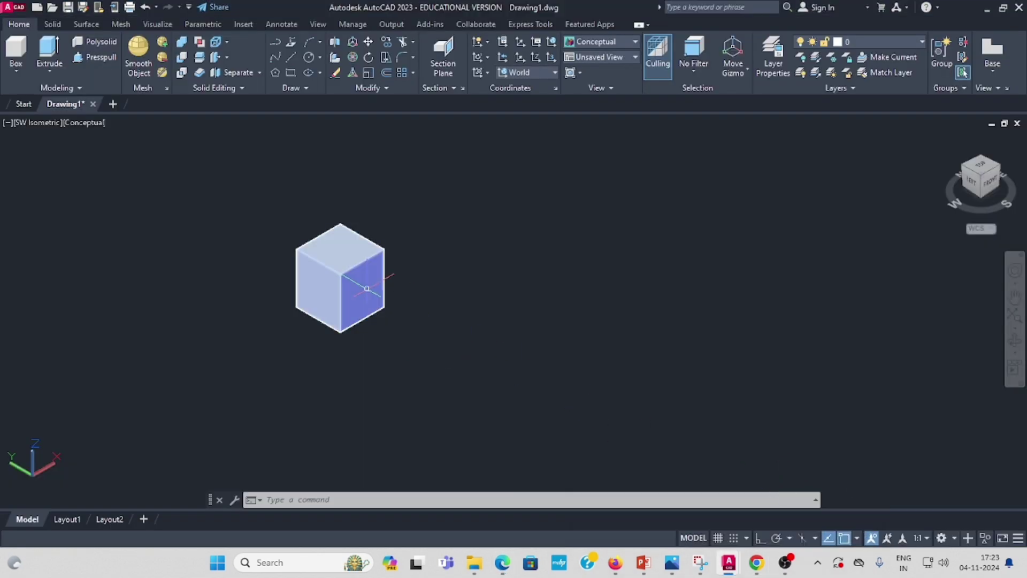
Step: Change the visual style of the box view to 2D Wireframe
{"action": "scroll", "coordinate": [363, 243], "scroll_direction": "up", "scroll_amount": 2}
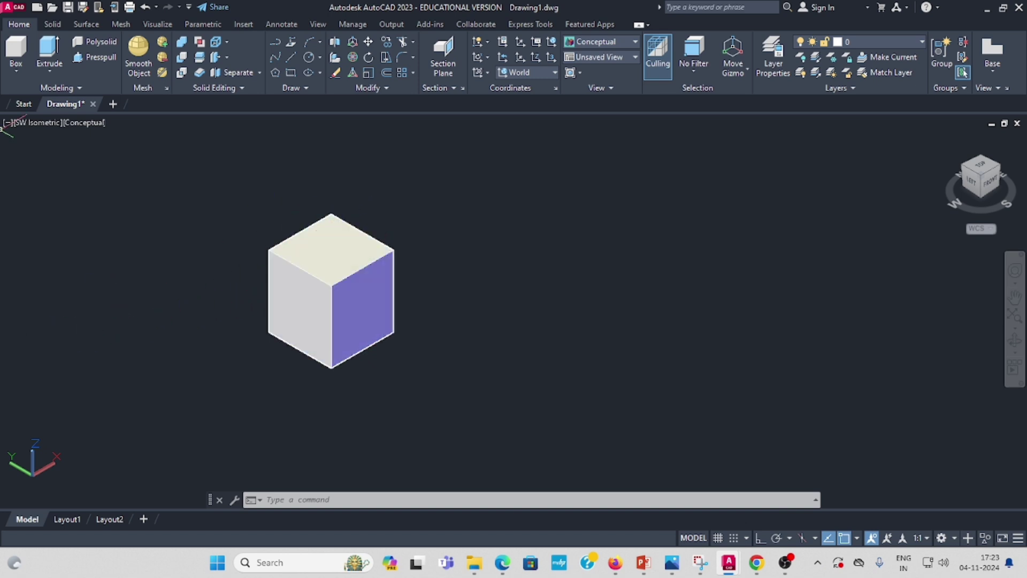
{"action": "left_click", "coordinate": [85, 123]}
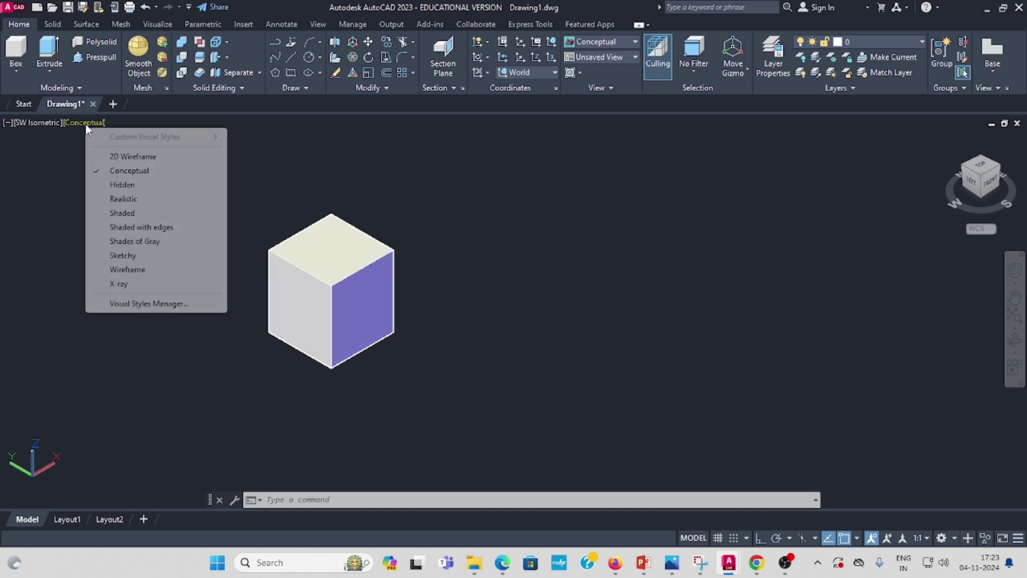
{"action": "left_click", "coordinate": [128, 157]}
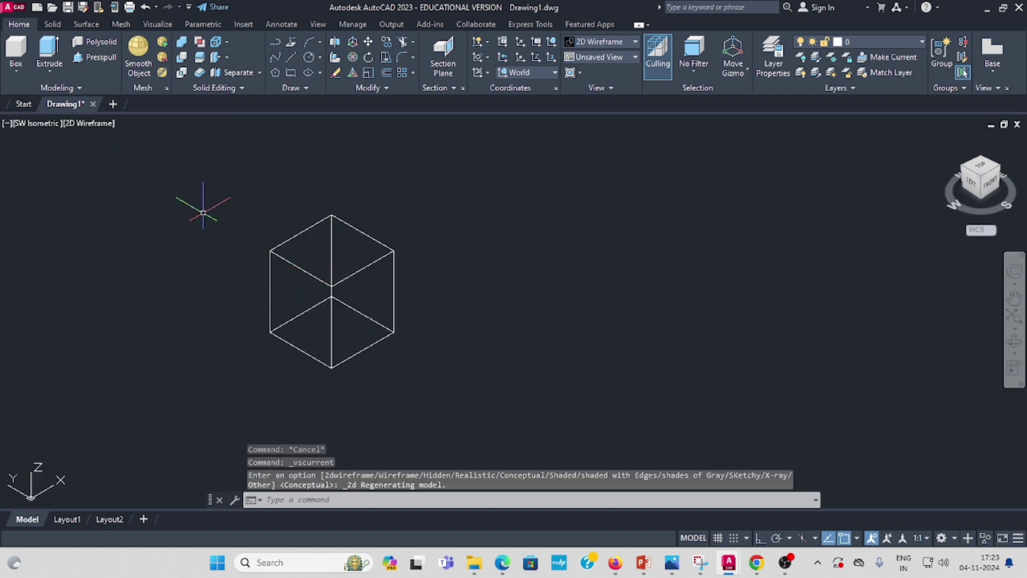
Step: Create a cylinder beside the box using the Diameter option, with diameter 40 and height 80
{"action": "left_click", "coordinate": [17, 70]}
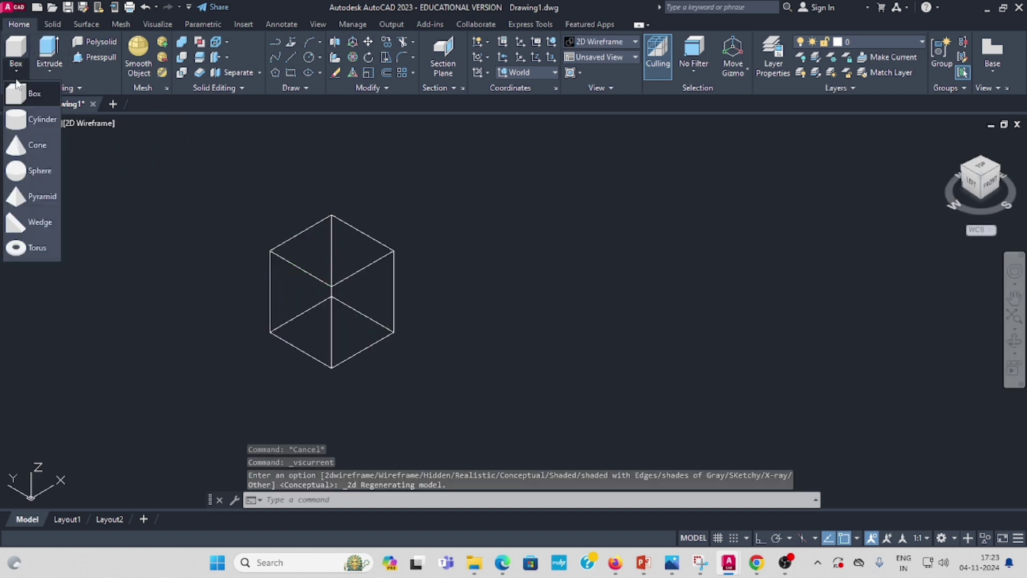
{"action": "left_click", "coordinate": [35, 119]}
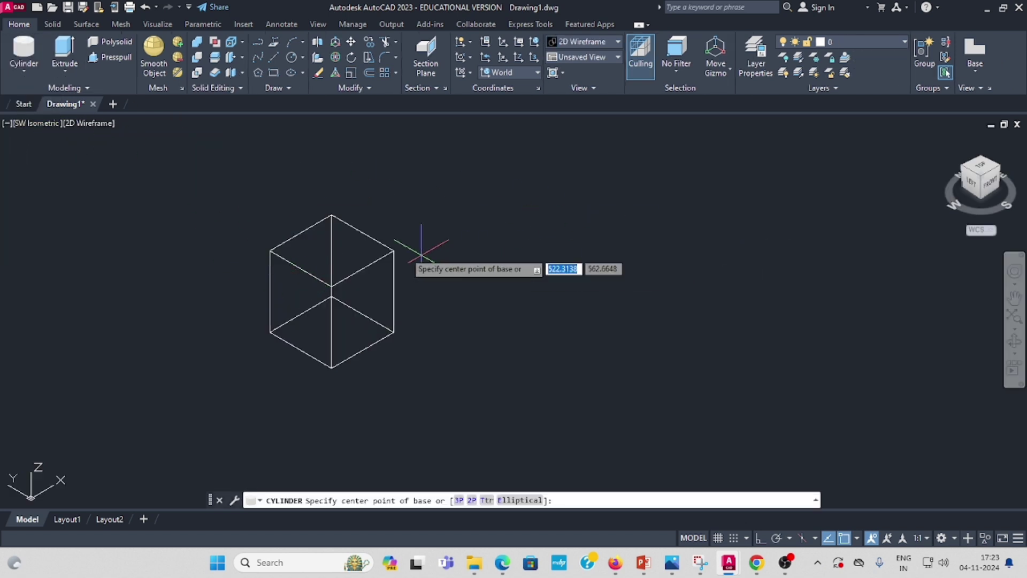
{"action": "left_click", "coordinate": [505, 285]}
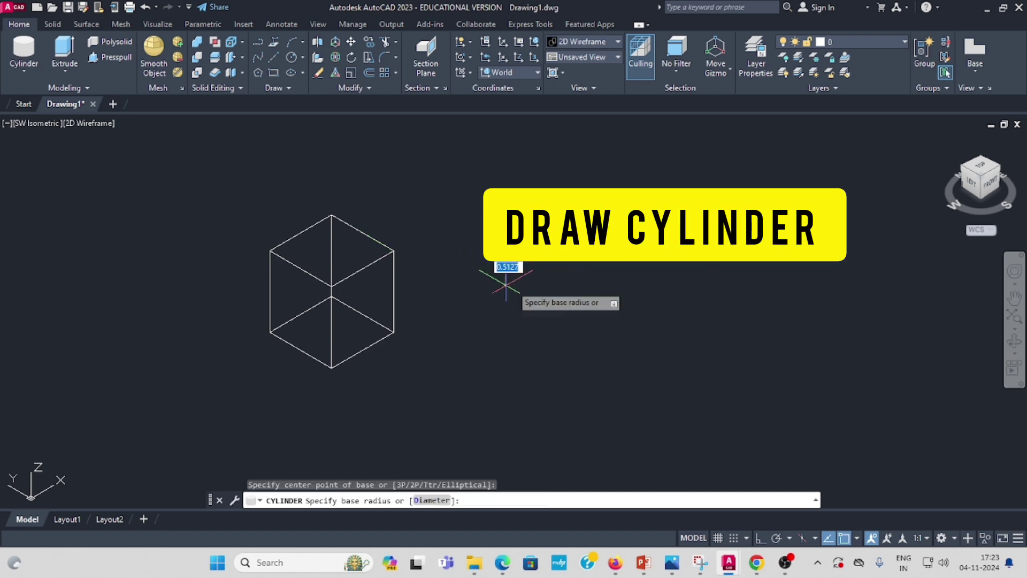
{"action": "left_click", "coordinate": [431, 500]}
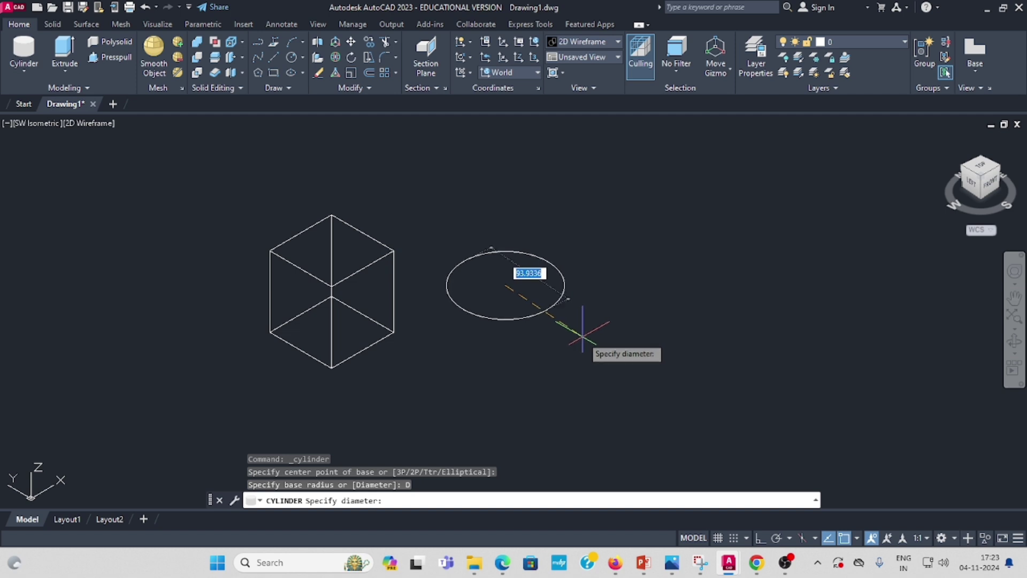
{"action": "type", "text": "40"}
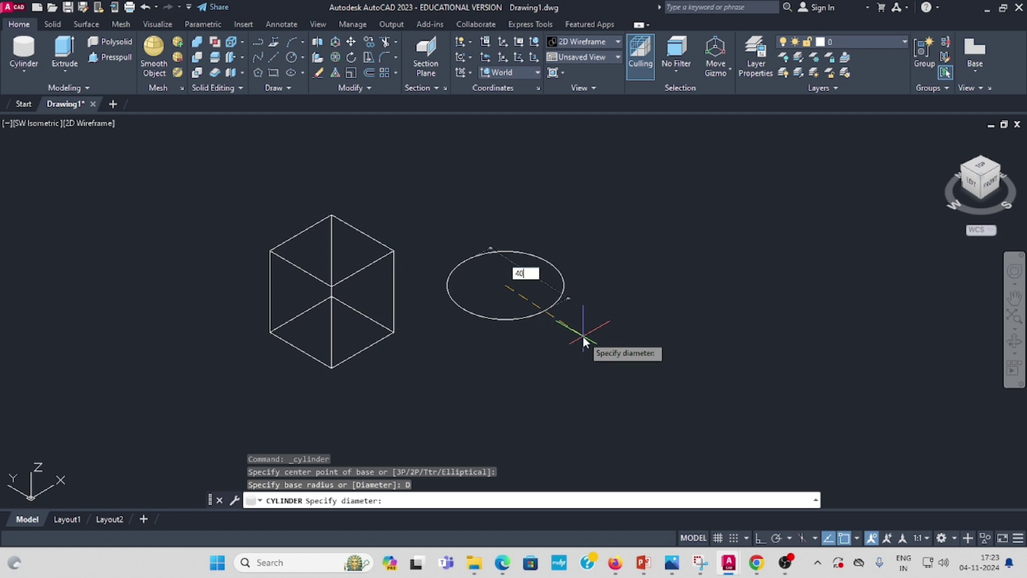
{"action": "key", "text": "Return"}
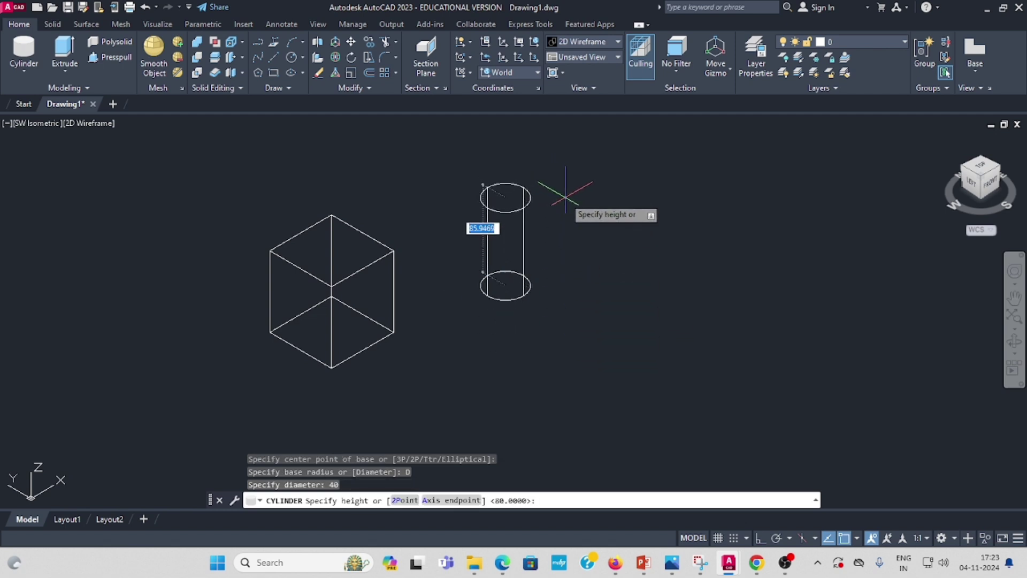
{"action": "type", "text": "80"}
{"action": "key", "text": "Return"}
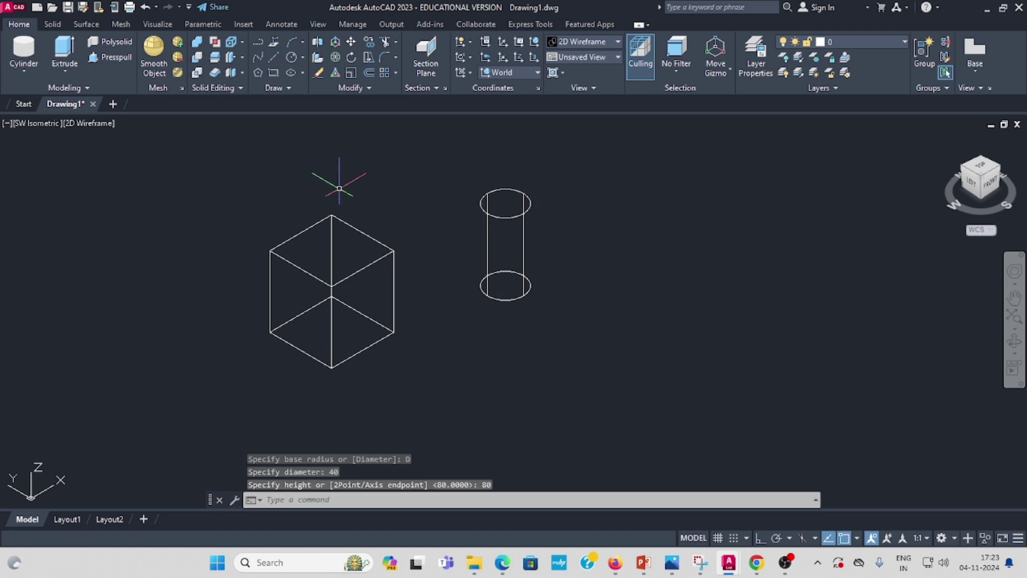
Step: Move the cylinder from its top centre to the midpoint of the top edge of the box's left face
{"action": "left_click", "coordinate": [351, 43]}
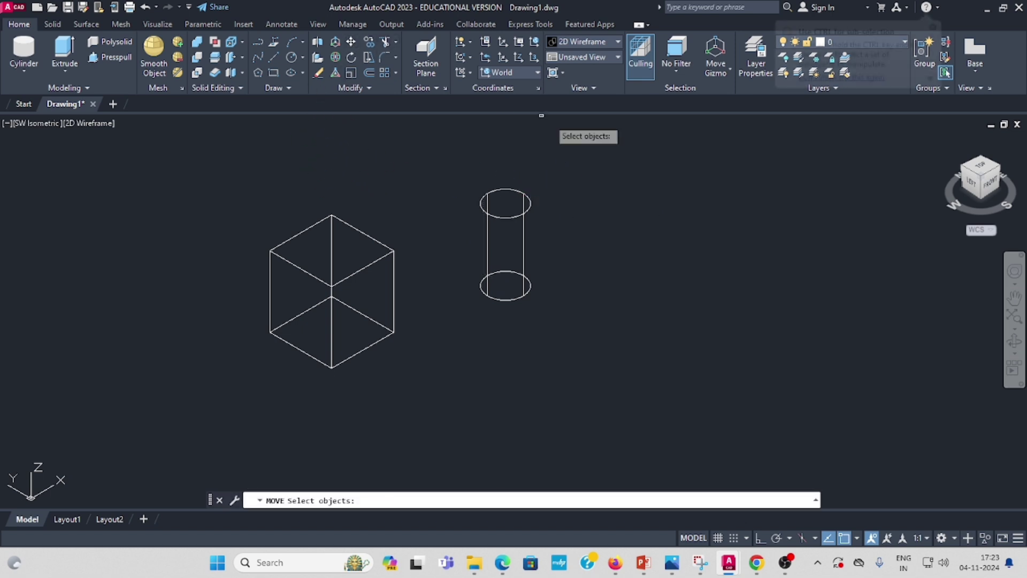
{"action": "left_click", "coordinate": [507, 218]}
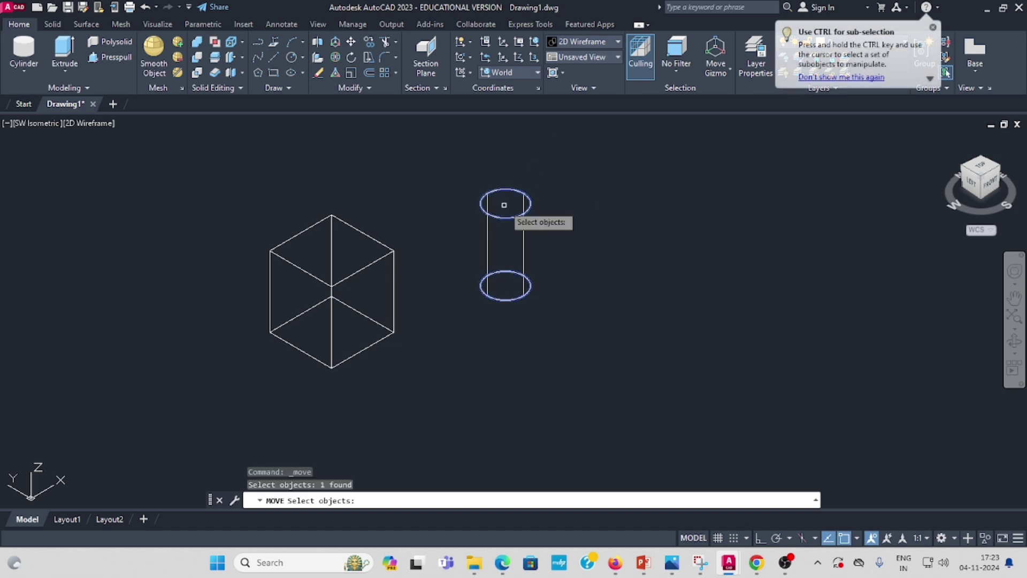
{"action": "key", "text": "Return"}
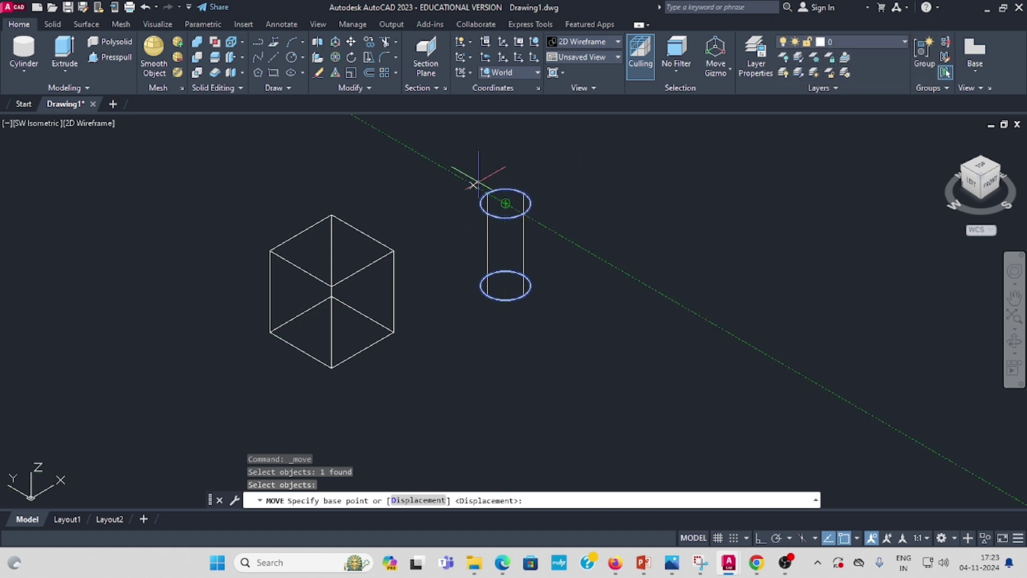
{"action": "left_click", "coordinate": [505, 203]}
{"action": "scroll", "coordinate": [275, 236], "scroll_direction": "up", "scroll_amount": 5}
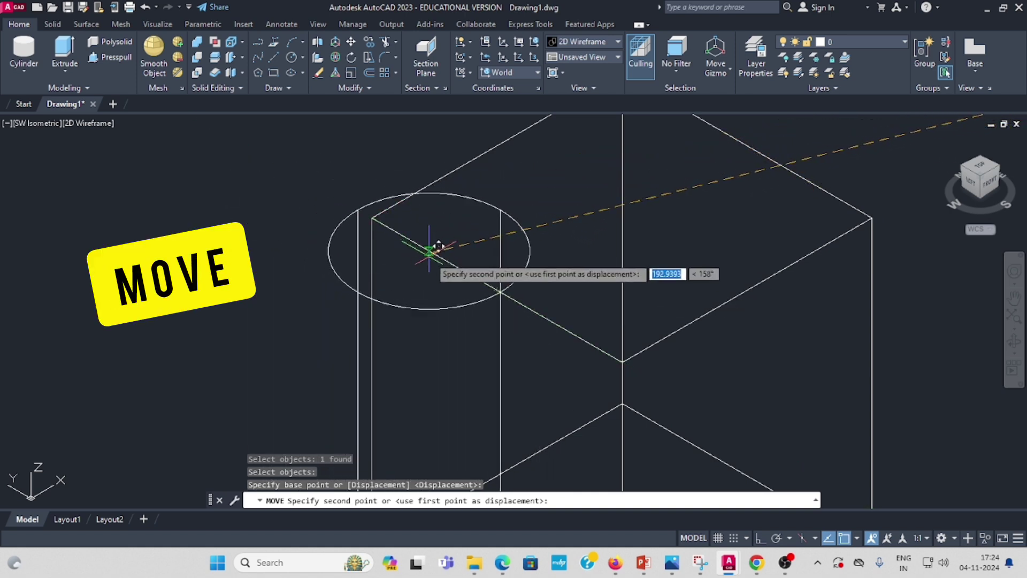
{"action": "left_click", "coordinate": [505, 284]}
{"action": "scroll", "coordinate": [523, 278], "scroll_direction": "down", "scroll_amount": 2}
{"action": "scroll", "coordinate": [523, 277], "scroll_direction": "down", "scroll_amount": 3}
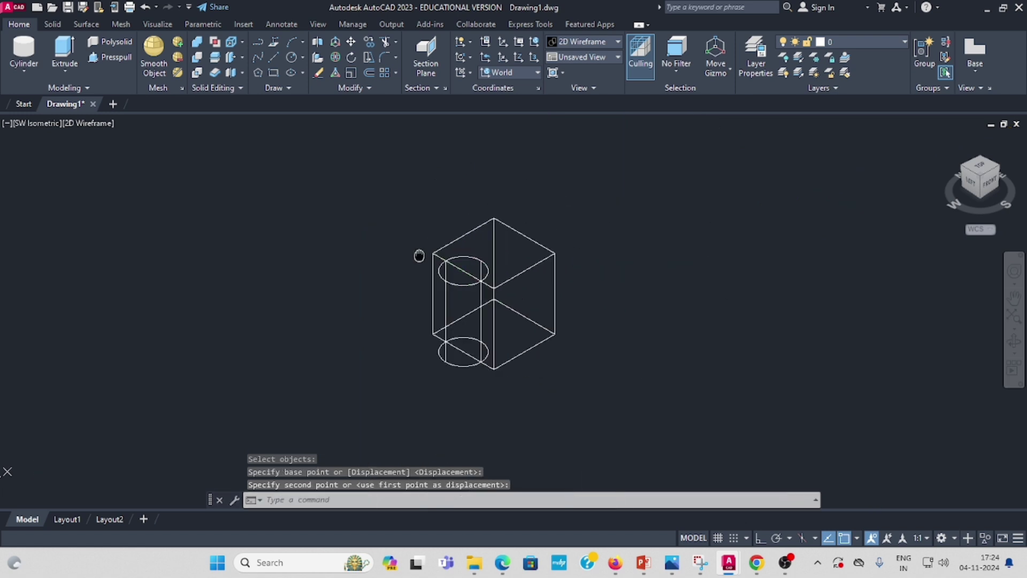
Step: Change the visual style of the box and cylinder view to Shades of Gray
{"action": "left_click", "coordinate": [88, 124]}
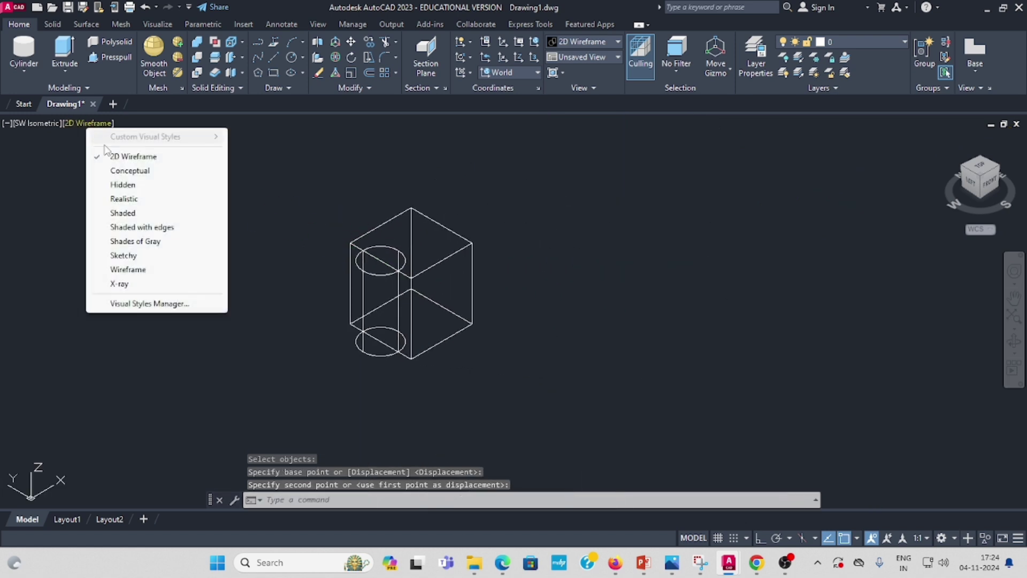
{"action": "left_click", "coordinate": [138, 242]}
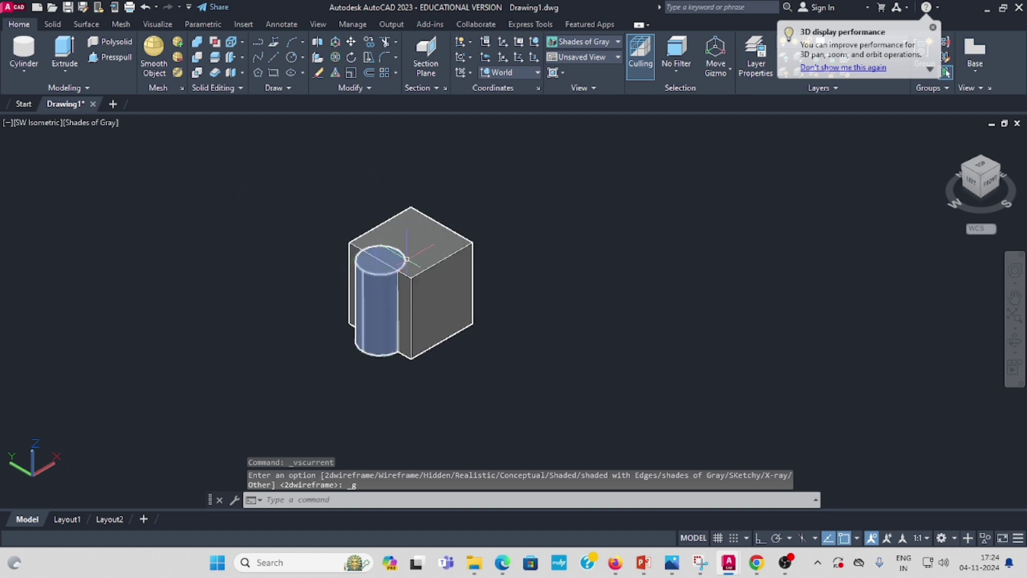
{"action": "key", "text": "Escape"}
Step: Subtract the cylinder from the box to cut the semicircular groove in its left face
{"action": "left_click", "coordinate": [54, 25]}
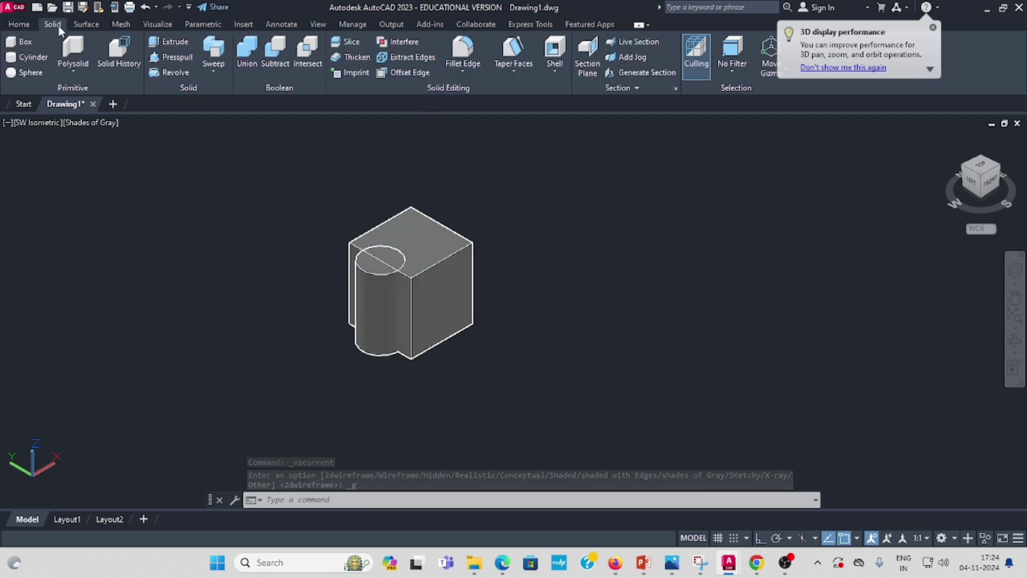
{"action": "left_click", "coordinate": [276, 57]}
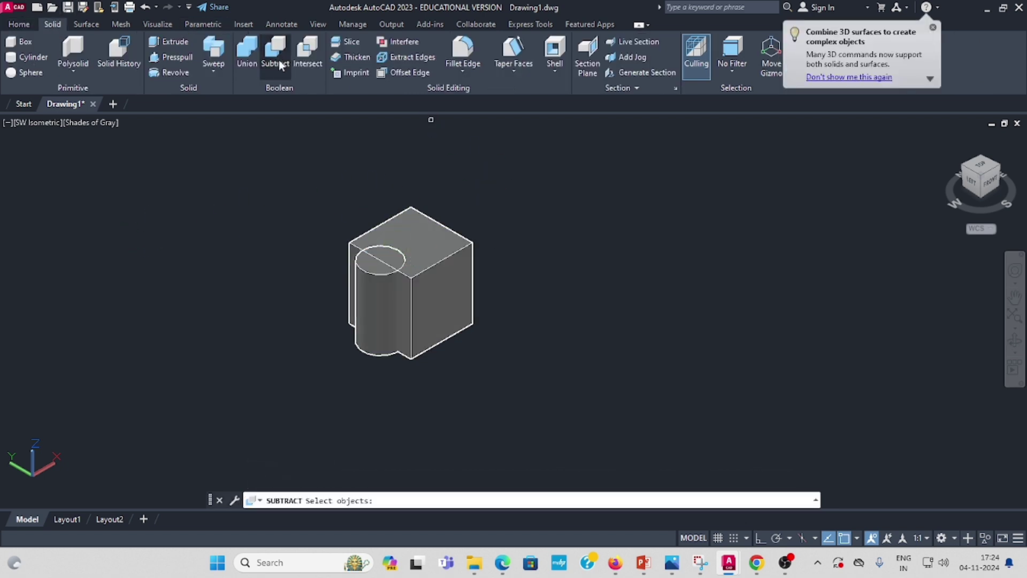
{"action": "left_click", "coordinate": [420, 221]}
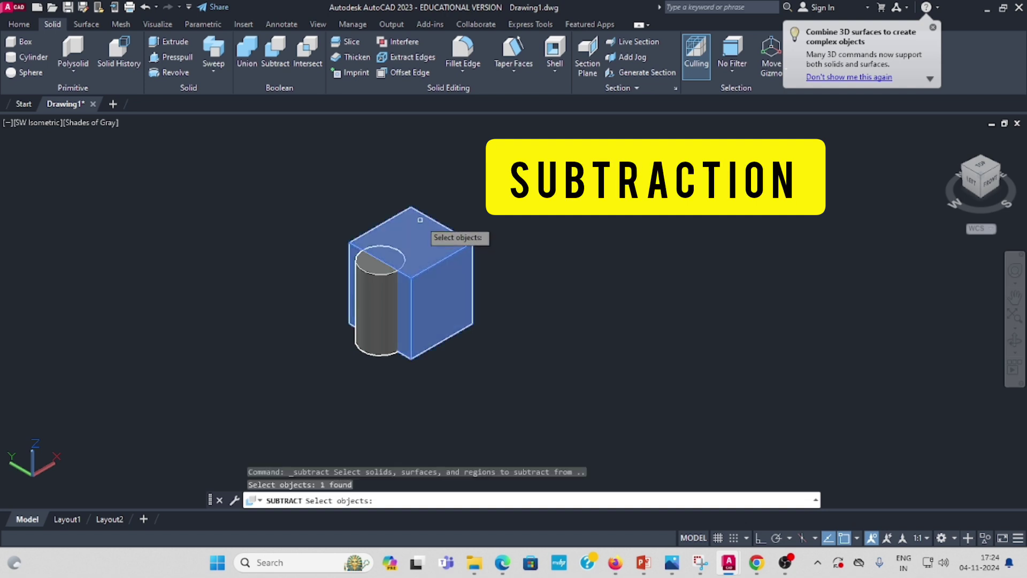
{"action": "key", "text": "Return"}
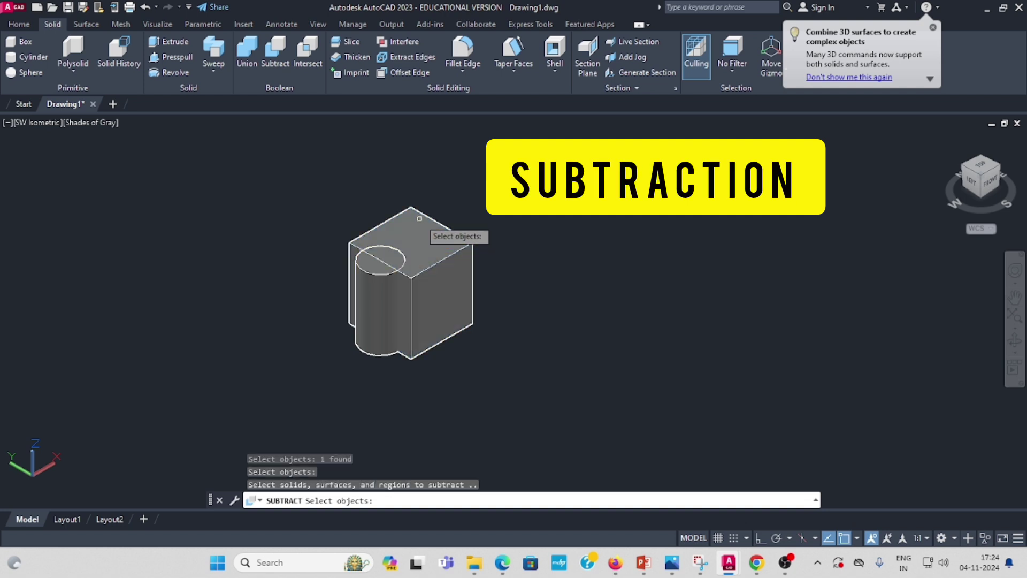
{"action": "left_click", "coordinate": [379, 278]}
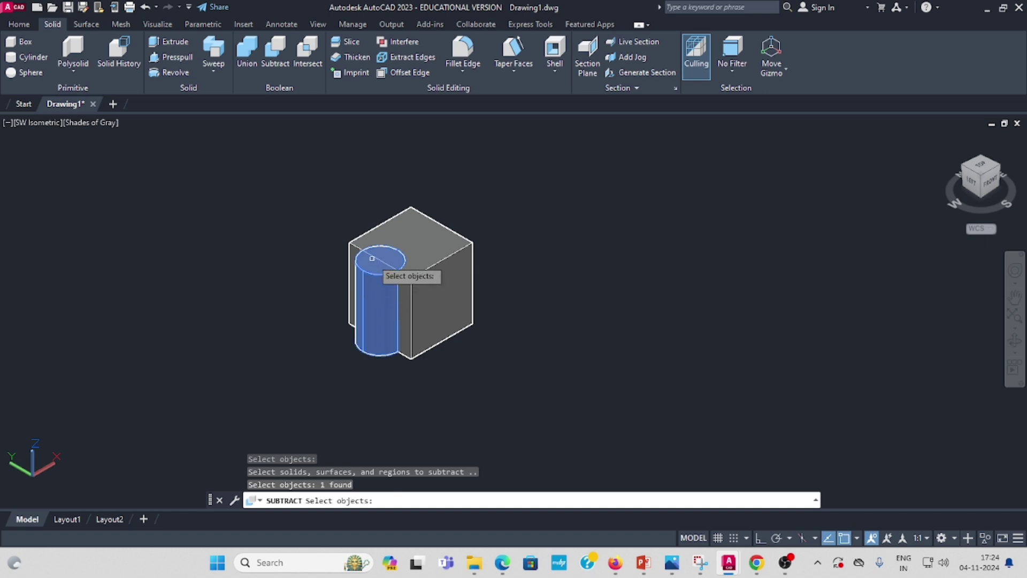
{"action": "key", "text": "Return"}
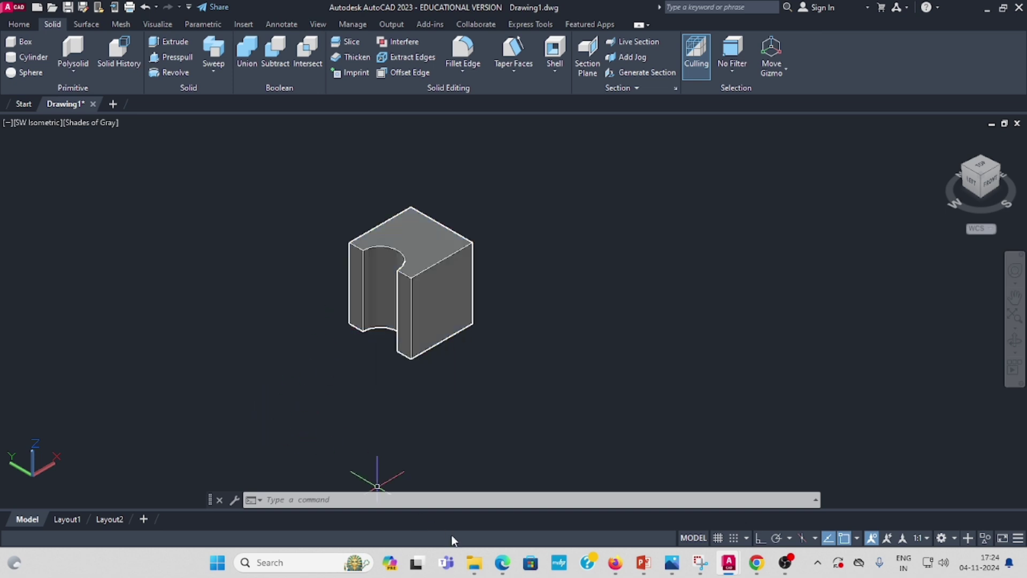
Step: Check the side notch dimensions of the Q2 bracket in the PDF in Edge and return to the AutoCAD drawing
{"action": "mouse_move", "coordinate": [506, 566]}
{"action": "left_click", "coordinate": [502, 521]}
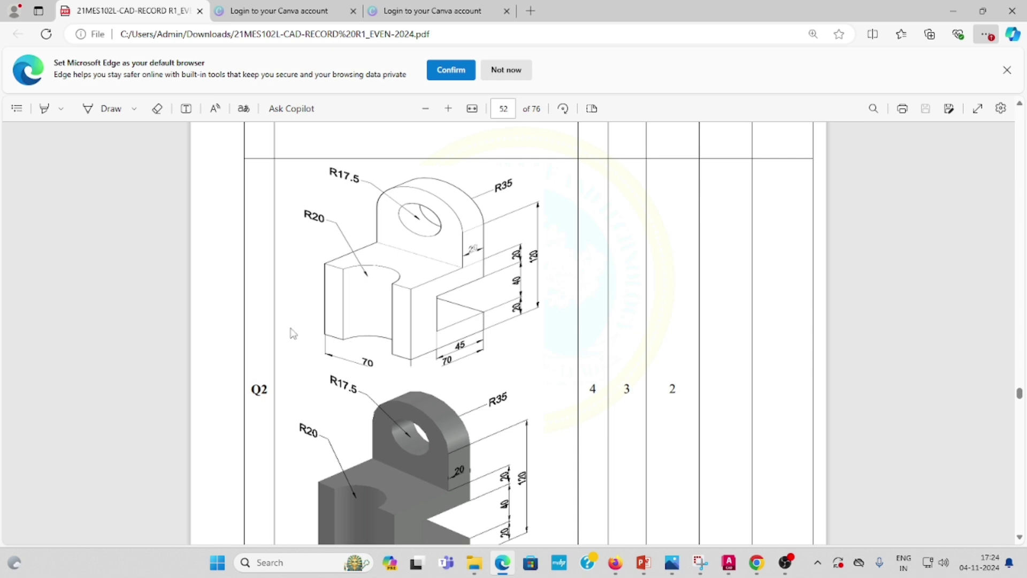
{"action": "scroll", "coordinate": [433, 364], "scroll_direction": "down", "scroll_amount": 2}
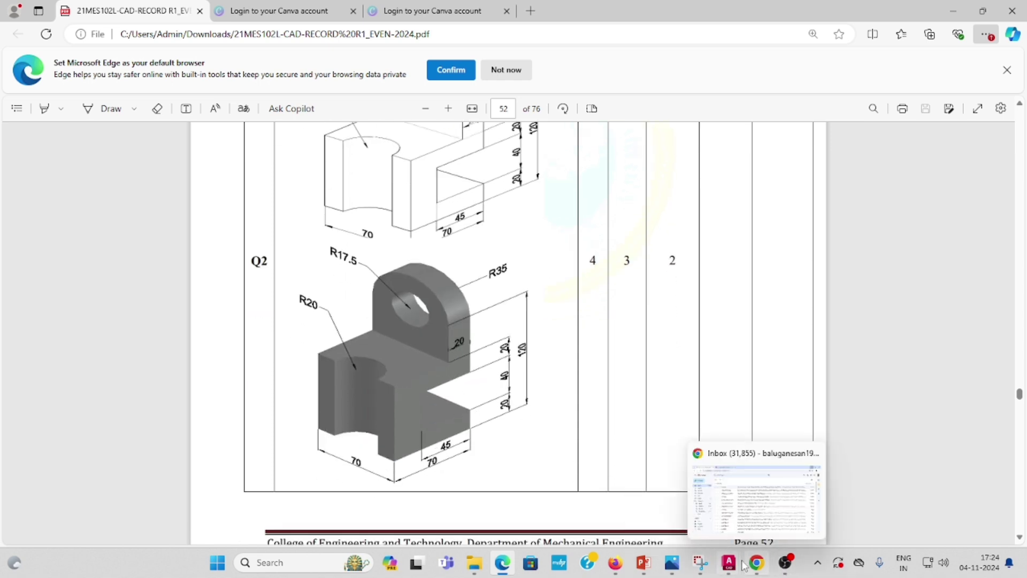
{"action": "mouse_move", "coordinate": [729, 566]}
{"action": "left_click", "coordinate": [773, 506]}
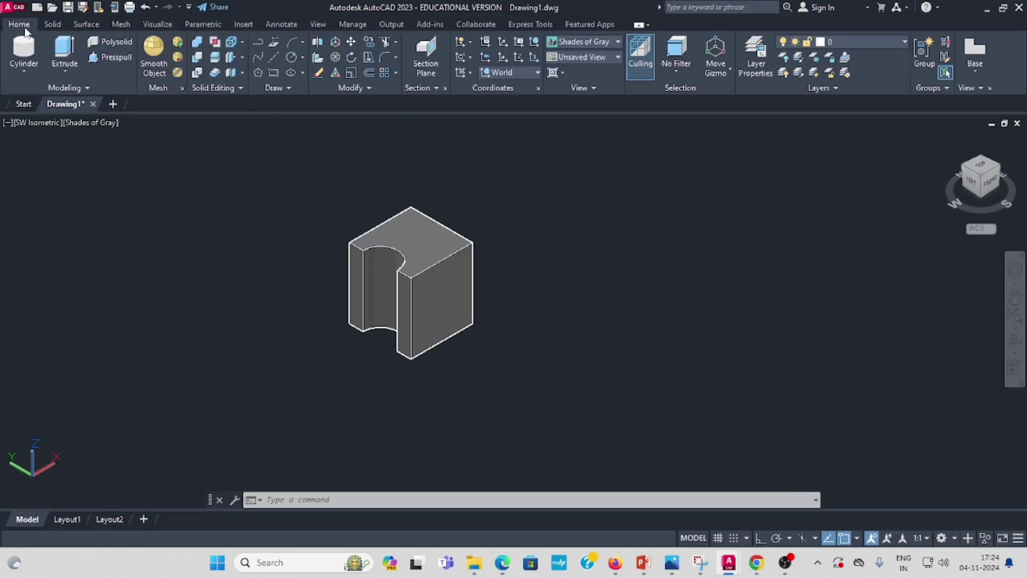
Step: Create a small box beside the grooved block by the Length option with Ortho on, using length 70, width 45 and height 40
{"action": "left_click", "coordinate": [18, 70]}
{"action": "left_click", "coordinate": [33, 96]}
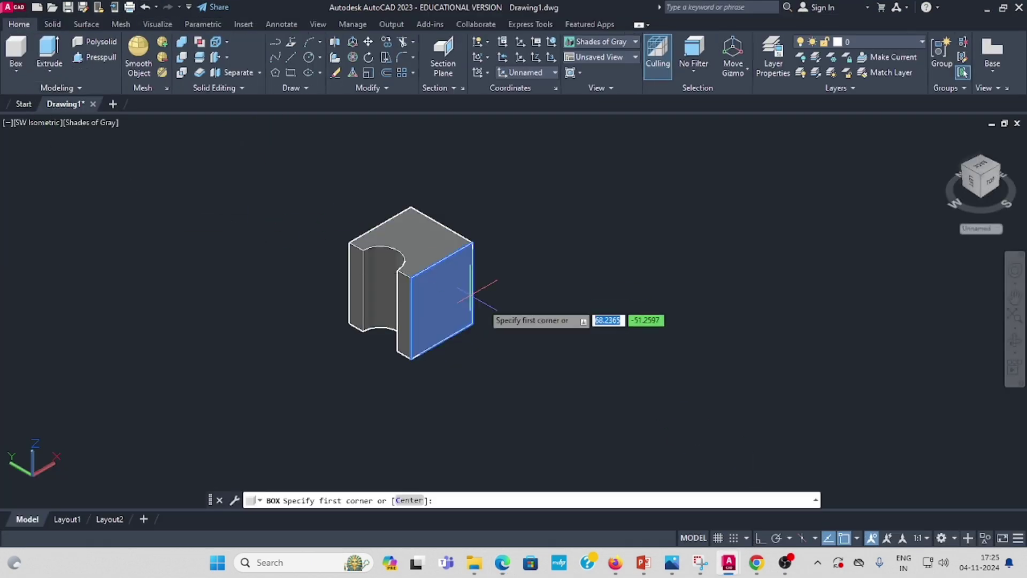
{"action": "left_click", "coordinate": [596, 297]}
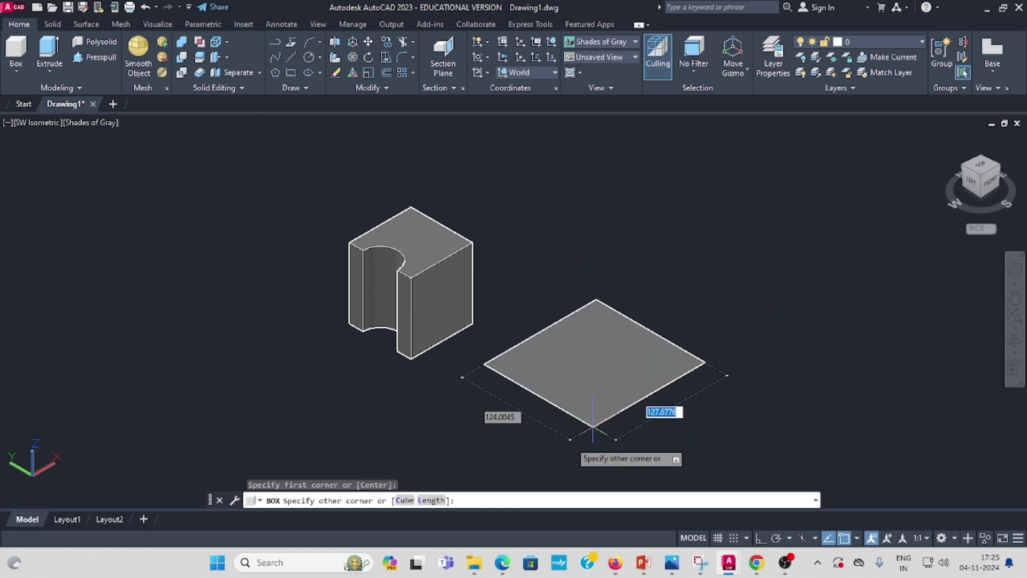
{"action": "left_click", "coordinate": [432, 501]}
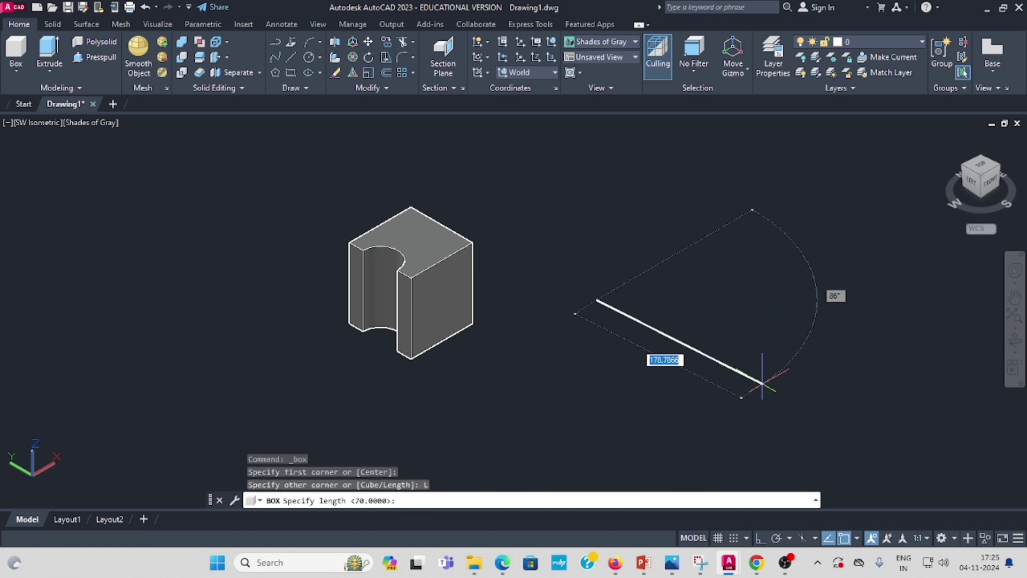
{"action": "left_click", "coordinate": [760, 538]}
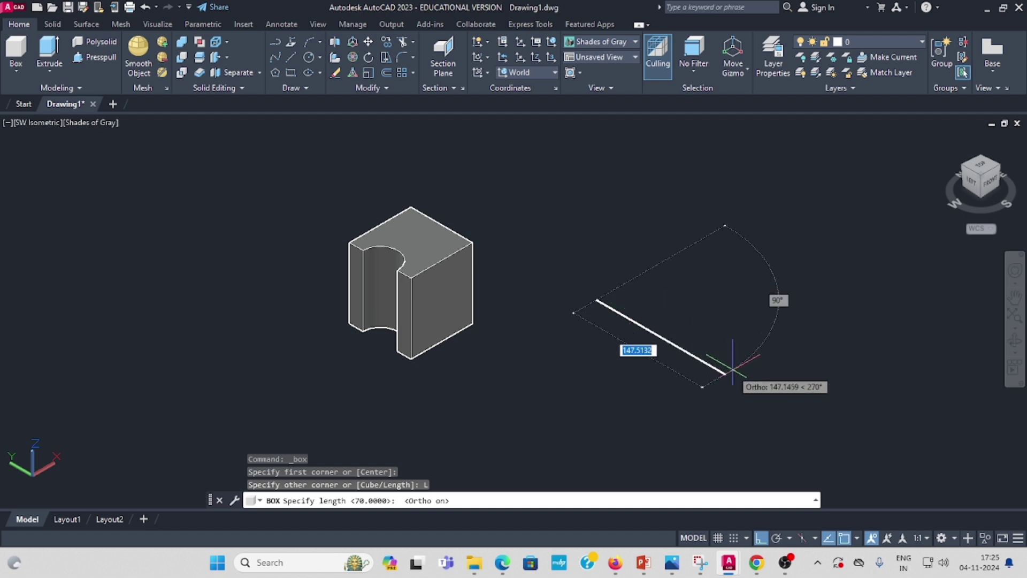
{"action": "type", "text": "7"}
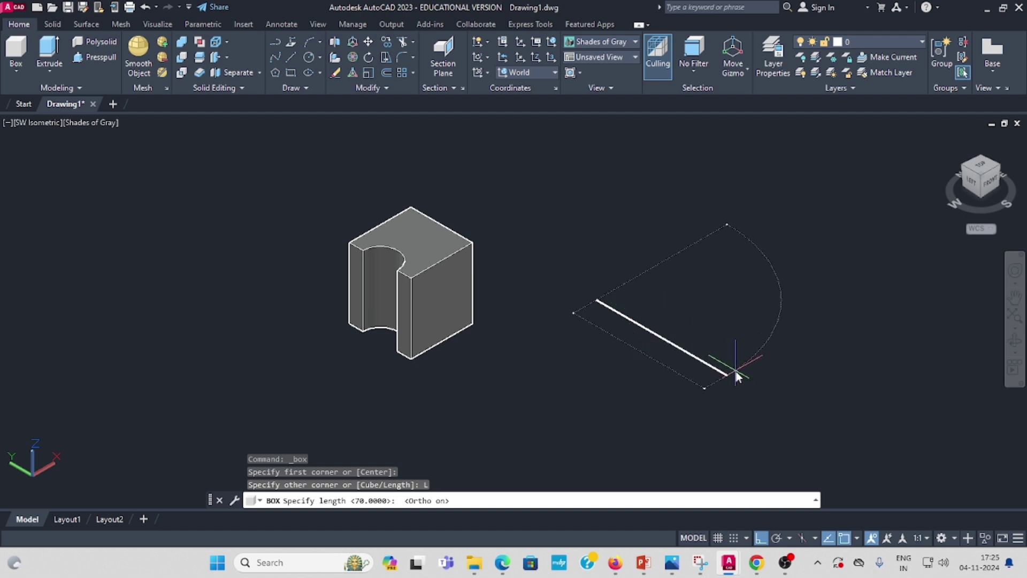
{"action": "type", "text": "0"}
{"action": "key", "text": "Return"}
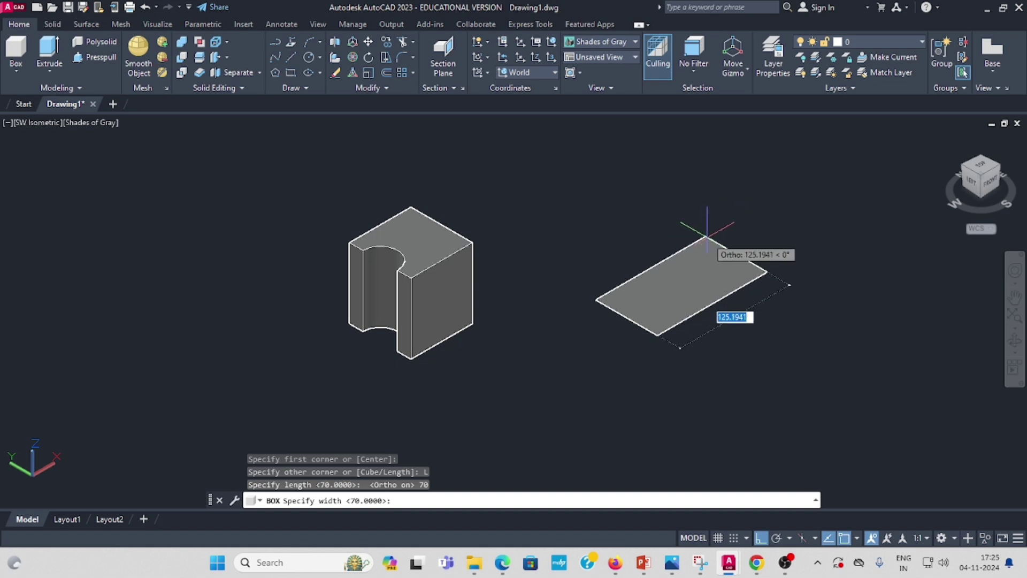
{"action": "type", "text": "45"}
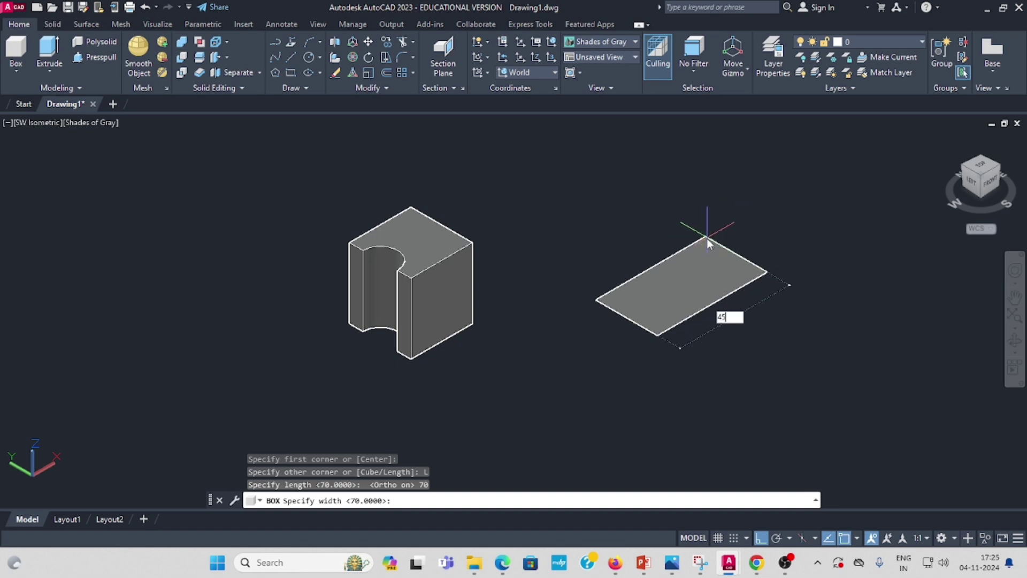
{"action": "key", "text": "Return"}
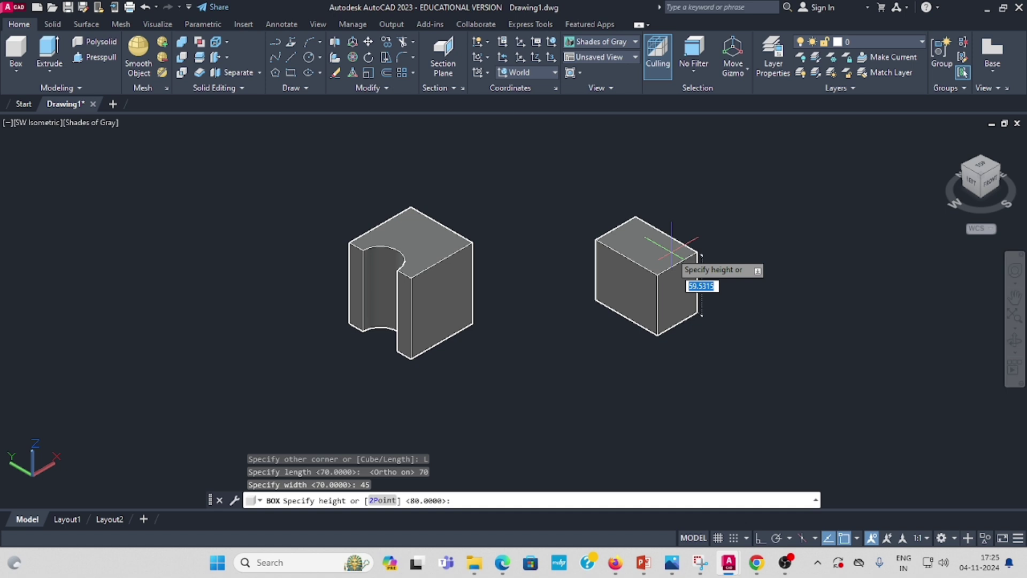
{"action": "type", "text": "40"}
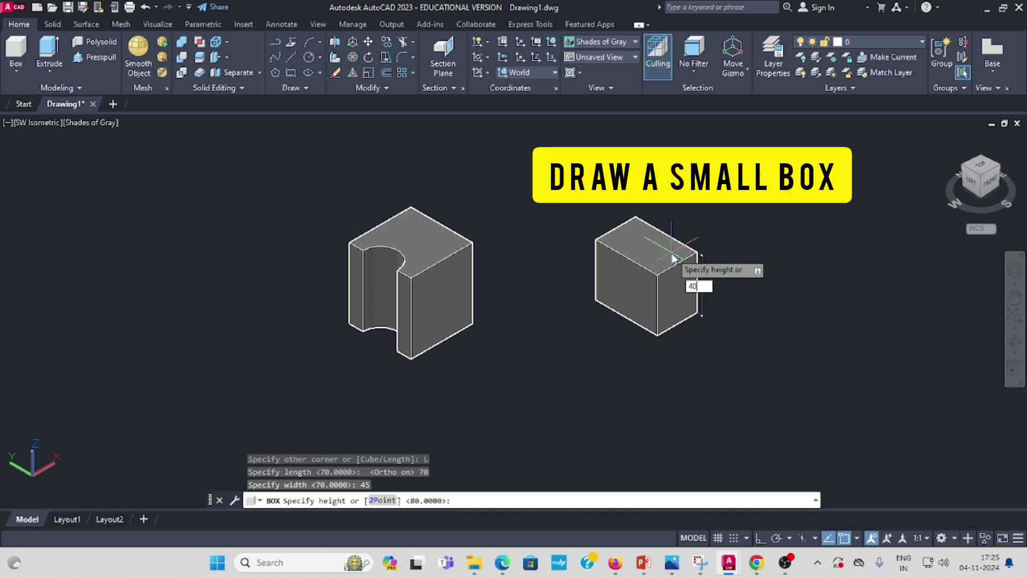
{"action": "key", "text": "Return"}
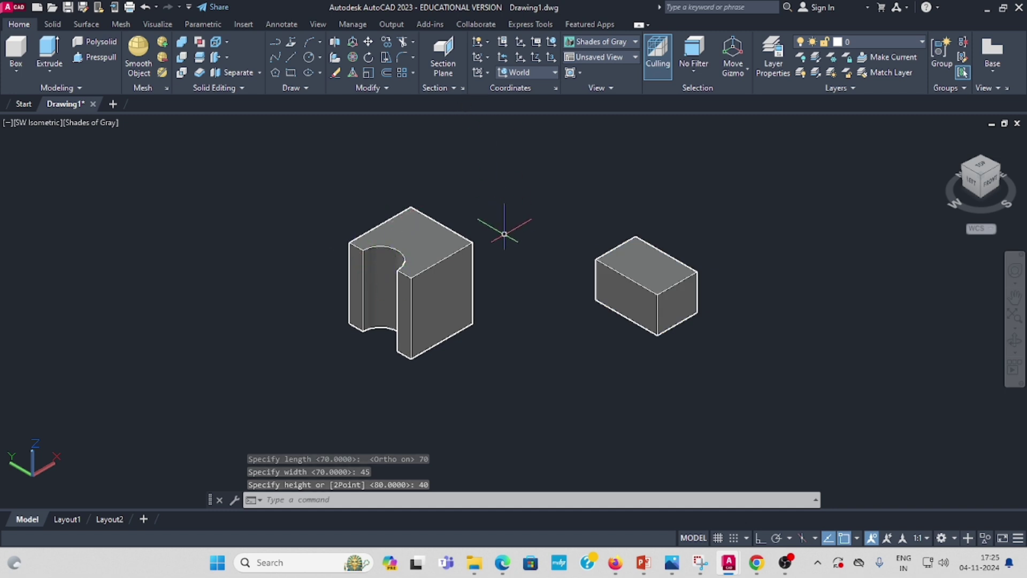
Step: Switch the view of the grooved block and small box to the 2D Wireframe visual style
{"action": "left_click", "coordinate": [88, 122]}
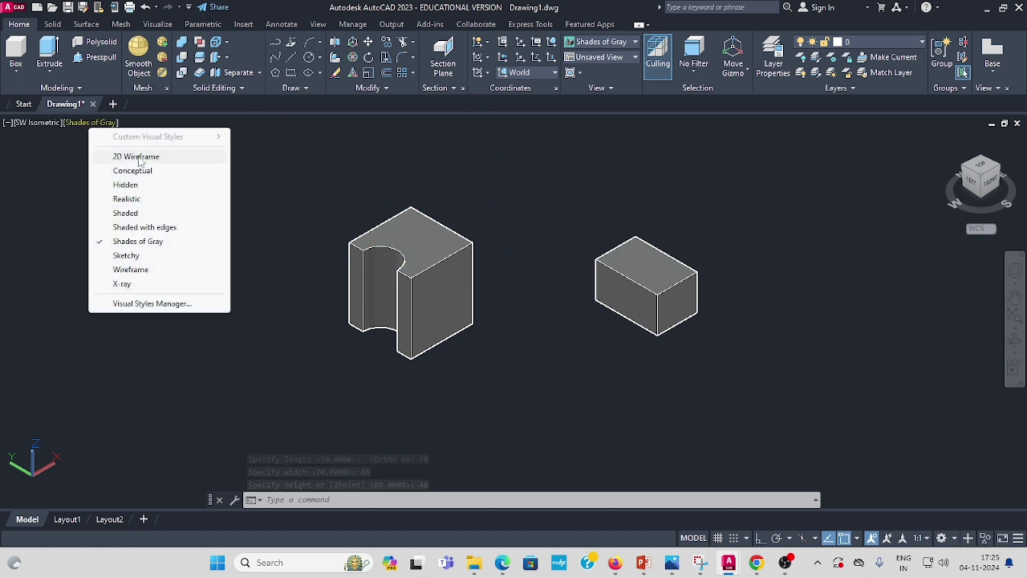
{"action": "left_click", "coordinate": [141, 157]}
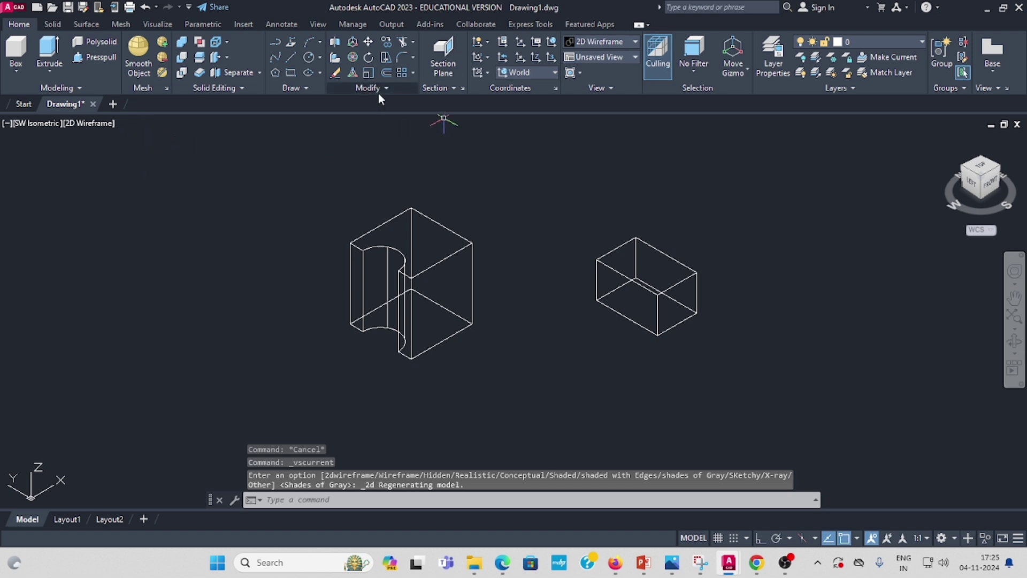
Step: Move the small box so its bottom right corner coincides with the bottom right corner of the grooved block
{"action": "left_click", "coordinate": [368, 42]}
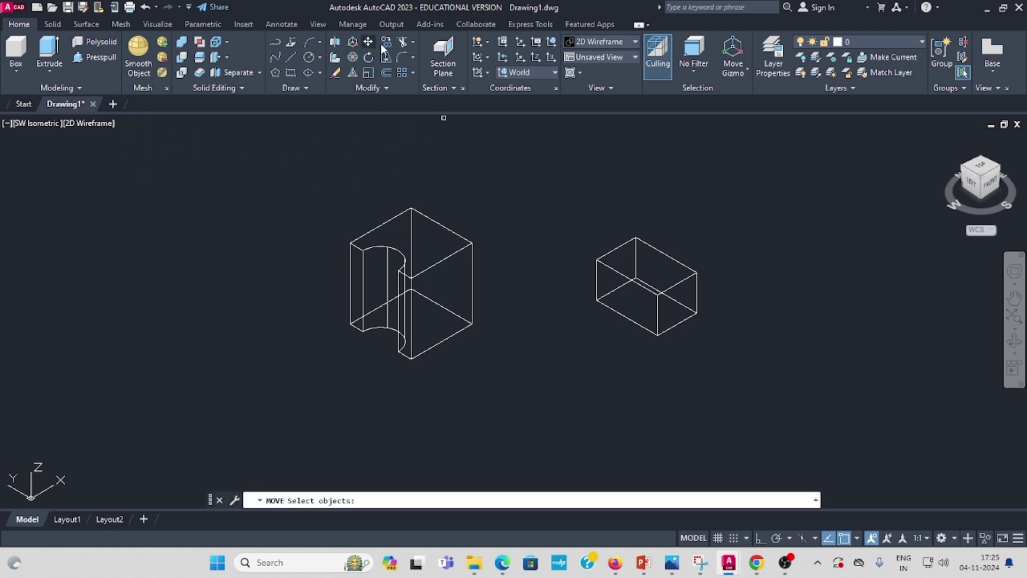
{"action": "left_click", "coordinate": [668, 254]}
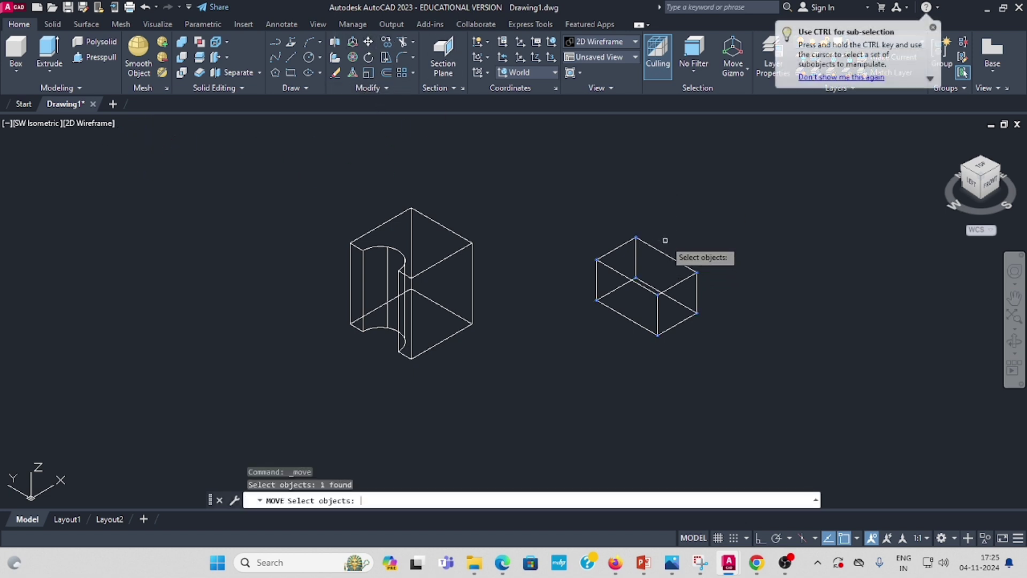
{"action": "key", "text": "Return"}
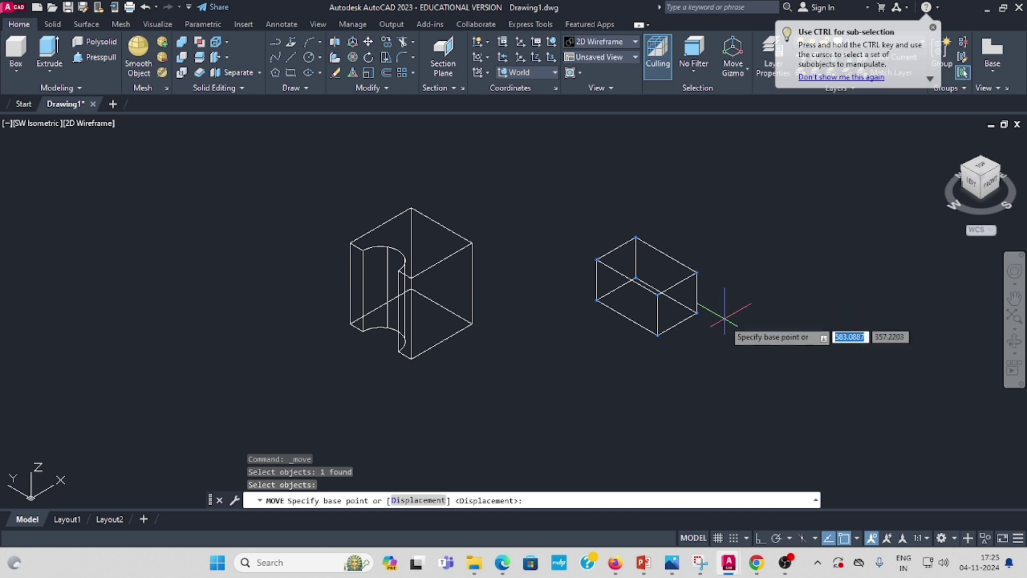
{"action": "left_click", "coordinate": [697, 312]}
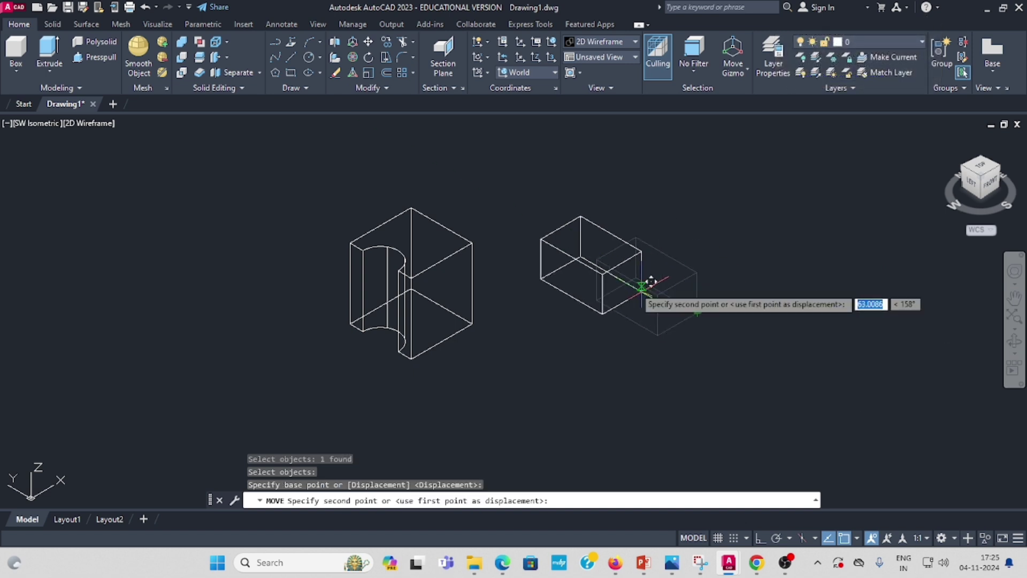
{"action": "left_click", "coordinate": [472, 323]}
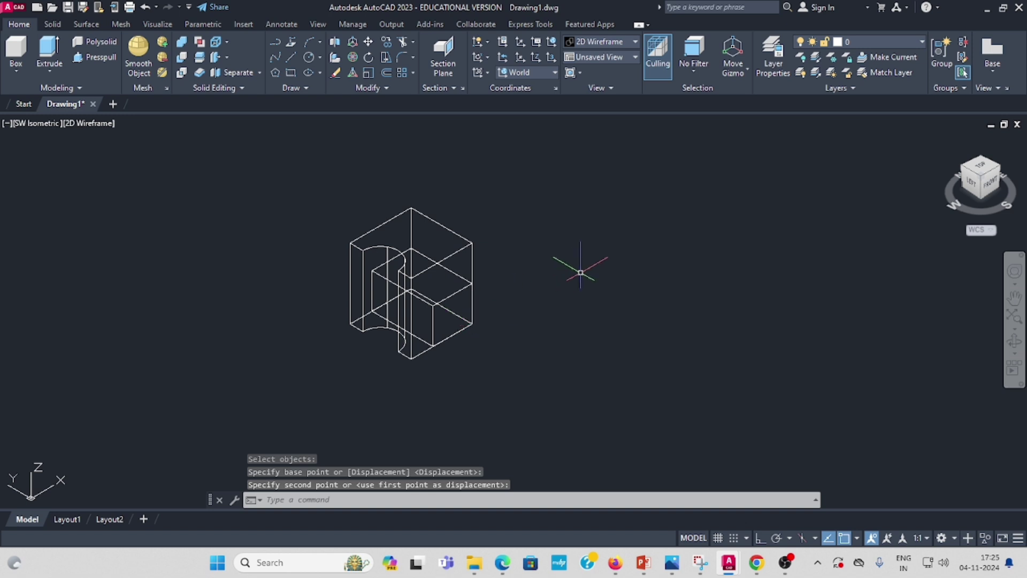
Step: Move the small box 20 units straight up along the block's right vertical edge, from its bottom right corner
{"action": "left_click", "coordinate": [368, 43]}
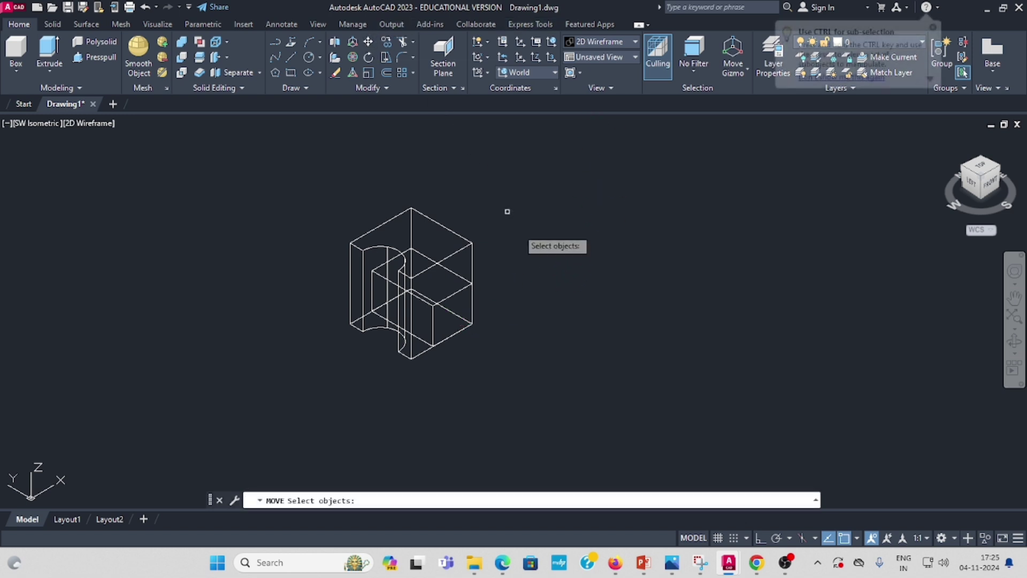
{"action": "left_click", "coordinate": [447, 298]}
{"action": "key", "text": "Return"}
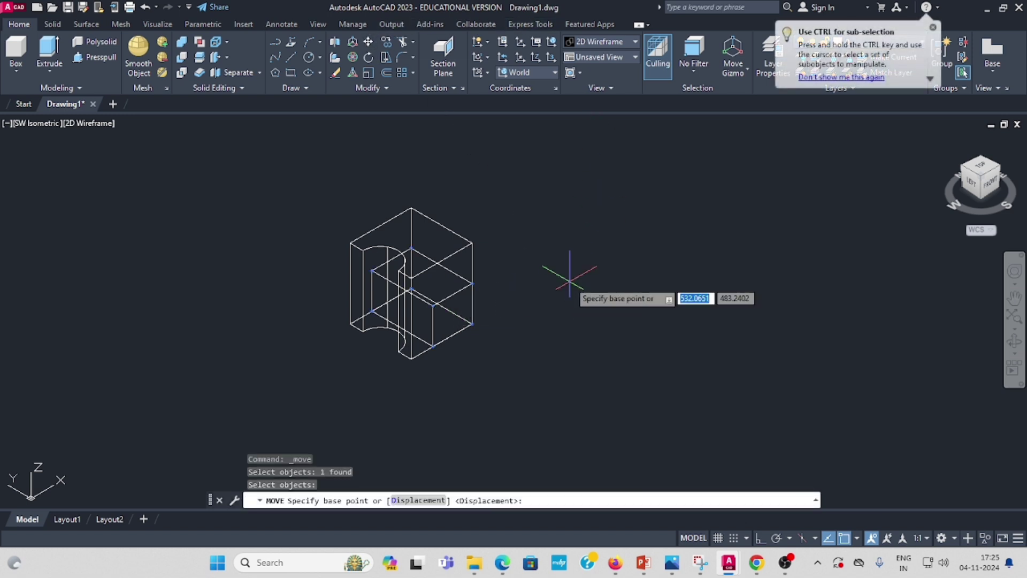
{"action": "left_click", "coordinate": [472, 324]}
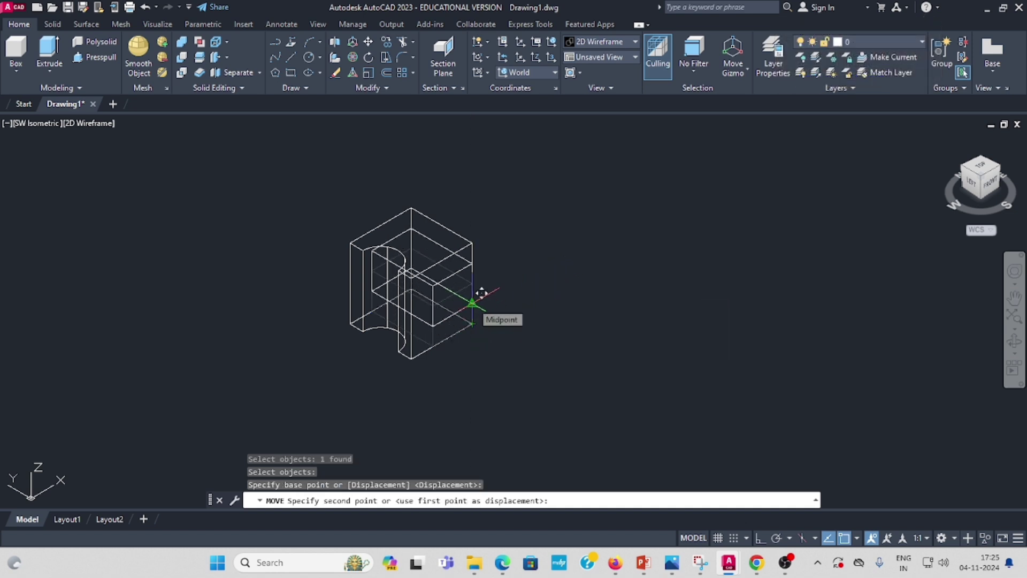
{"action": "type", "text": "20"}
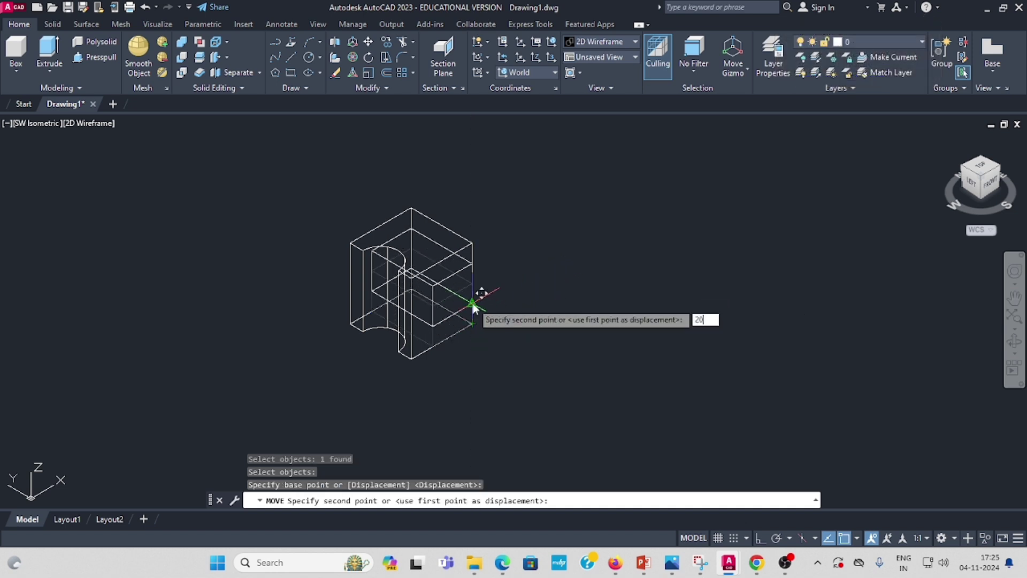
{"action": "key", "text": "Return"}
{"action": "key", "text": "Escape"}
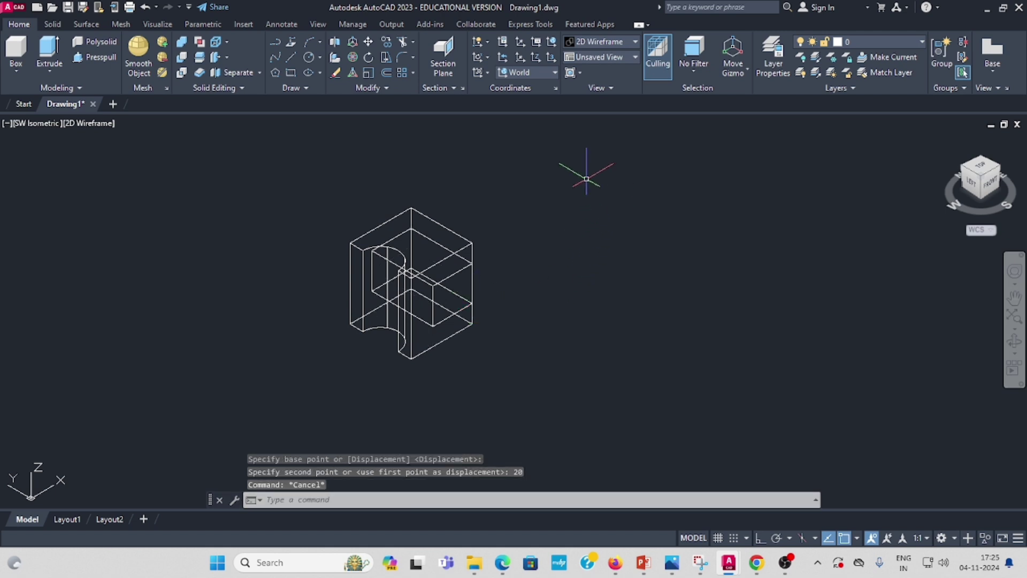
{"action": "left_click", "coordinate": [96, 123]}
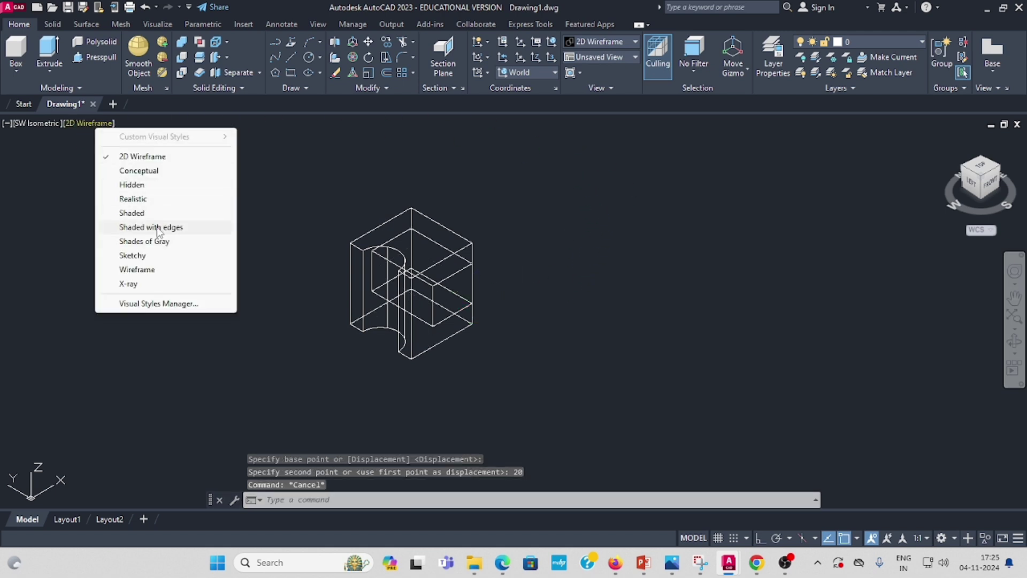
{"action": "left_click", "coordinate": [147, 240]}
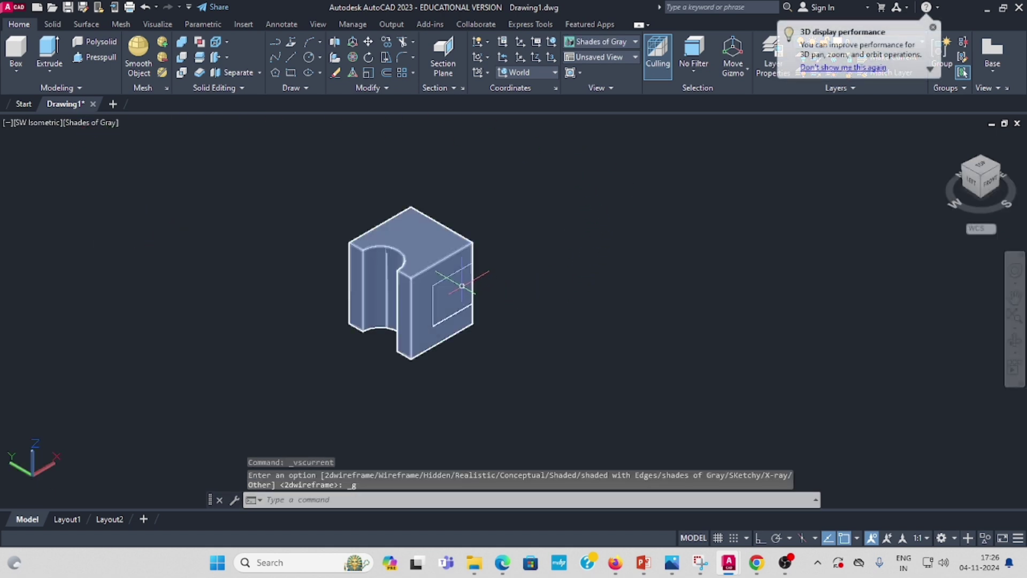
{"action": "left_click", "coordinate": [53, 24]}
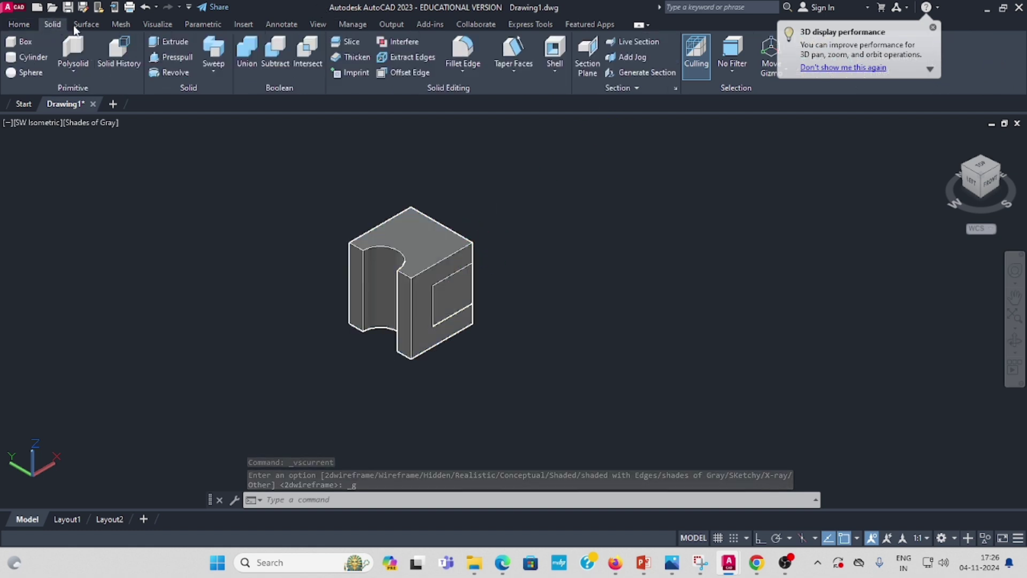
{"action": "left_click", "coordinate": [278, 61]}
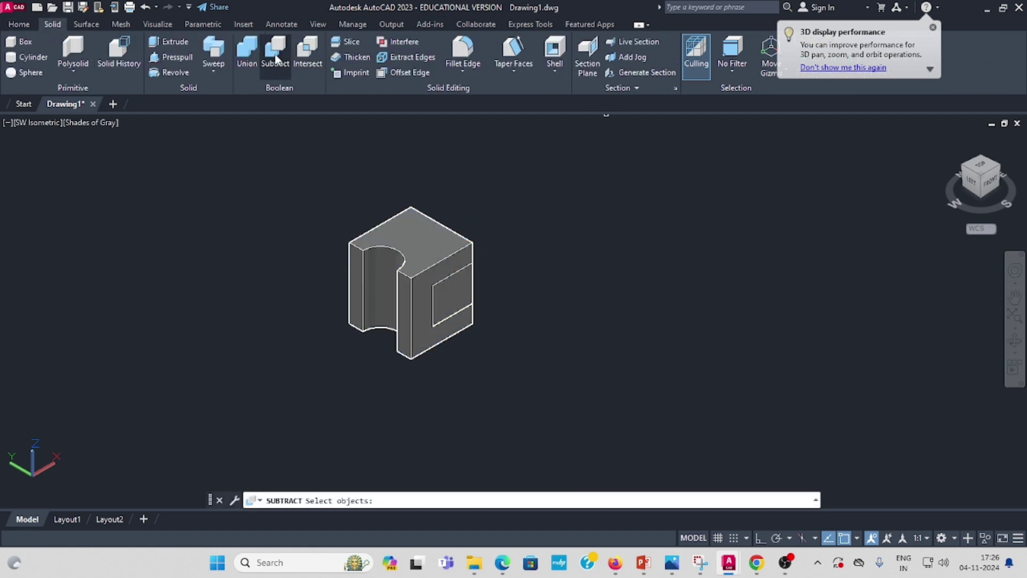
{"action": "left_click", "coordinate": [426, 216]}
{"action": "key", "text": "Return"}
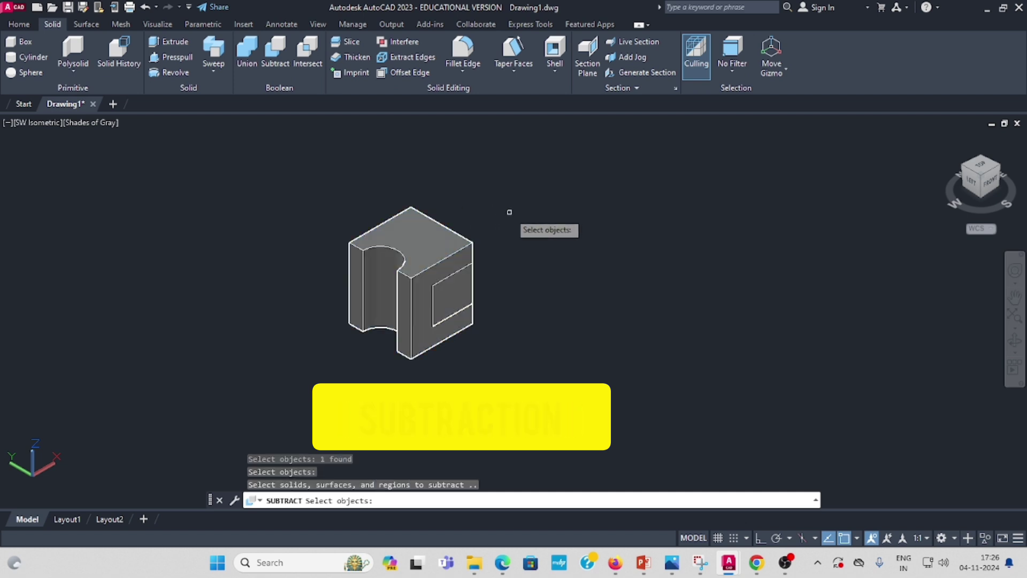
{"action": "left_click", "coordinate": [450, 293]}
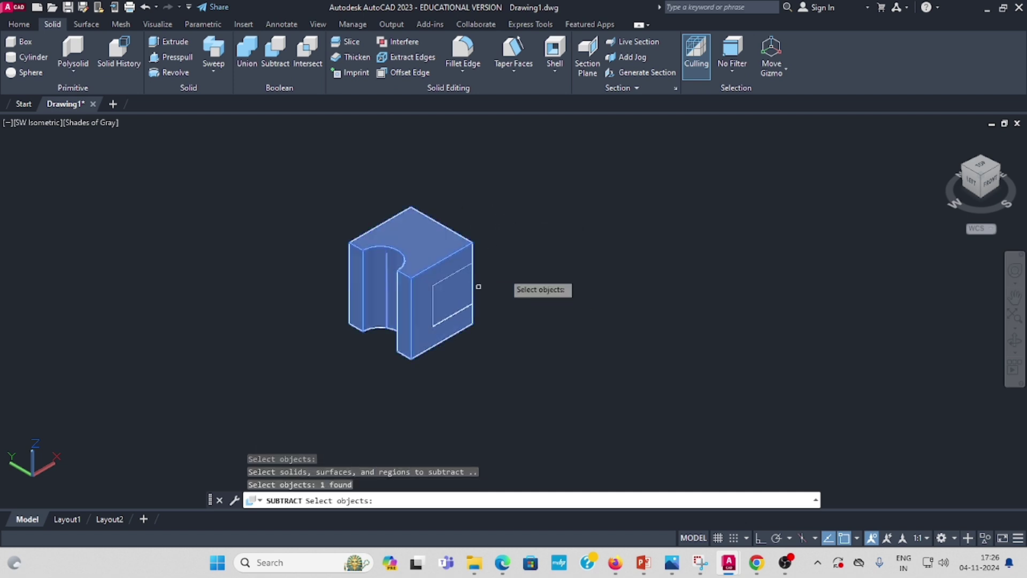
{"action": "key", "text": "Escape"}
{"action": "key", "text": "Escape"}
{"action": "left_click", "coordinate": [104, 123]}
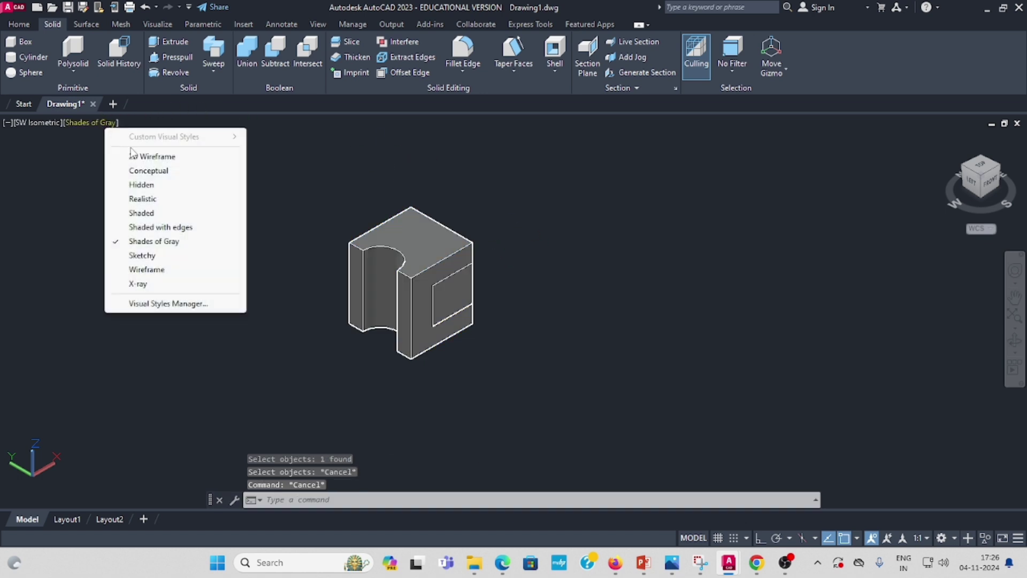
{"action": "left_click", "coordinate": [161, 154]}
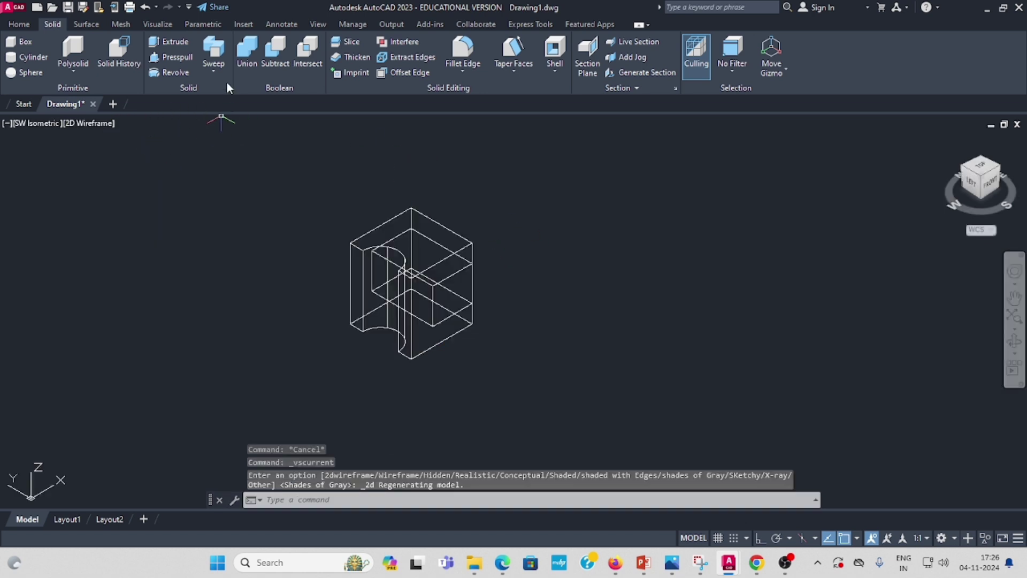
Step: Subtract the small box from the grooved block to cut the side notch, and display the solid in Shades of Gray
{"action": "left_click", "coordinate": [275, 53]}
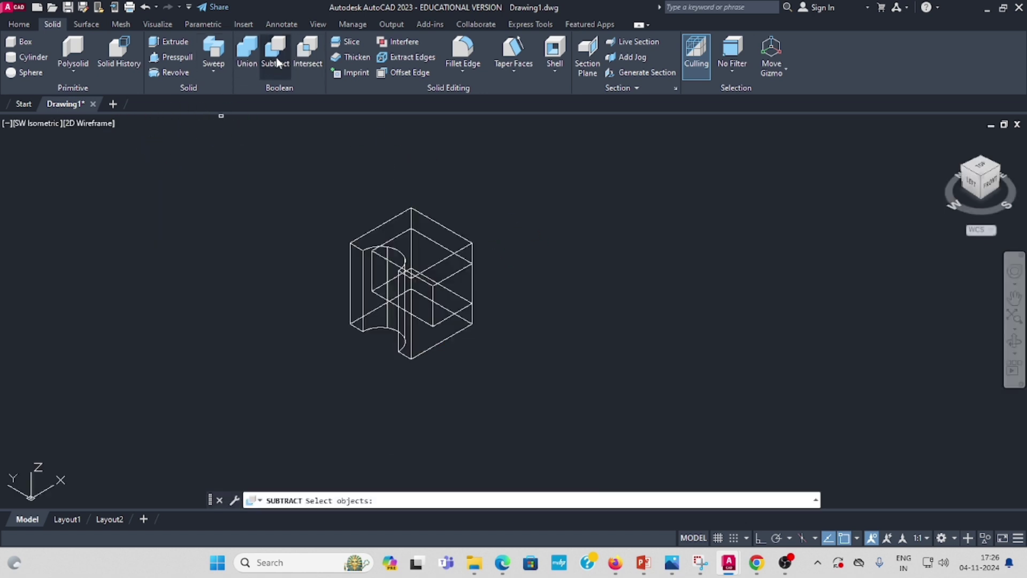
{"action": "left_click", "coordinate": [429, 216]}
{"action": "key", "text": "Return"}
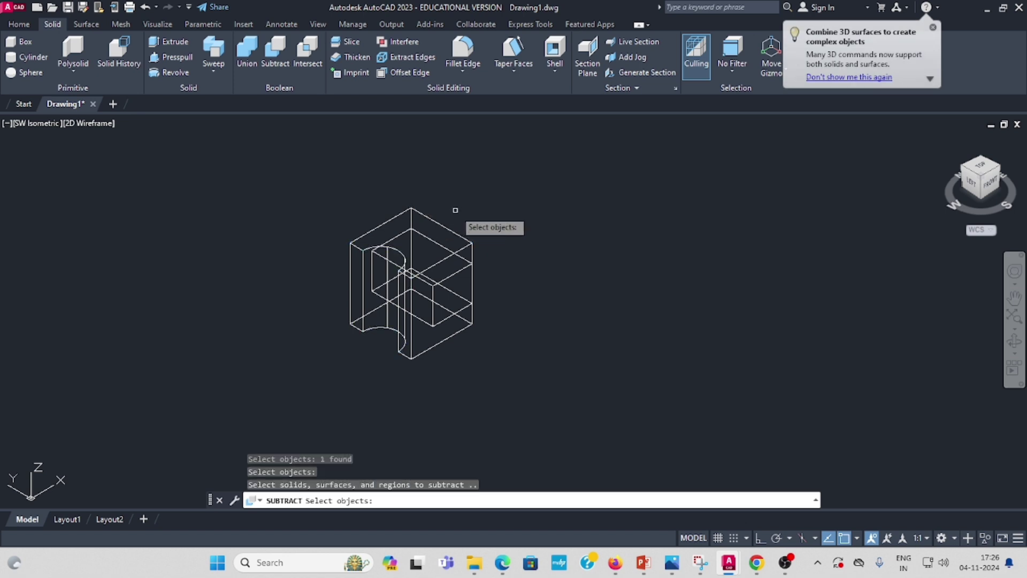
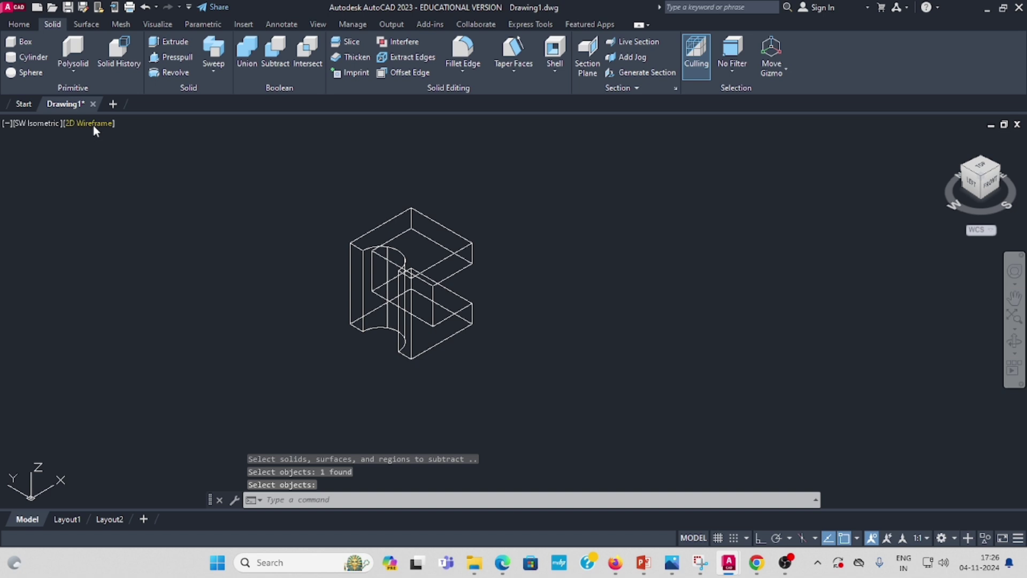
{"action": "left_click", "coordinate": [94, 124]}
{"action": "left_click", "coordinate": [142, 240]}
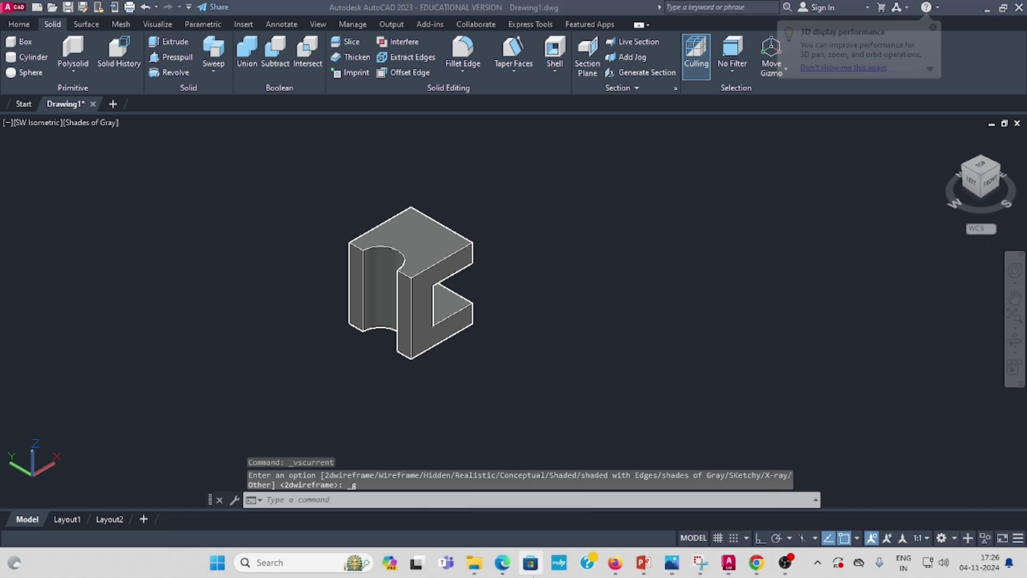
Step: Check the upright lug's dimensions on the Q2 bracket in the PDF in Edge and return to the AutoCAD drawing
{"action": "mouse_move", "coordinate": [502, 562]}
{"action": "left_click", "coordinate": [492, 523]}
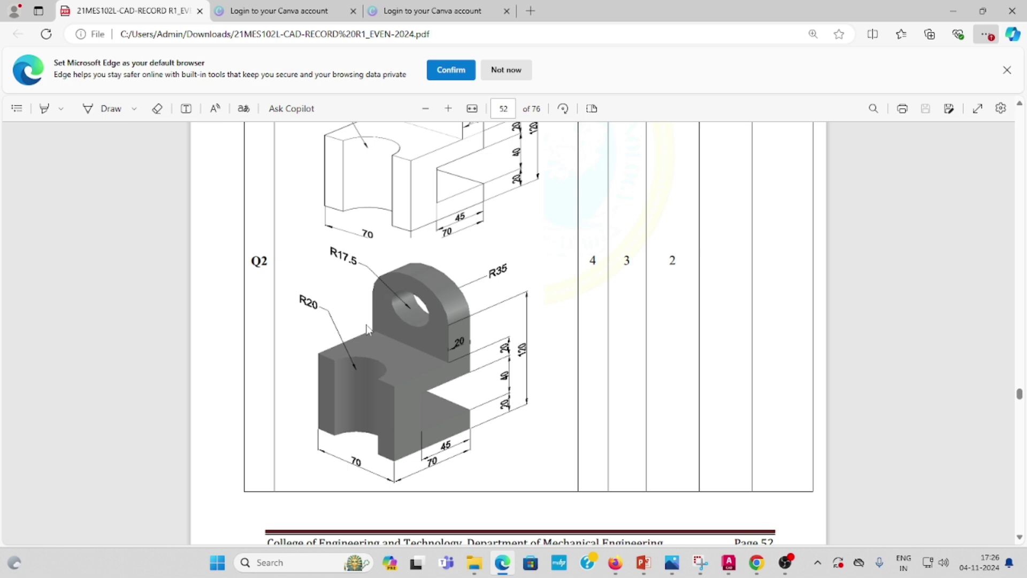
{"action": "scroll", "coordinate": [437, 244], "scroll_direction": "up", "scroll_amount": 2}
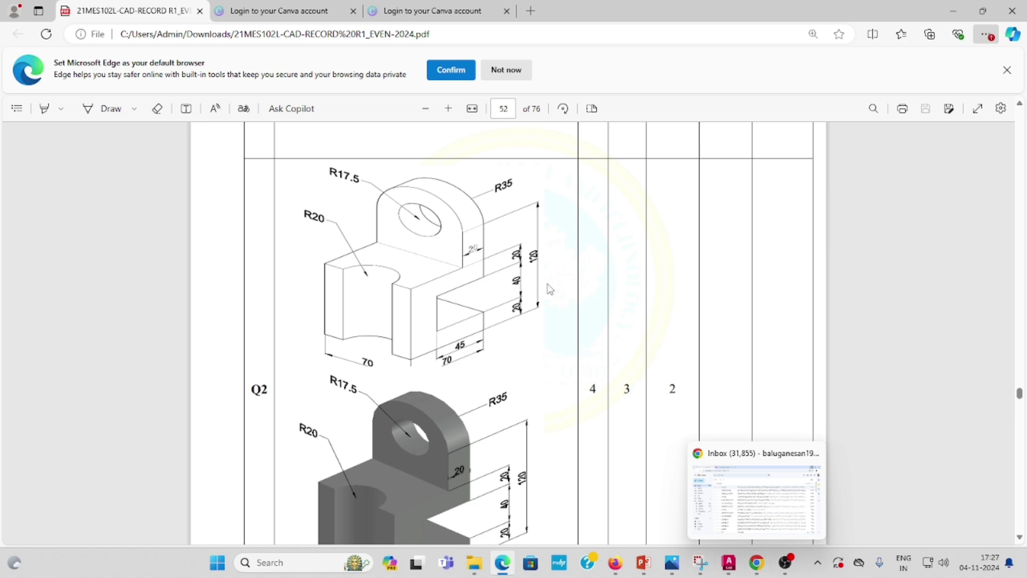
{"action": "mouse_move", "coordinate": [729, 562]}
{"action": "left_click", "coordinate": [760, 507]}
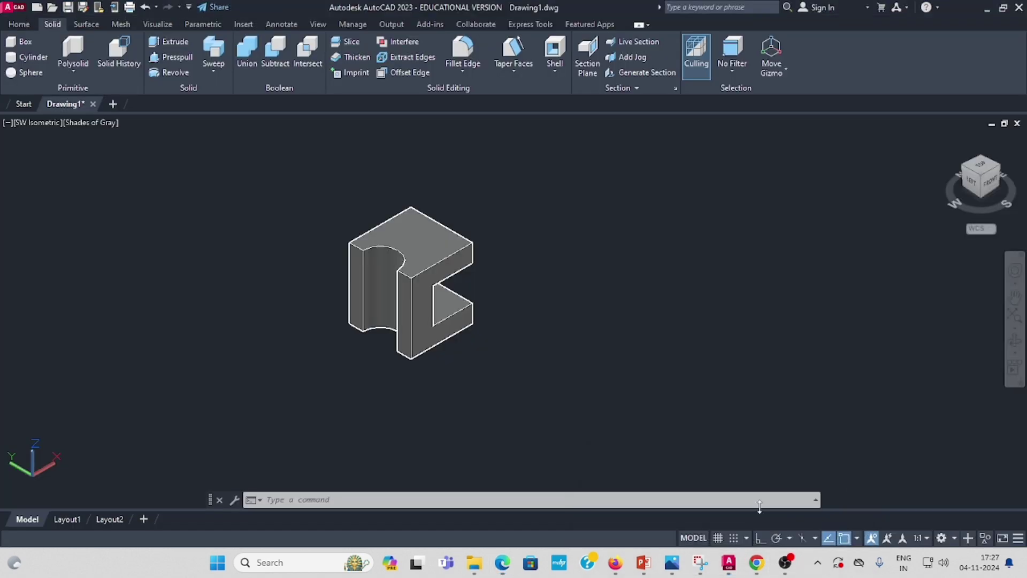
Step: Create a box beside the notched block by the Length option with Ortho on, using length 70, width 20 and height 40
{"action": "left_click", "coordinate": [18, 25]}
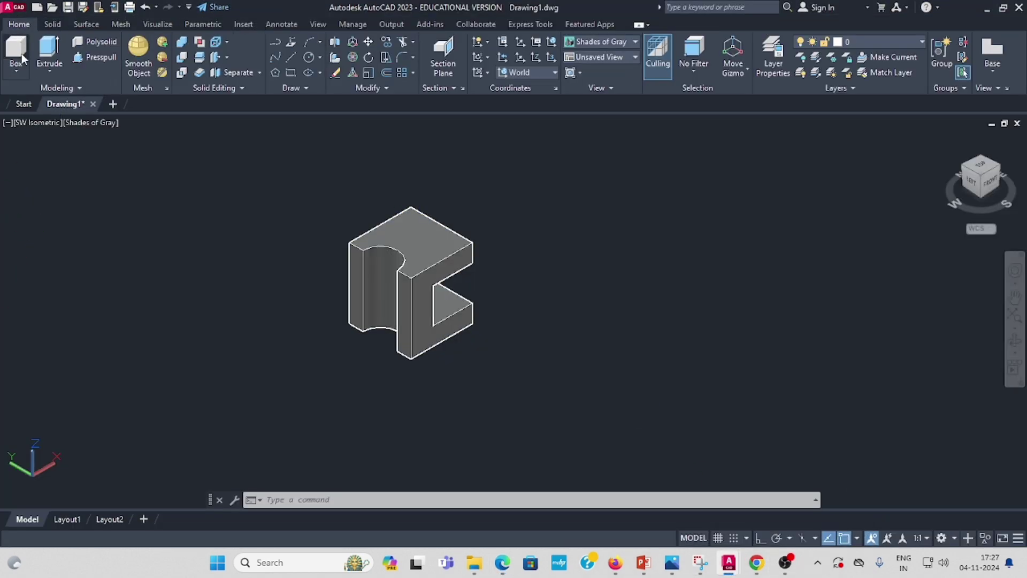
{"action": "left_click", "coordinate": [16, 71]}
{"action": "left_click", "coordinate": [31, 96]}
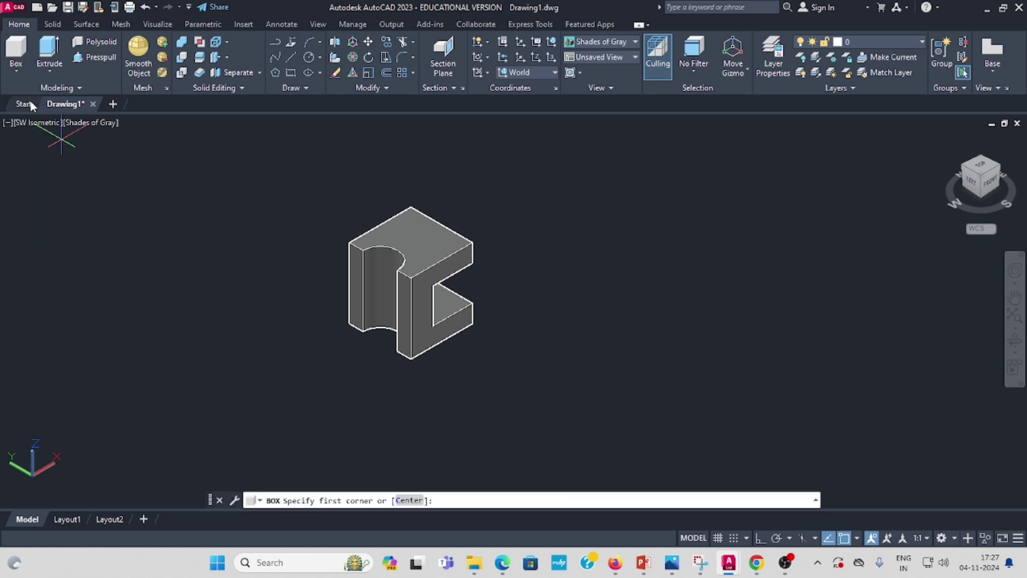
{"action": "left_click", "coordinate": [613, 297]}
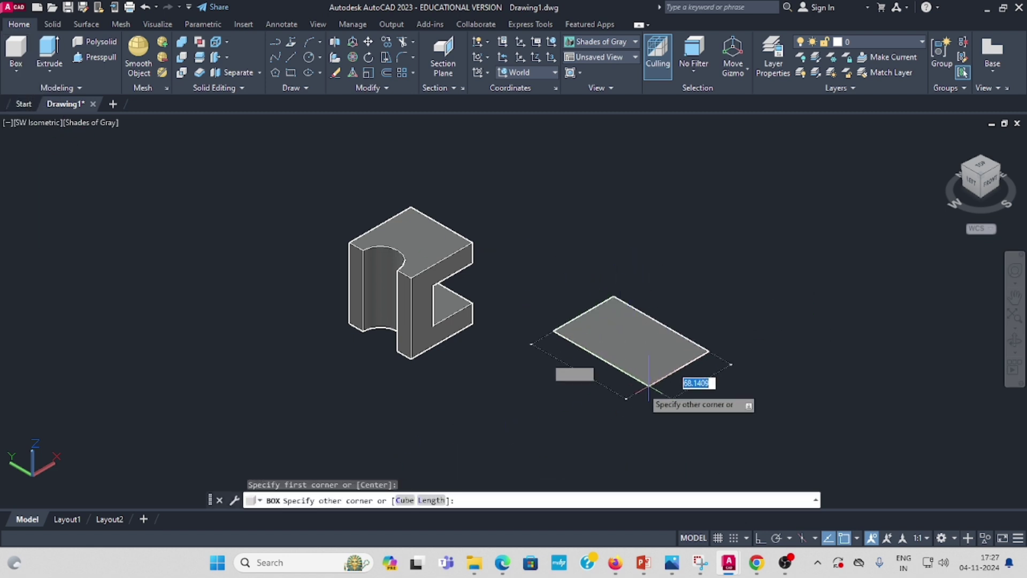
{"action": "left_click", "coordinate": [429, 500]}
{"action": "left_click", "coordinate": [760, 537]}
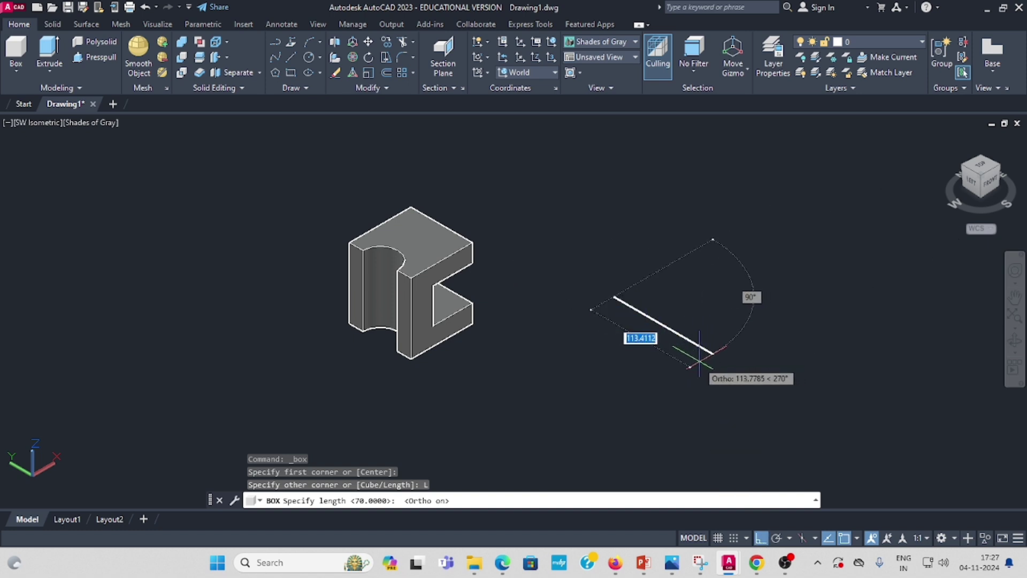
{"action": "type", "text": "70"}
{"action": "key", "text": "Return"}
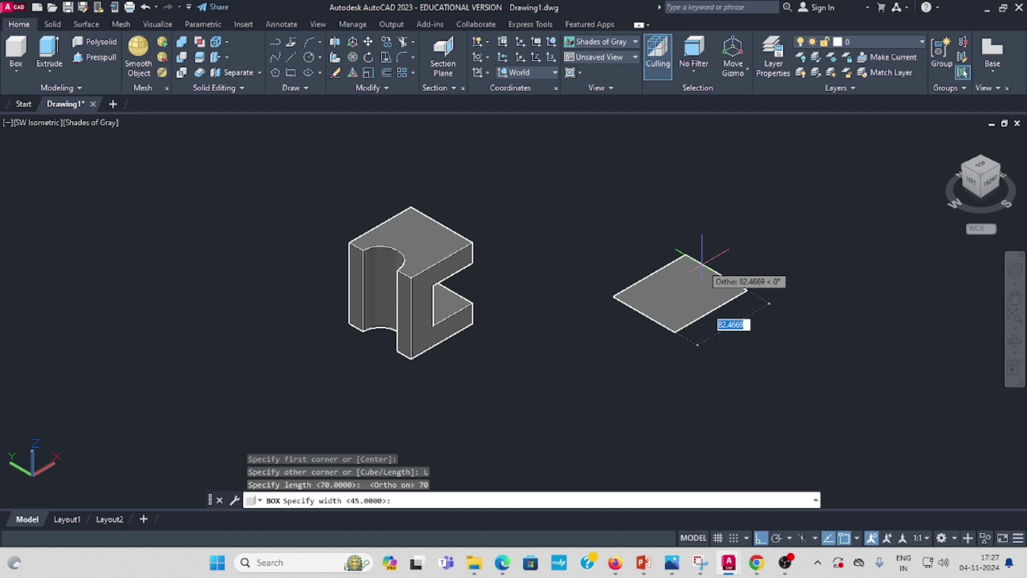
{"action": "type", "text": "20"}
{"action": "key", "text": "Return"}
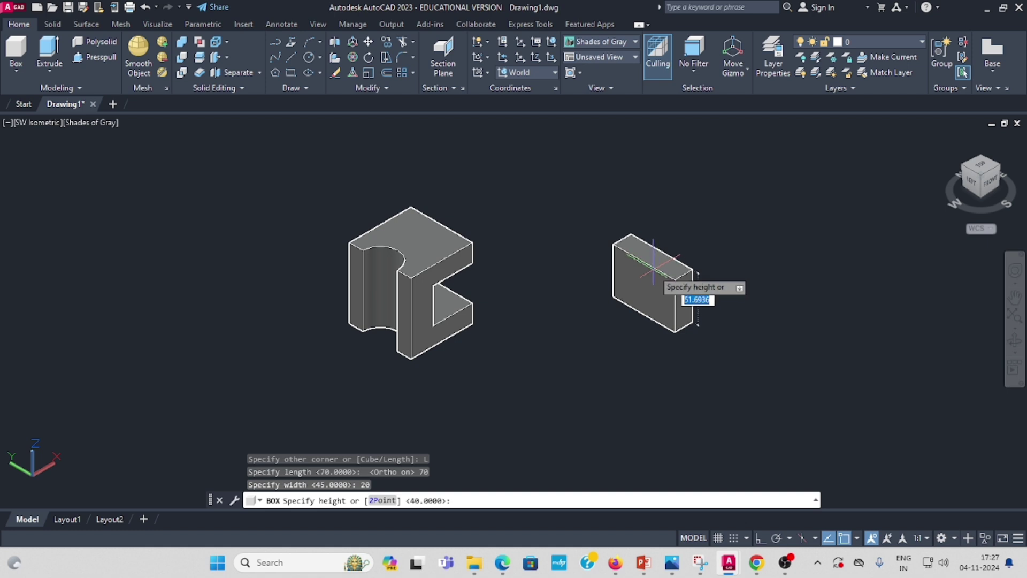
{"action": "type", "text": "40"}
{"action": "key", "text": "Return"}
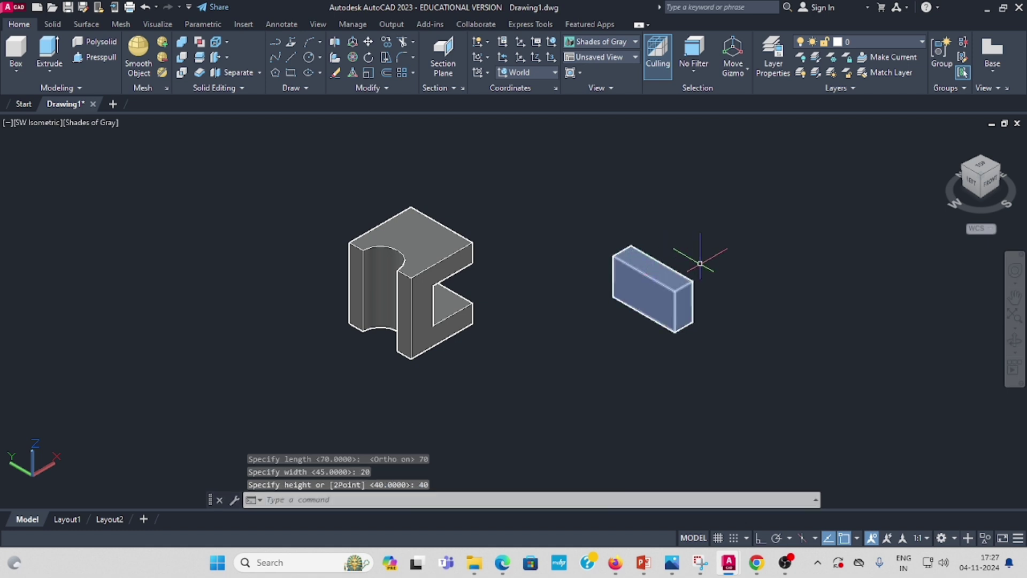
Step: Check the rounded top of the upright lug on the Q2 bracket in the PDF in Edge and return to the AutoCAD drawing
{"action": "middle_click_drag", "start_coordinate": [699, 259], "coordinate": [599, 247]}
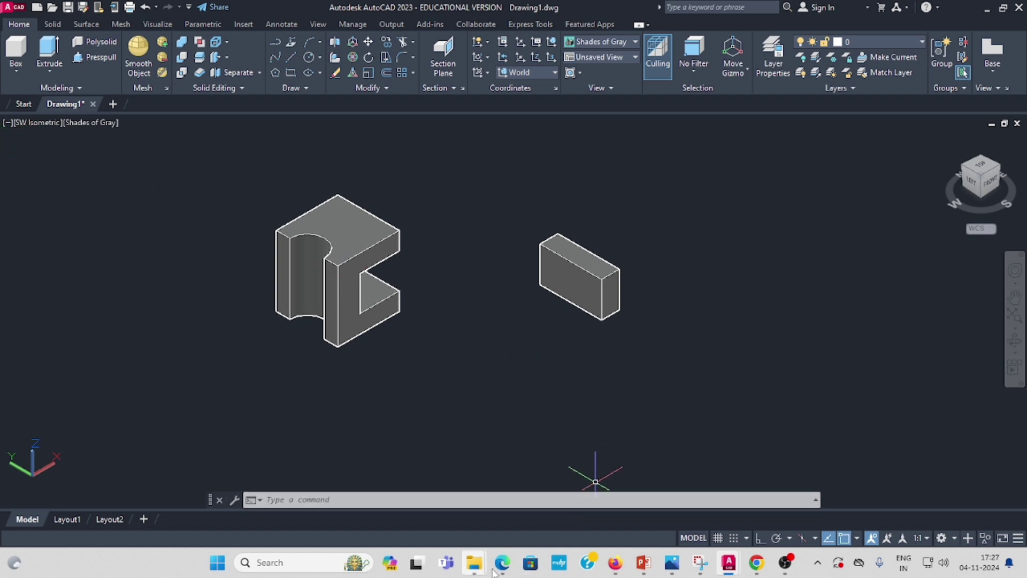
{"action": "mouse_move", "coordinate": [506, 570]}
{"action": "left_click", "coordinate": [506, 484]}
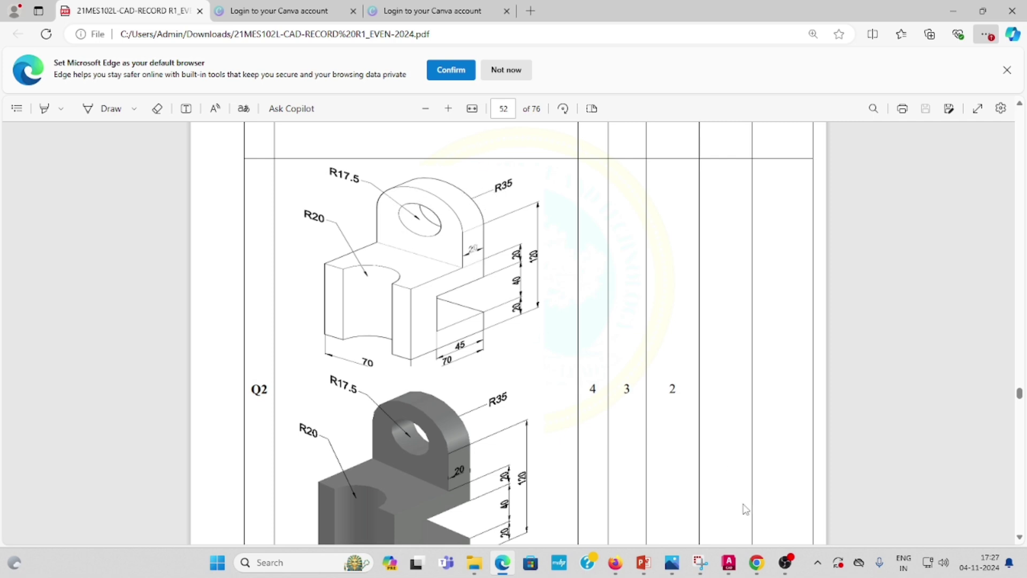
{"action": "mouse_move", "coordinate": [728, 562]}
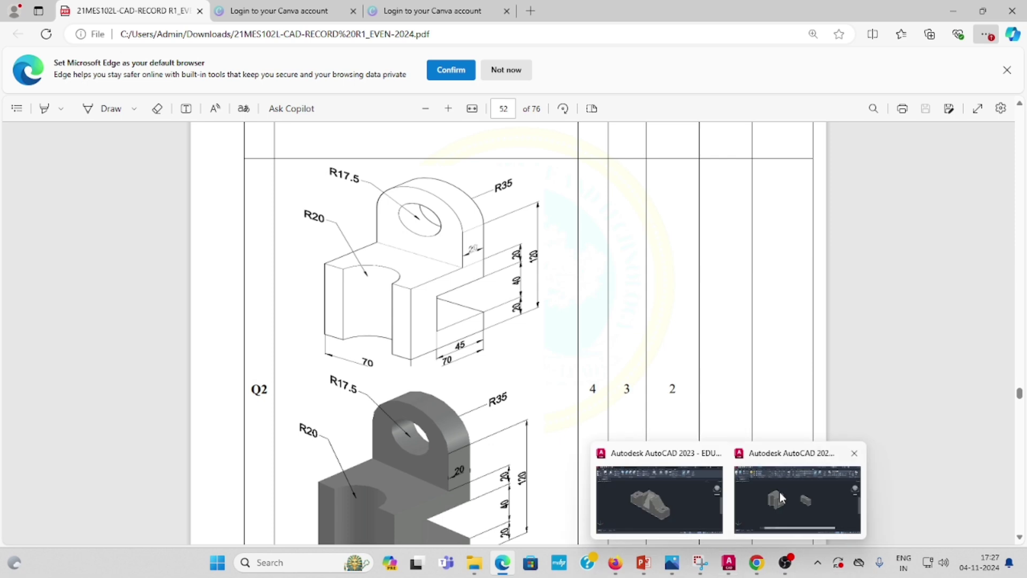
{"action": "left_click", "coordinate": [745, 503]}
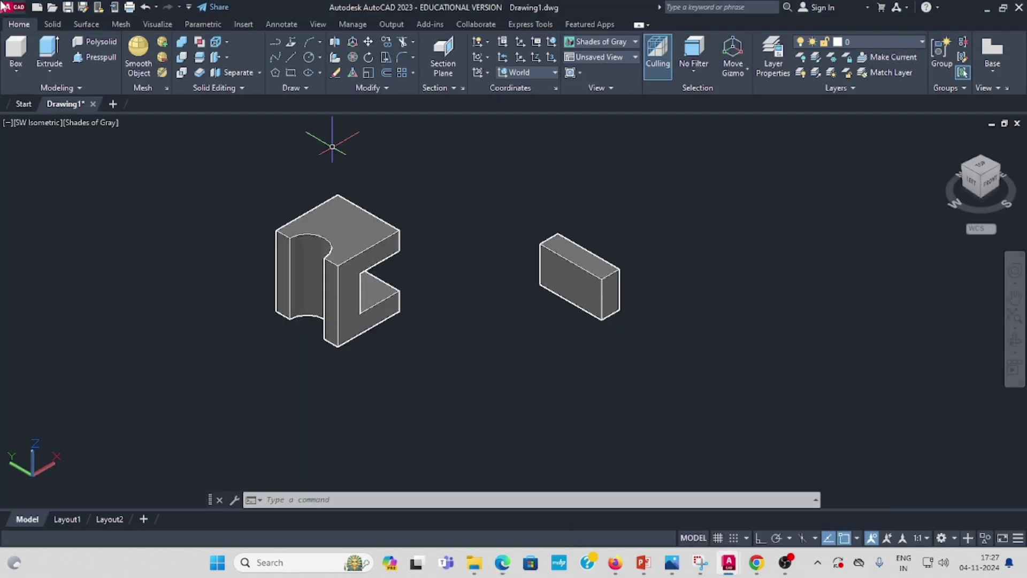
Step: Create a cylinder in the empty space behind the separate box, with diameter 70 and height 20
{"action": "left_click", "coordinate": [15, 73]}
{"action": "left_click", "coordinate": [23, 167]}
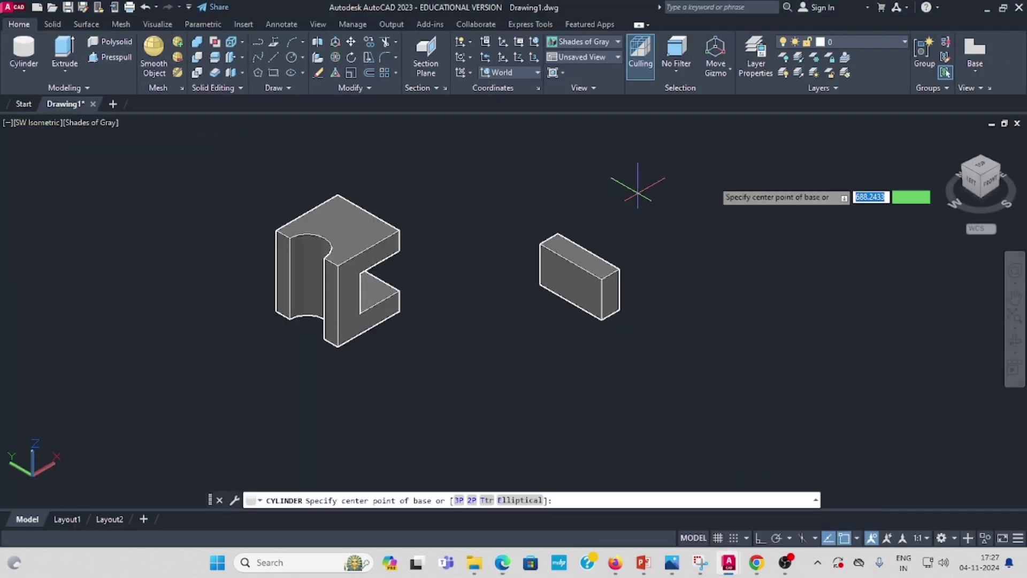
{"action": "left_click", "coordinate": [676, 207]}
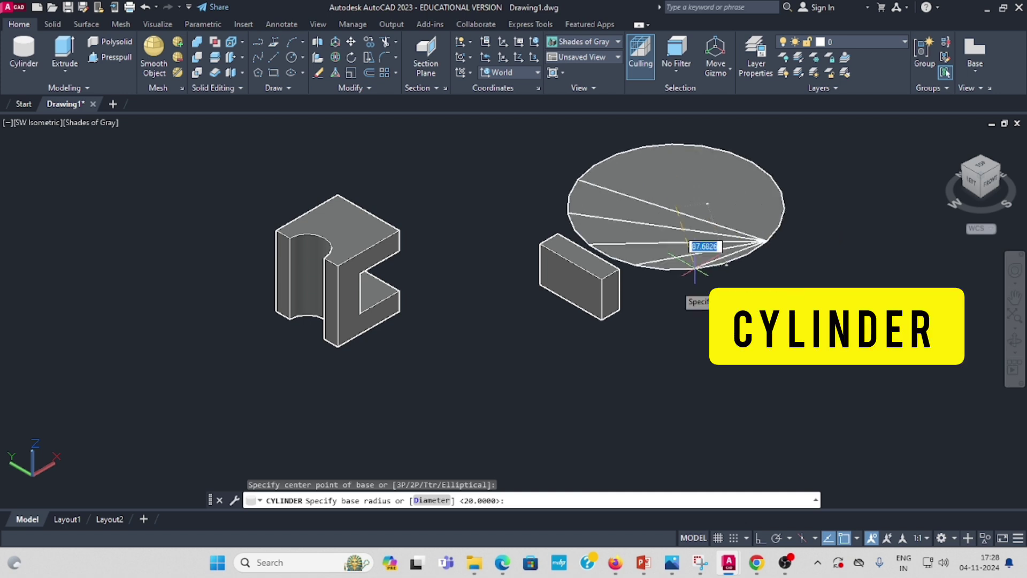
{"action": "left_click", "coordinate": [432, 500]}
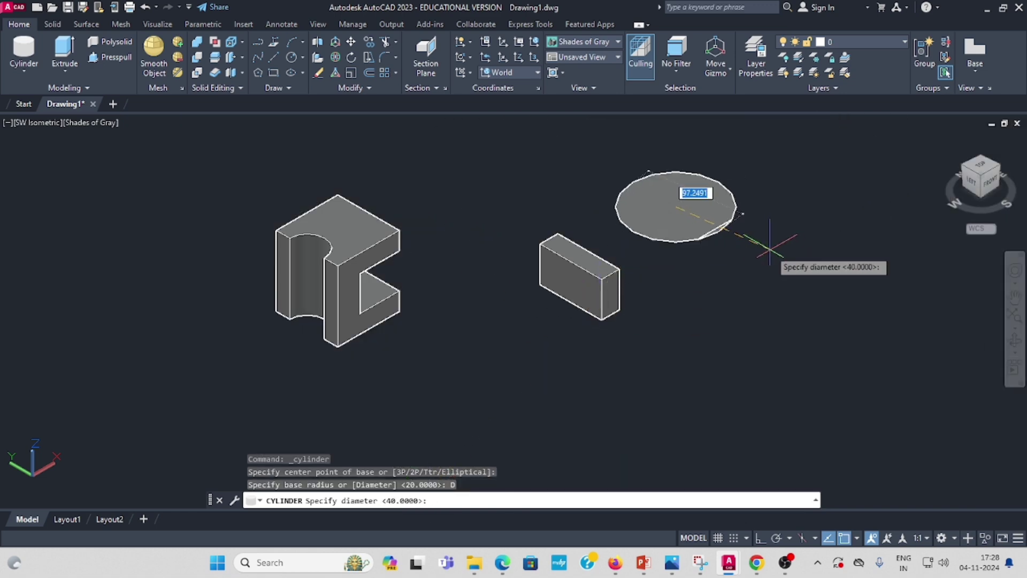
{"action": "type", "text": "70"}
{"action": "key", "text": "Return"}
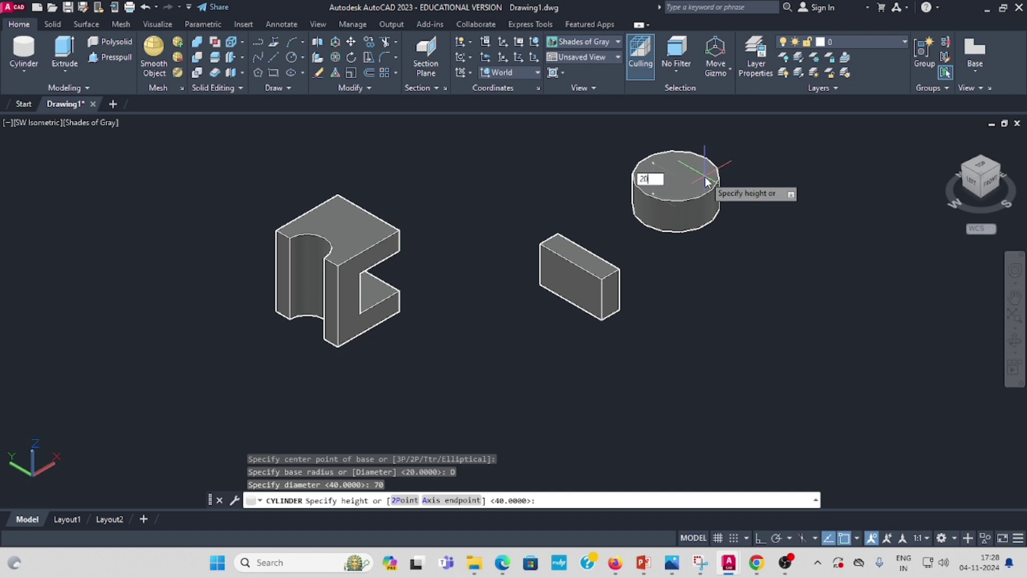
{"action": "key", "text": "Return"}
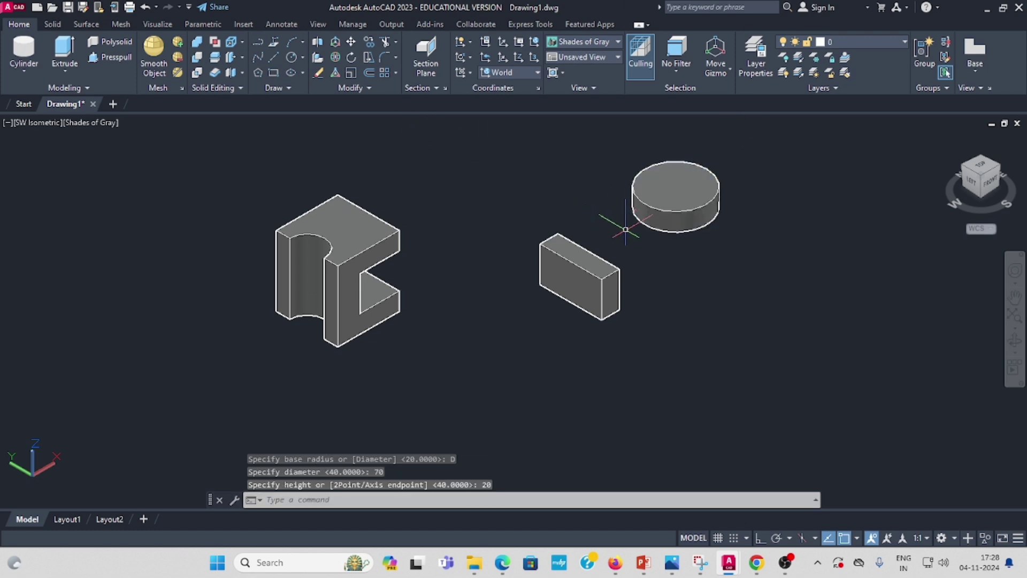
{"action": "middle_click_drag", "start_coordinate": [624, 220], "coordinate": [561, 248]}
{"action": "key", "text": "Escape"}
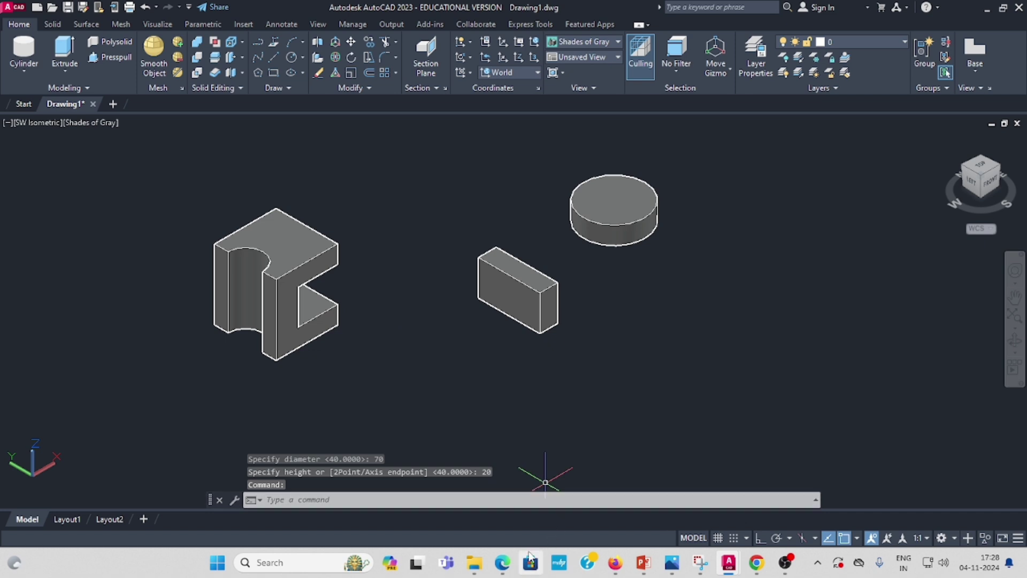
Step: Examine the orientation of the lug's rounded end in the Q2 drawing in Edge and return to the AutoCAD drawing
{"action": "left_click", "coordinate": [483, 465]}
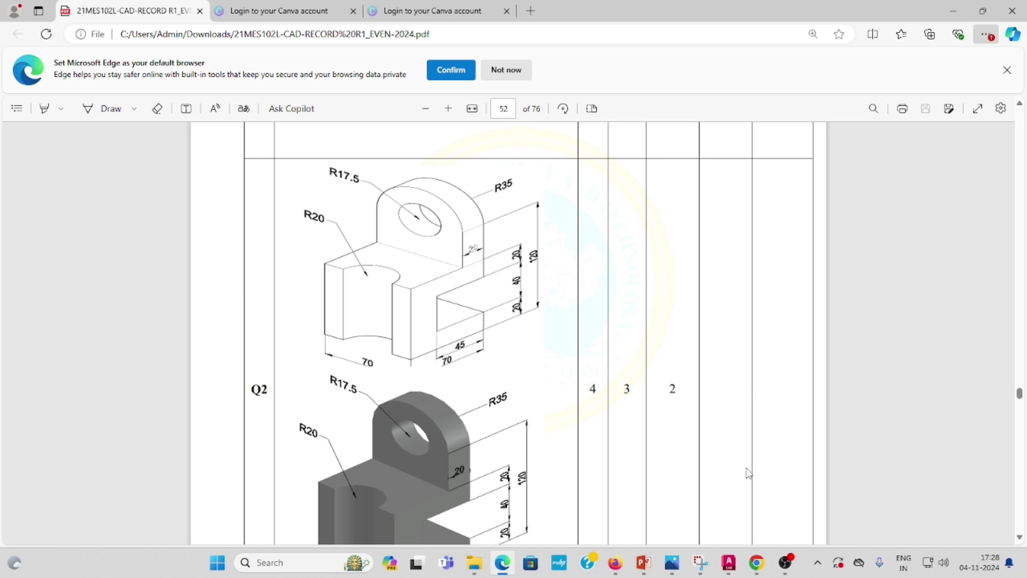
{"action": "mouse_move", "coordinate": [728, 563]}
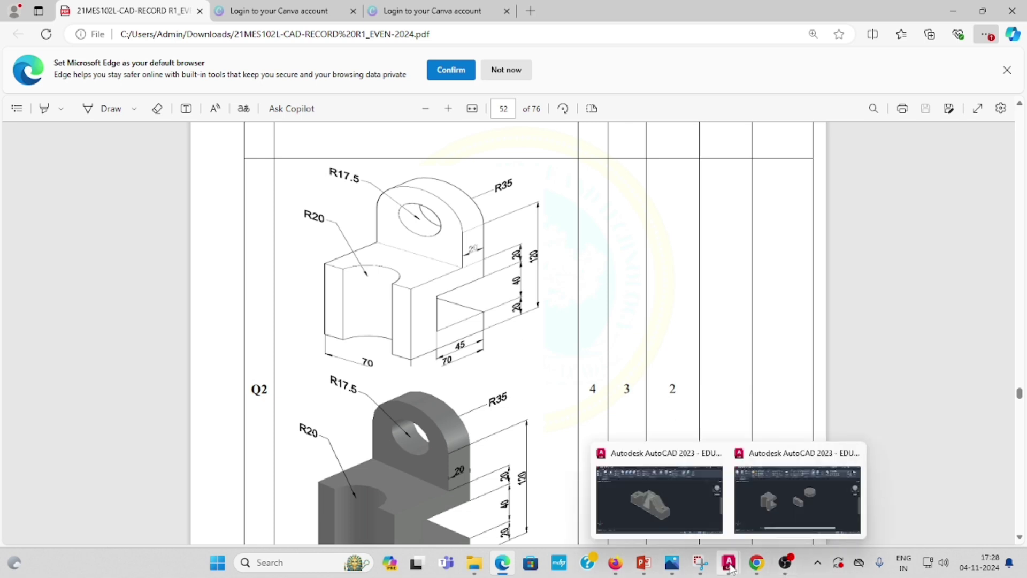
{"action": "left_click", "coordinate": [812, 511]}
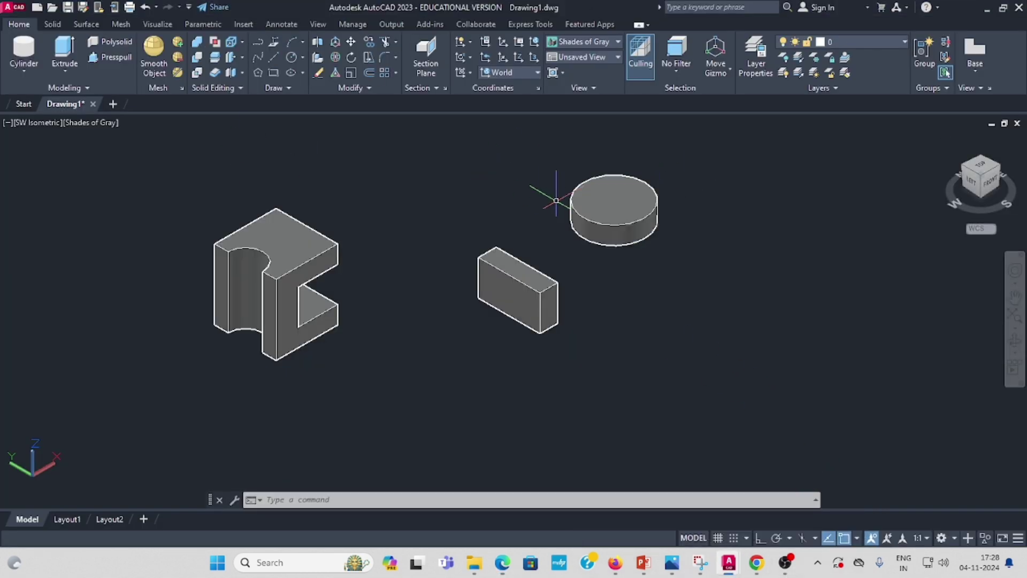
Step: Rotate the cylinder 90 degrees about the Y axis with 3D Rotate so it stands upright
{"action": "left_click", "coordinate": [335, 58]}
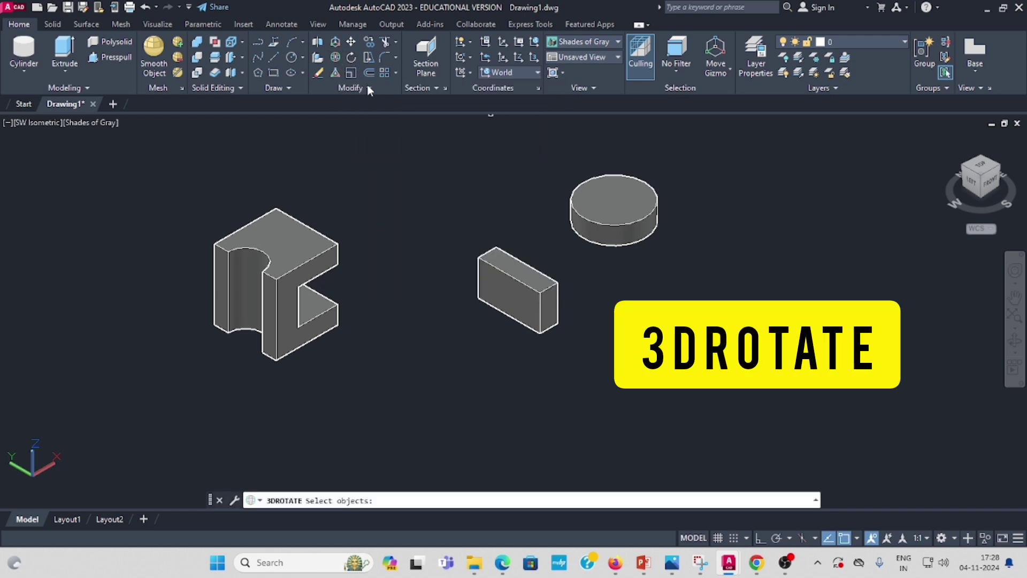
{"action": "left_click", "coordinate": [602, 224]}
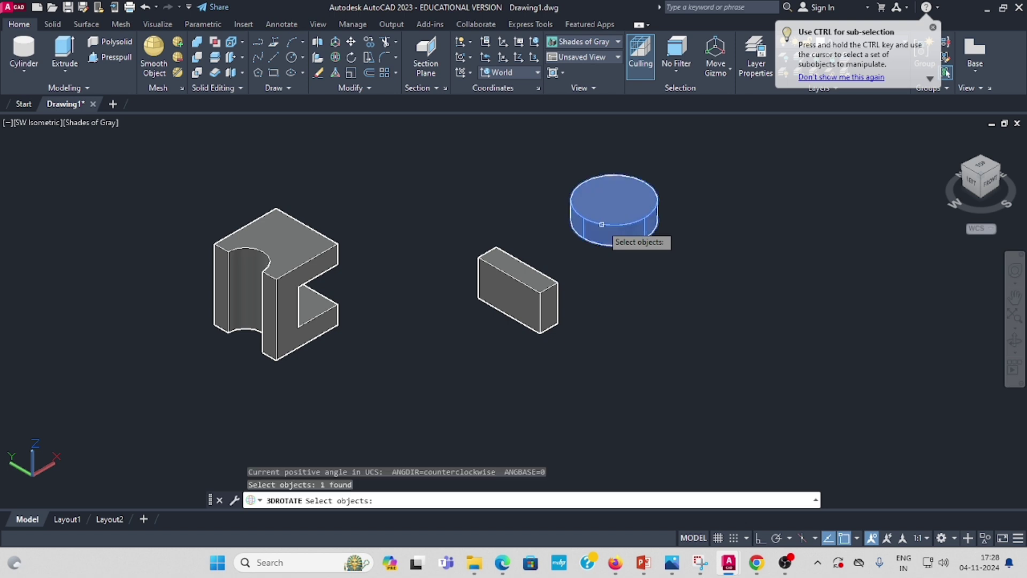
{"action": "key", "text": "Return"}
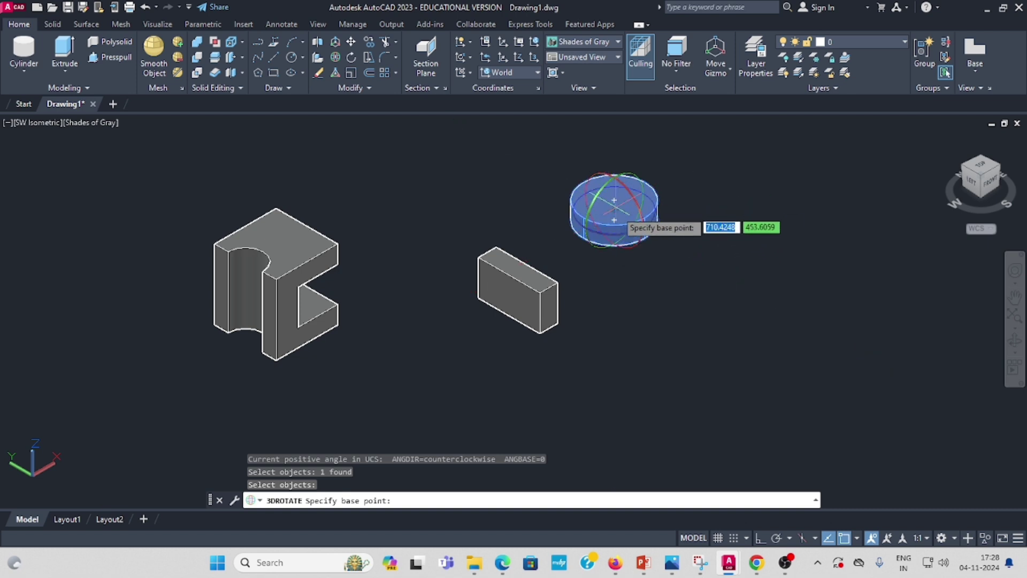
{"action": "left_click", "coordinate": [609, 180]}
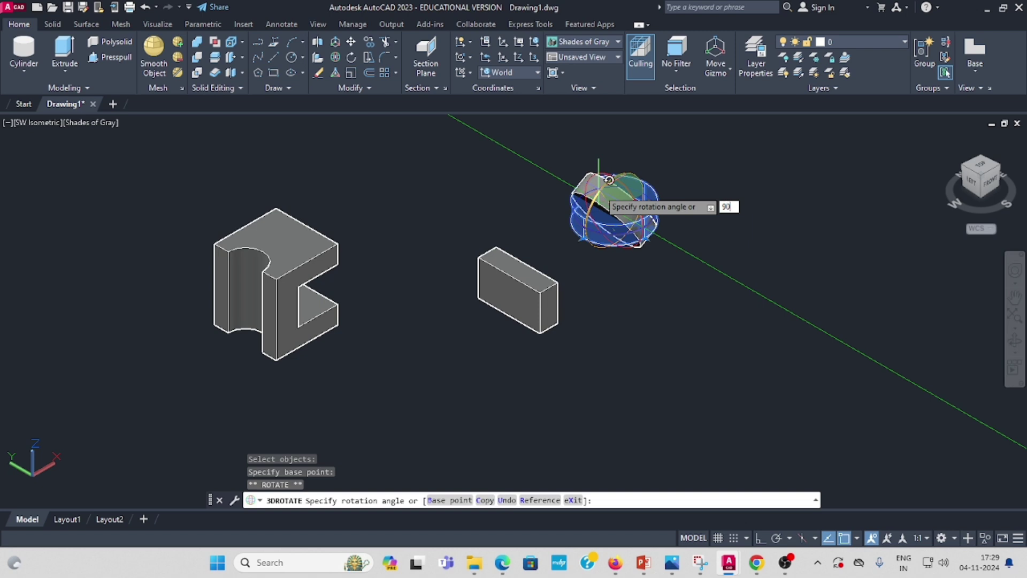
{"action": "key", "text": "Return"}
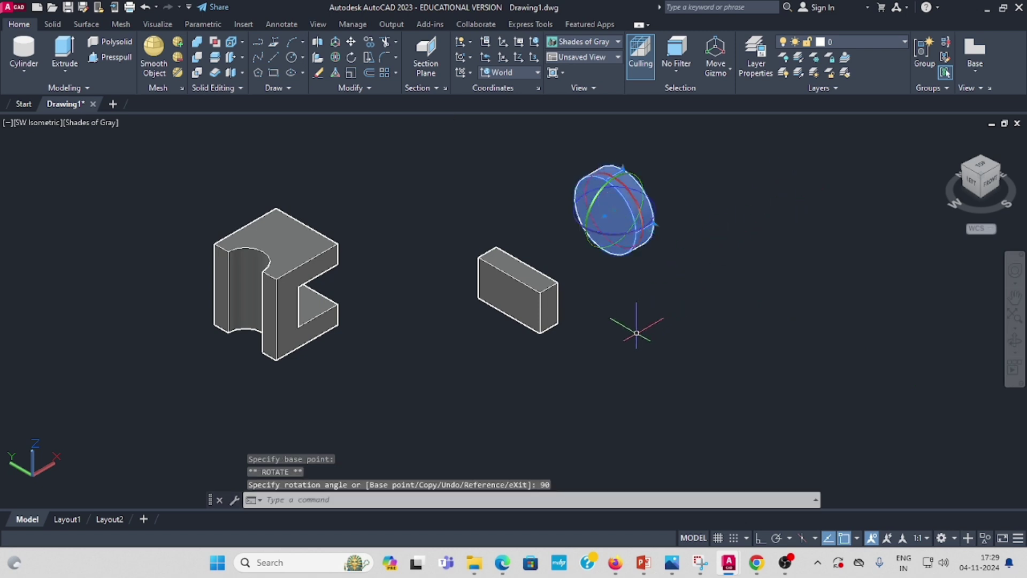
{"action": "key", "text": "Return"}
{"action": "key", "text": "Escape"}
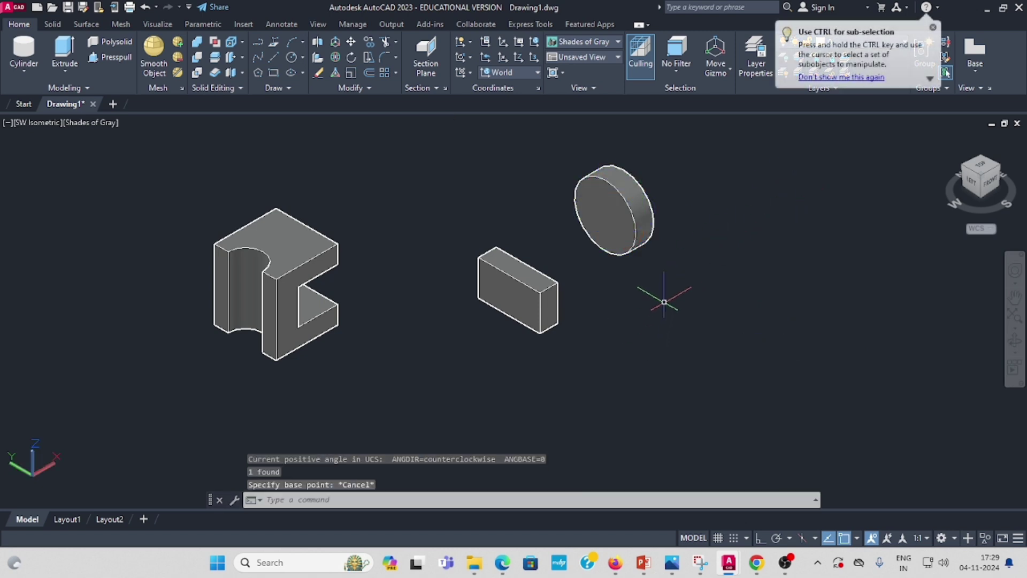
Step: In 2D Wireframe, move the upright cylinder by its front face centre to the midpoint of the separate box's top front edge
{"action": "left_click", "coordinate": [91, 122]}
{"action": "left_click", "coordinate": [146, 157]}
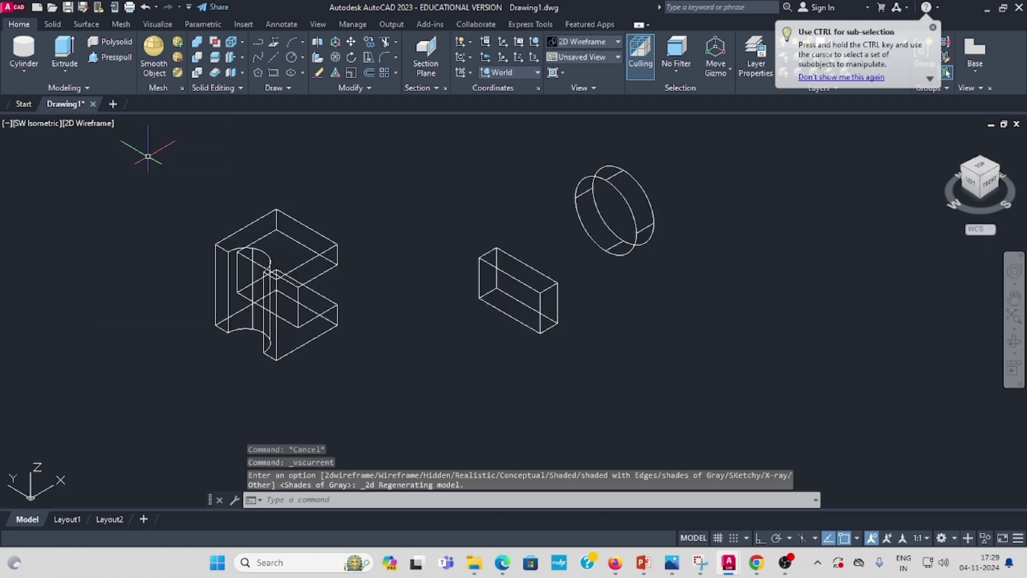
{"action": "left_click", "coordinate": [352, 42]}
{"action": "left_click", "coordinate": [623, 198]}
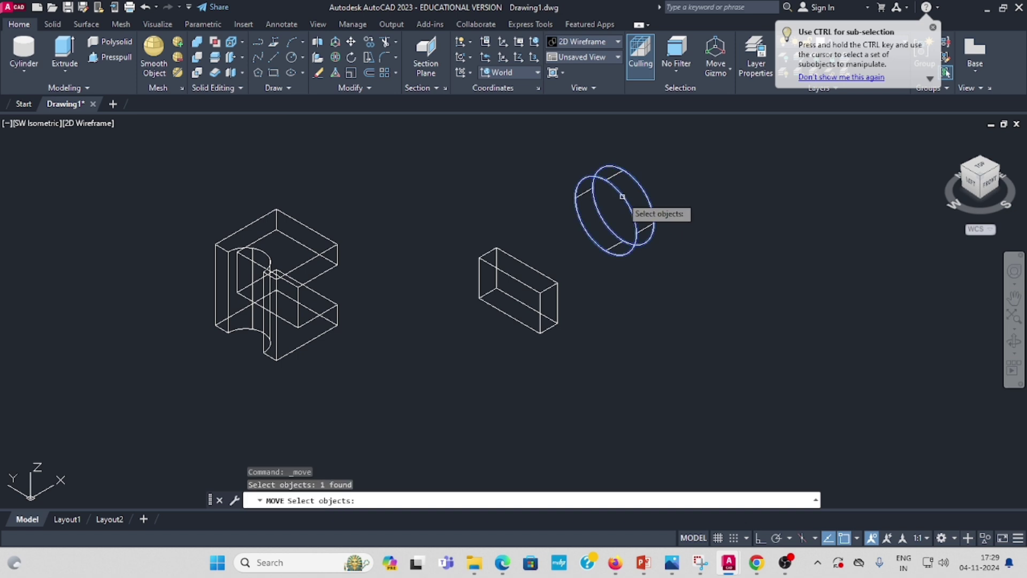
{"action": "key", "text": "Return"}
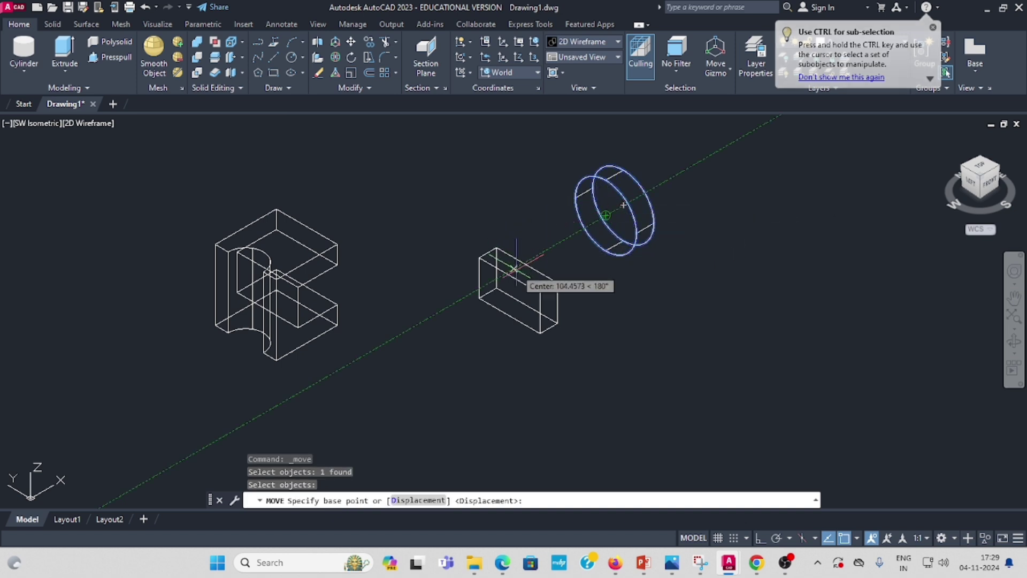
{"action": "left_click", "coordinate": [605, 215]}
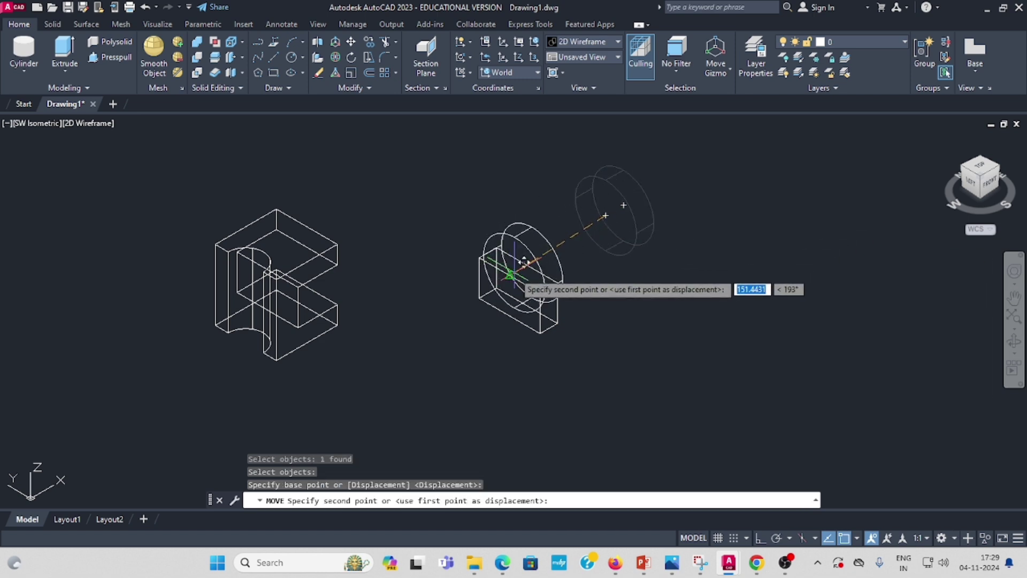
{"action": "left_click", "coordinate": [510, 274]}
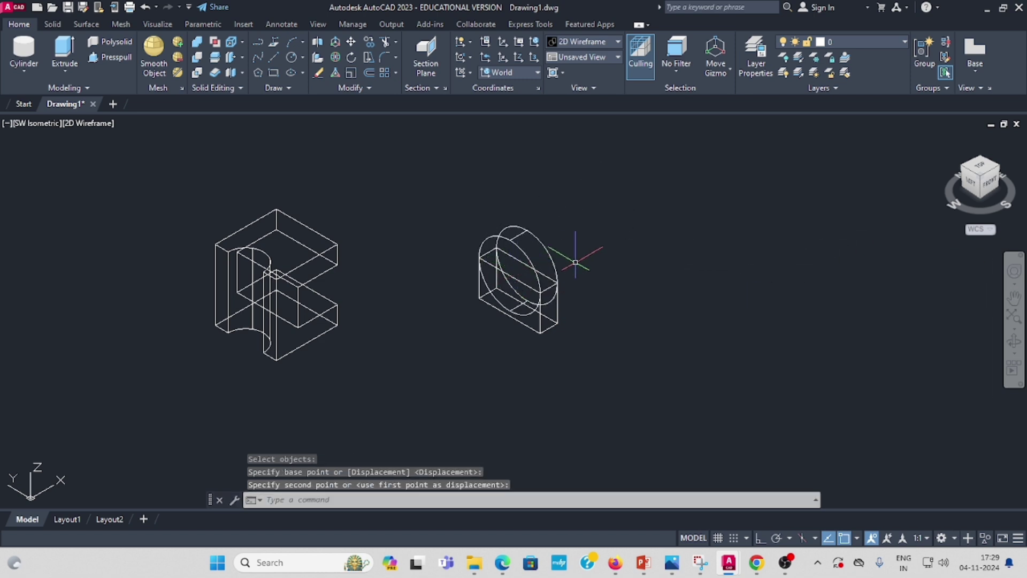
Step: Display the model in Shades of Gray and union the upright cylinder with the box beneath it into one round-topped lug
{"action": "left_click", "coordinate": [90, 124]}
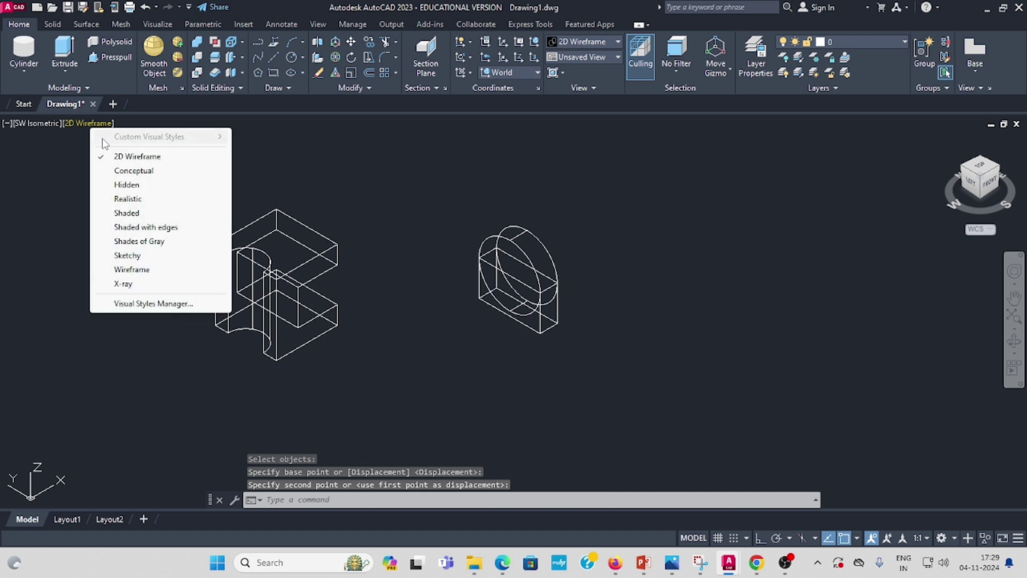
{"action": "left_click", "coordinate": [142, 239]}
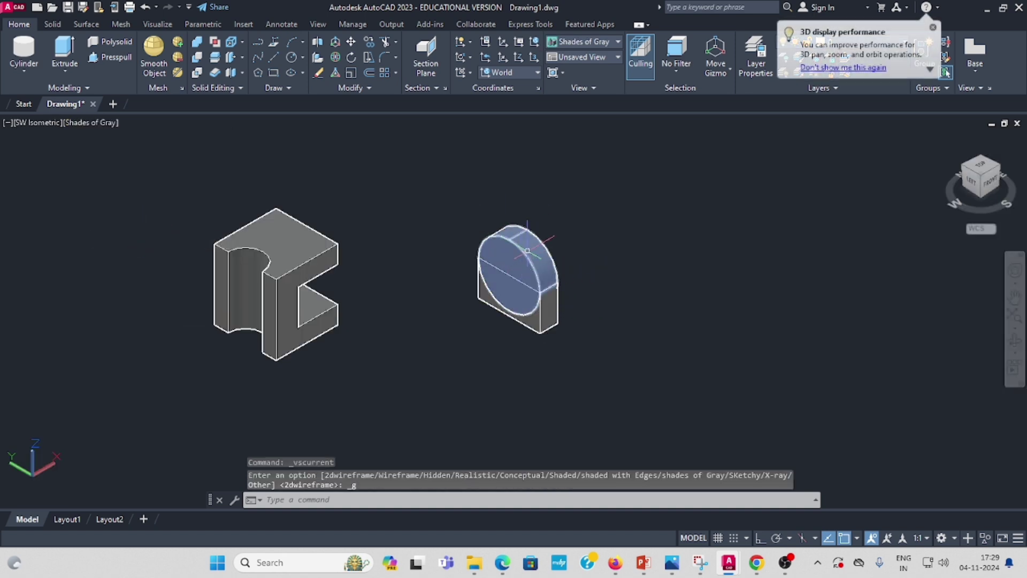
{"action": "left_click", "coordinate": [60, 23]}
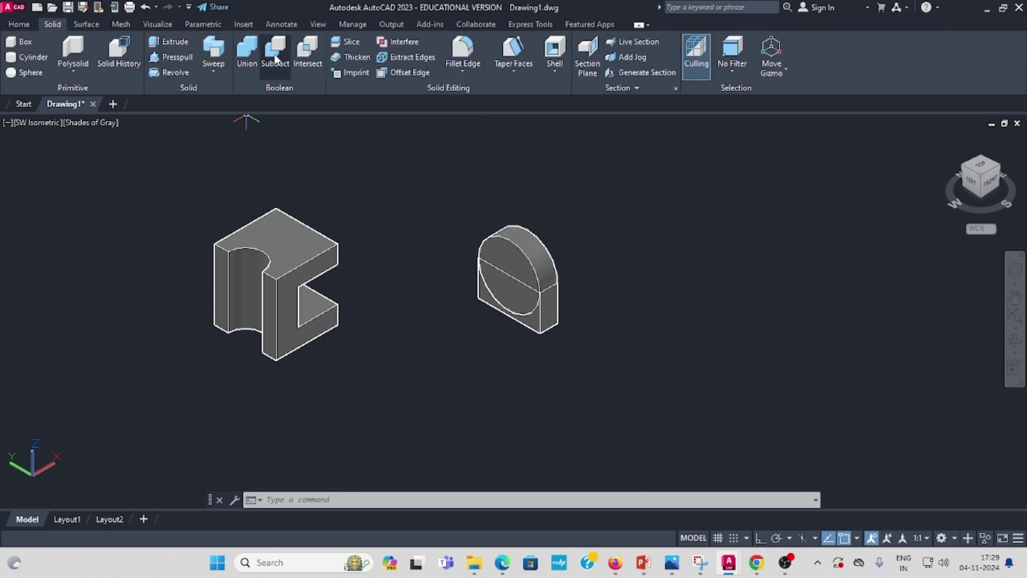
{"action": "left_click", "coordinate": [247, 51]}
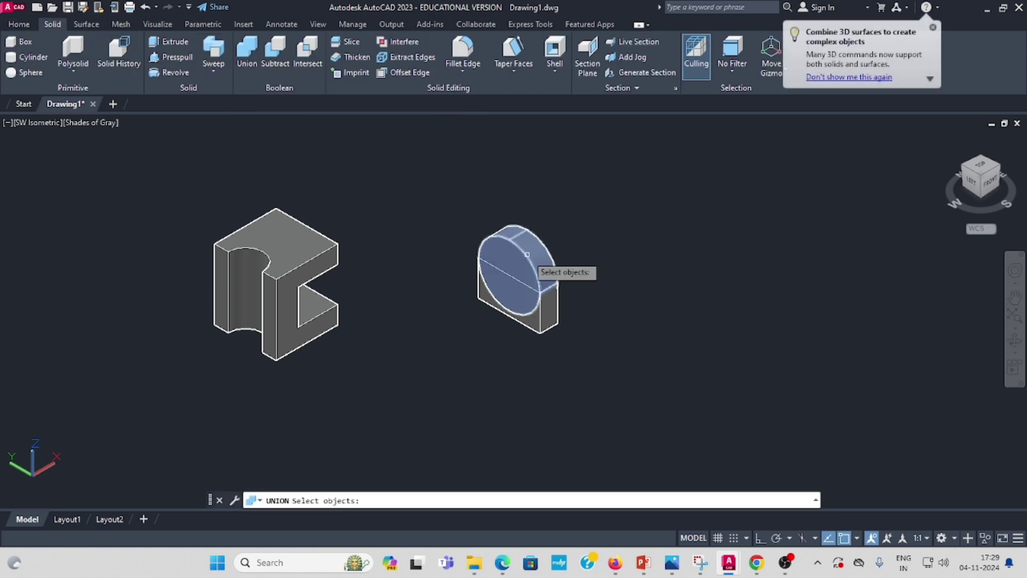
{"action": "left_click", "coordinate": [528, 255]}
{"action": "left_click", "coordinate": [544, 316]}
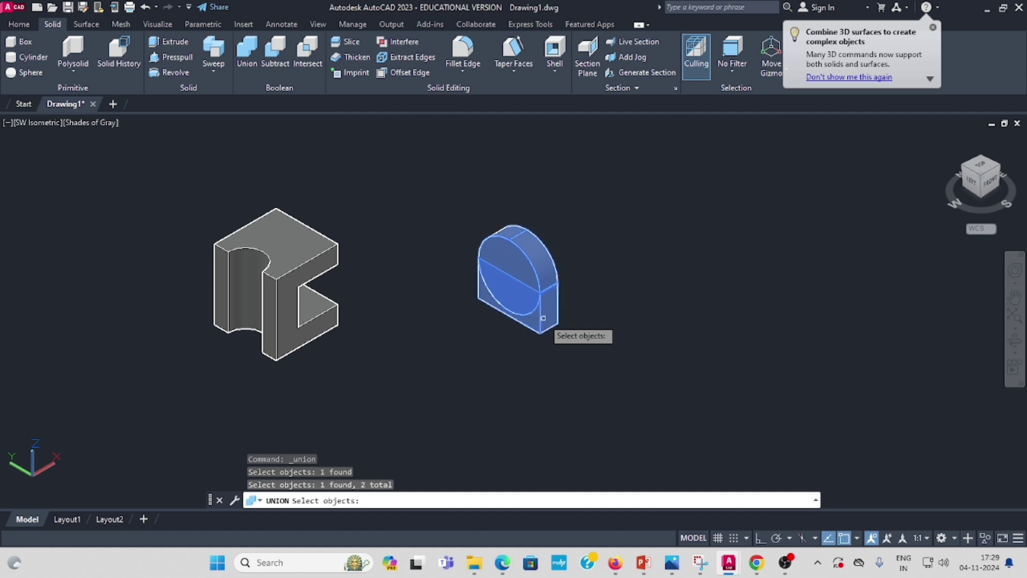
{"action": "key", "text": "Return"}
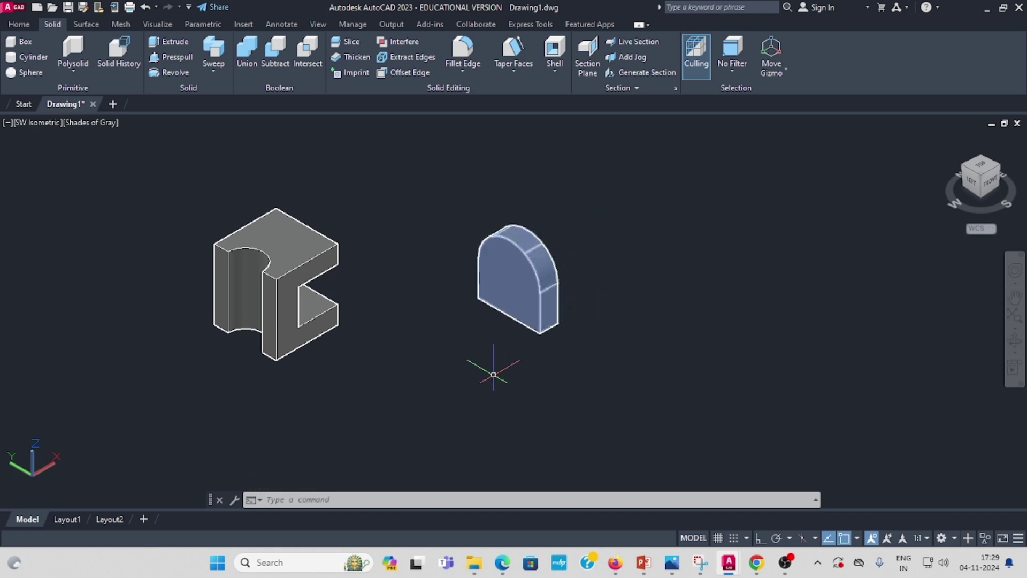
{"action": "left_click", "coordinate": [25, 42]}
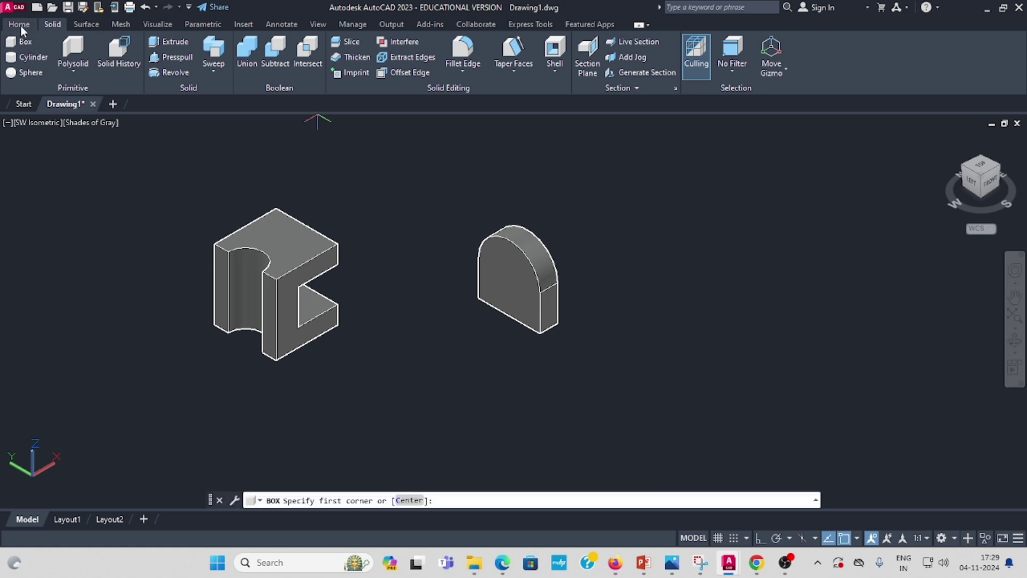
{"action": "left_click", "coordinate": [25, 42]}
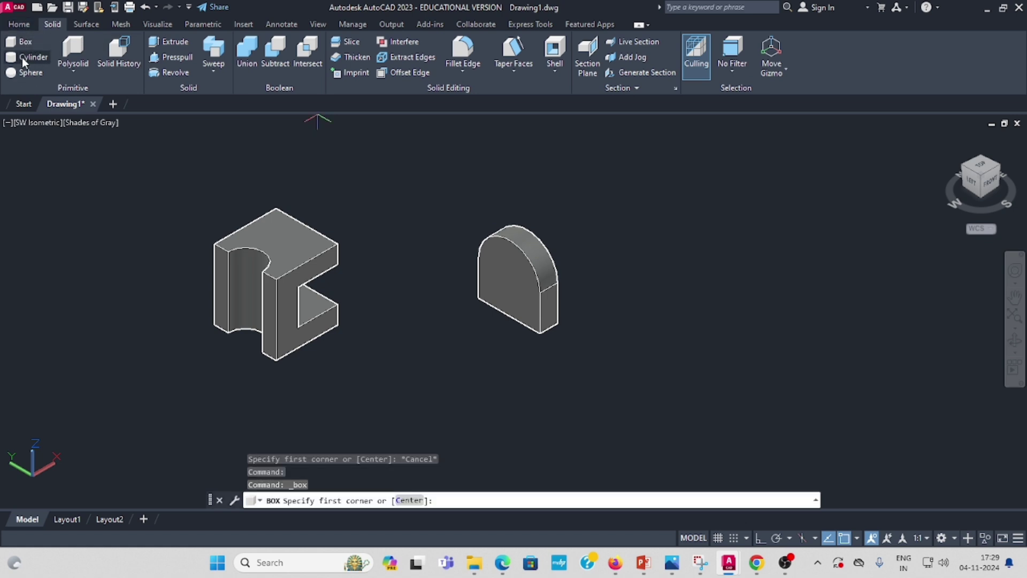
{"action": "left_click", "coordinate": [27, 57]}
Step: Create a cylinder of diameter 35 and height 20 in the empty space beside the round-topped lug
{"action": "left_click", "coordinate": [22, 27]}
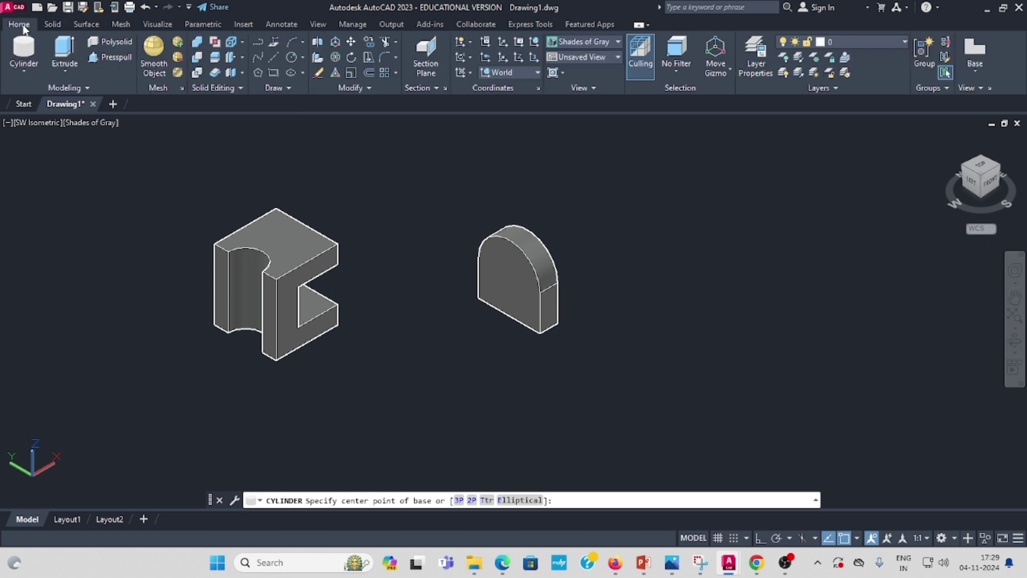
{"action": "left_click", "coordinate": [25, 67]}
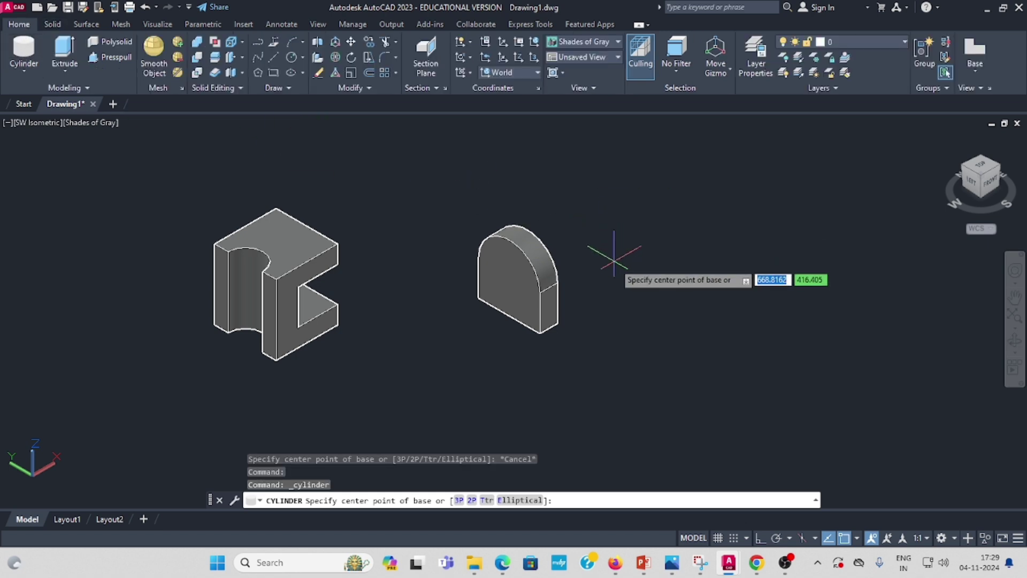
{"action": "left_click", "coordinate": [659, 243]}
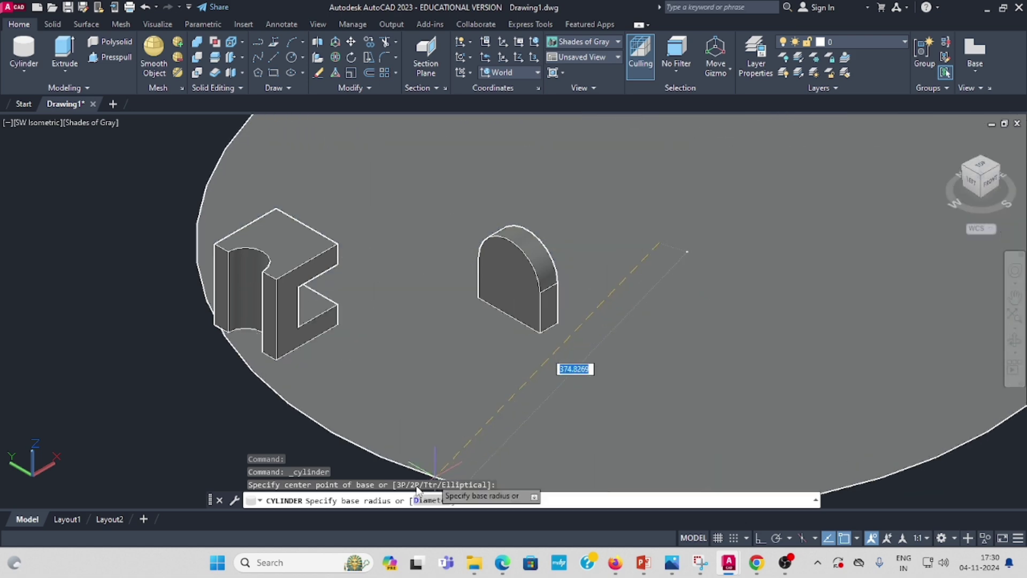
{"action": "left_click", "coordinate": [433, 500]}
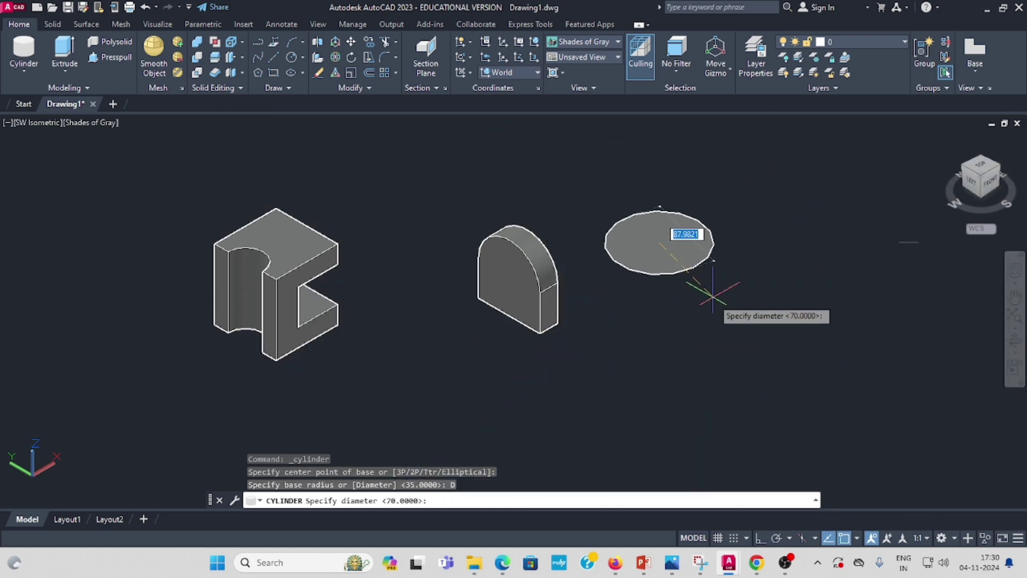
{"action": "type", "text": "35"}
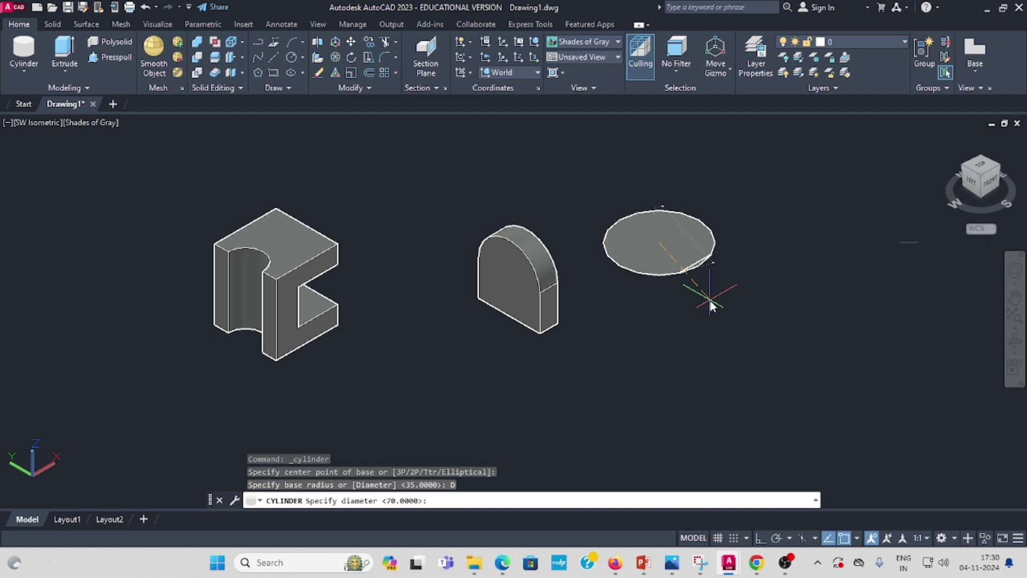
{"action": "key", "text": "Return"}
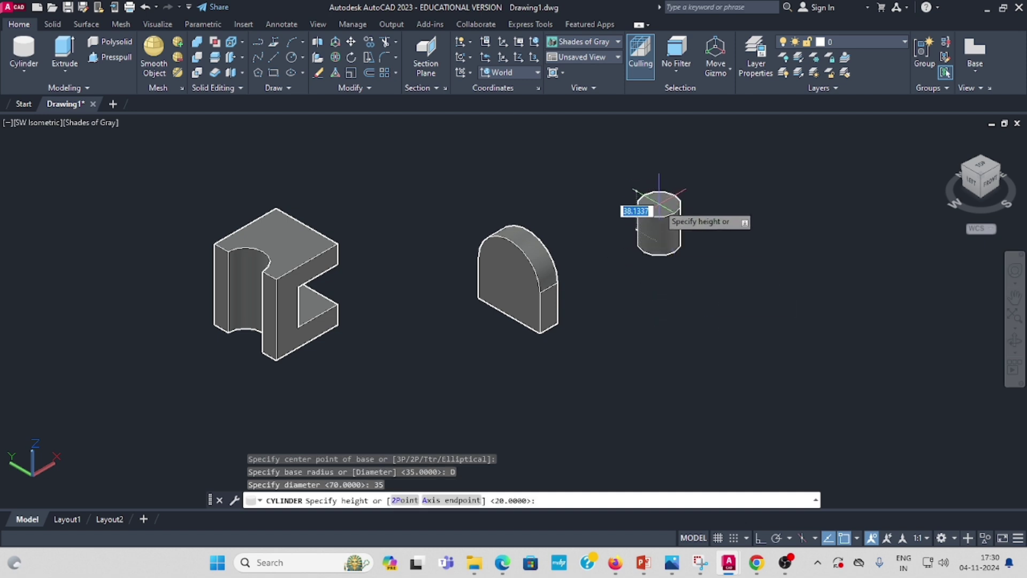
{"action": "type", "text": "20"}
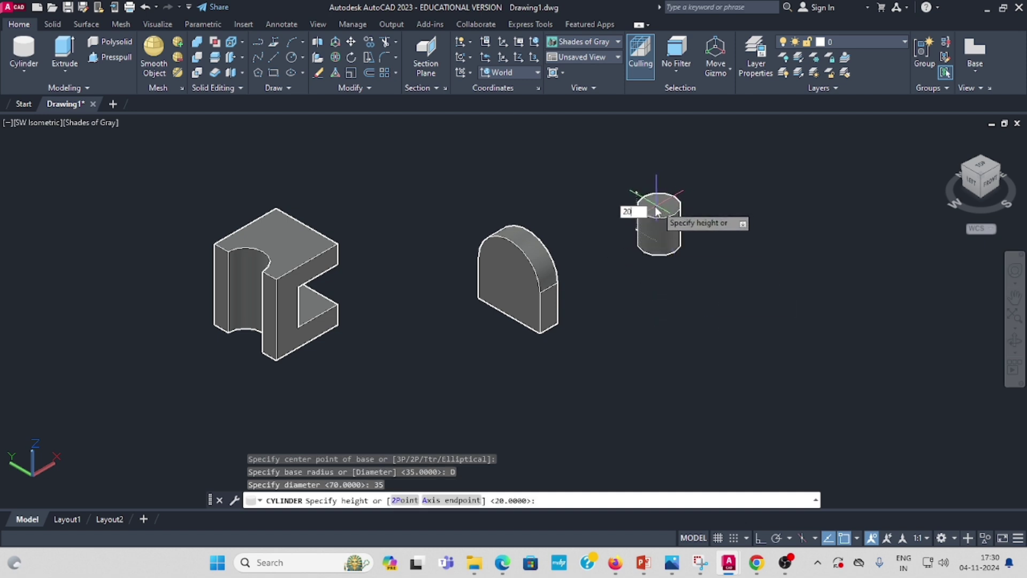
{"action": "key", "text": "Return"}
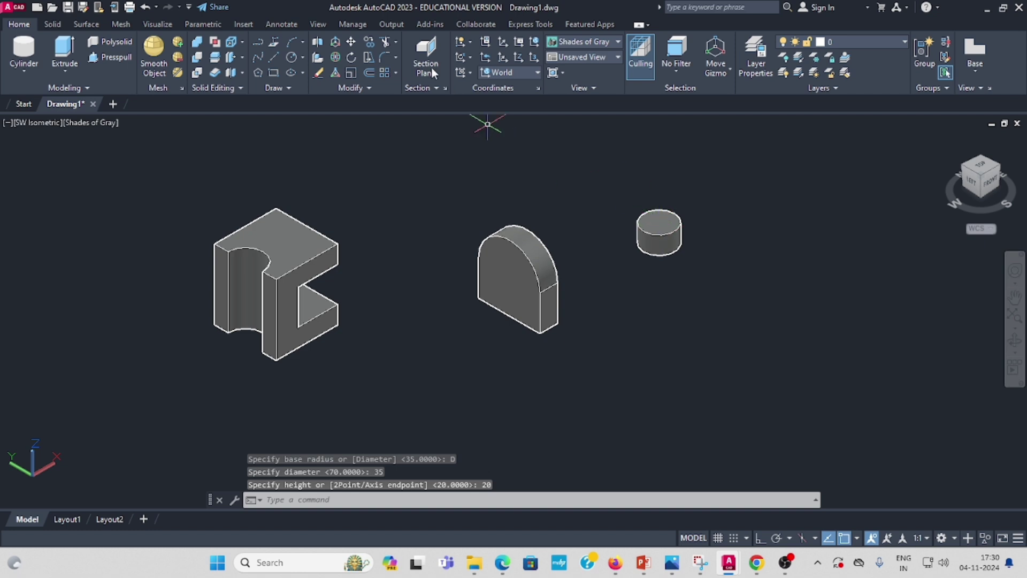
Step: Rotate the small cylinder 90 degrees about the Y axis with 3D Rotate
{"action": "left_click", "coordinate": [337, 56]}
{"action": "left_click", "coordinate": [667, 235]}
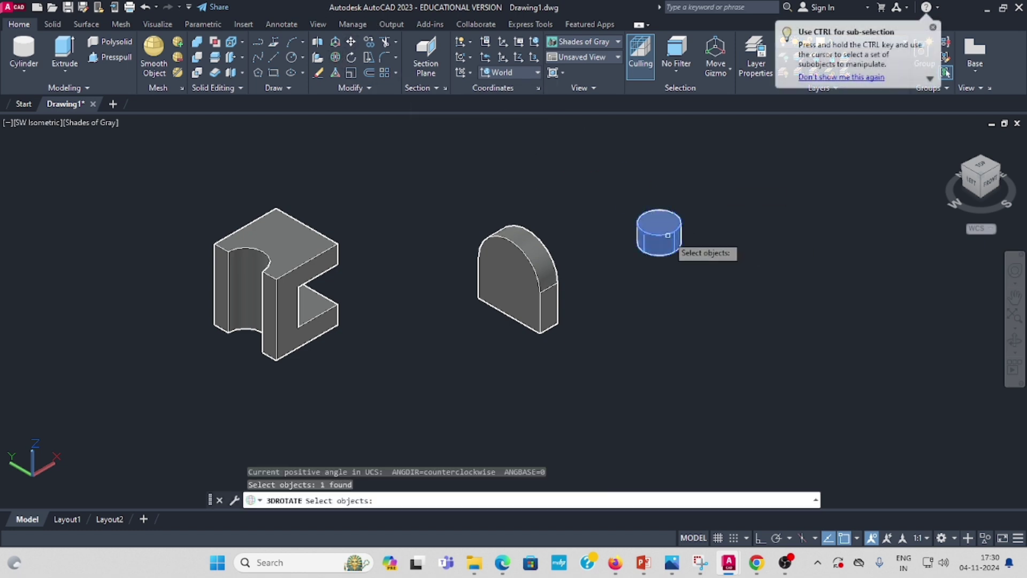
{"action": "key", "text": "Return"}
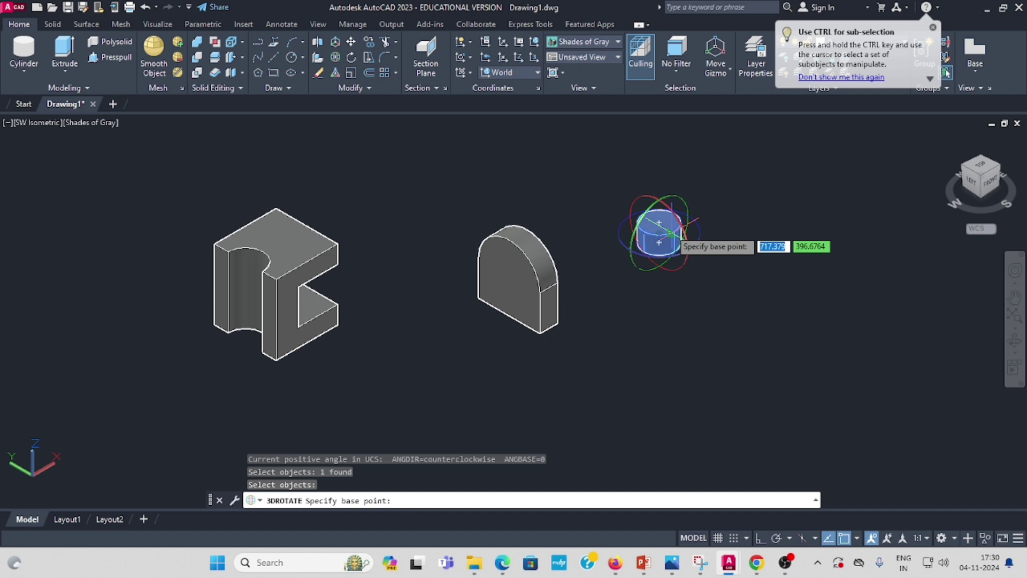
{"action": "left_click", "coordinate": [672, 194]}
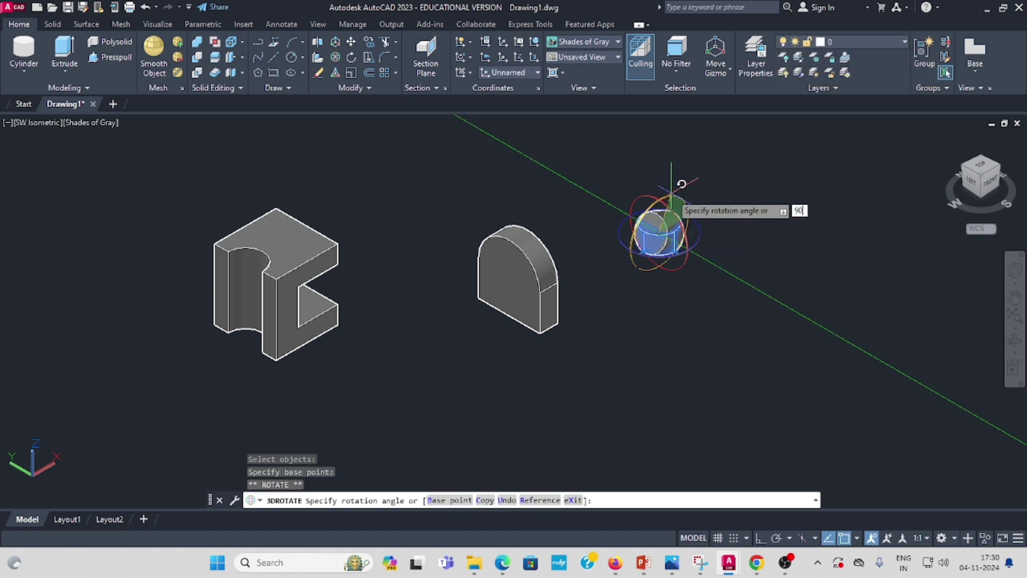
{"action": "key", "text": "Return"}
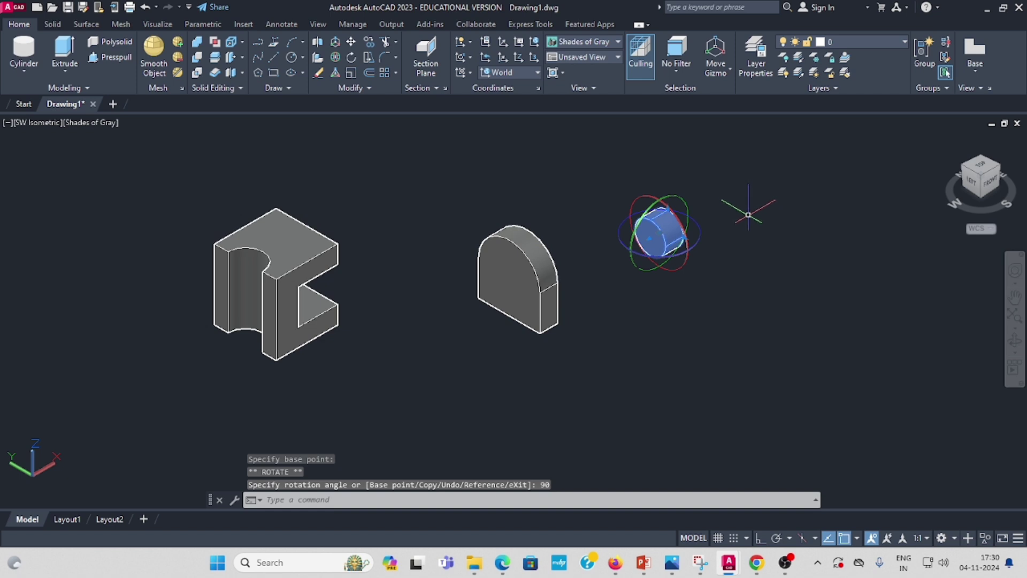
{"action": "key", "text": "Escape"}
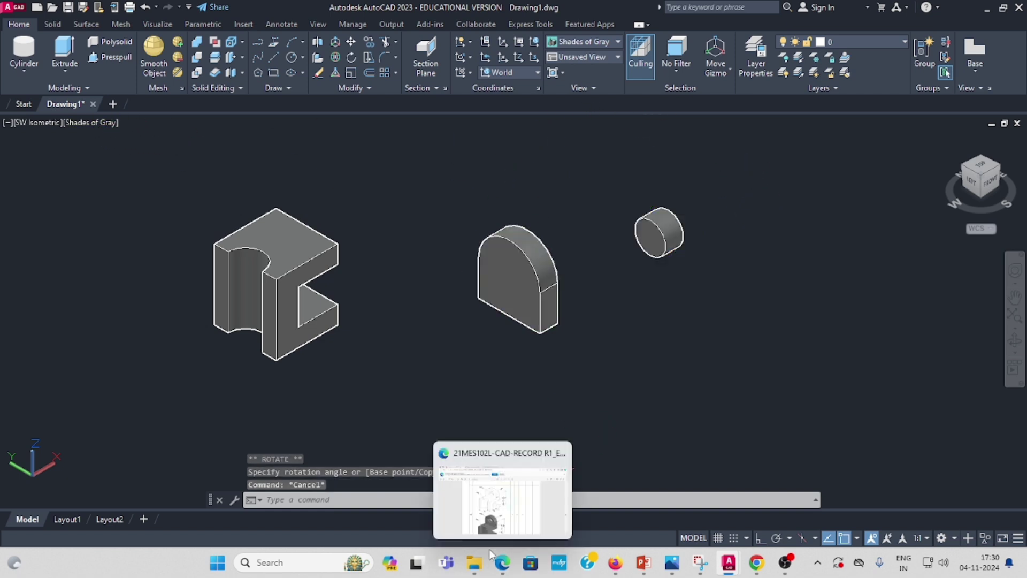
Step: Examine the hole in the lug of the Q2 drawing in Edge and return to the AutoCAD drawing
{"action": "mouse_move", "coordinate": [517, 568]}
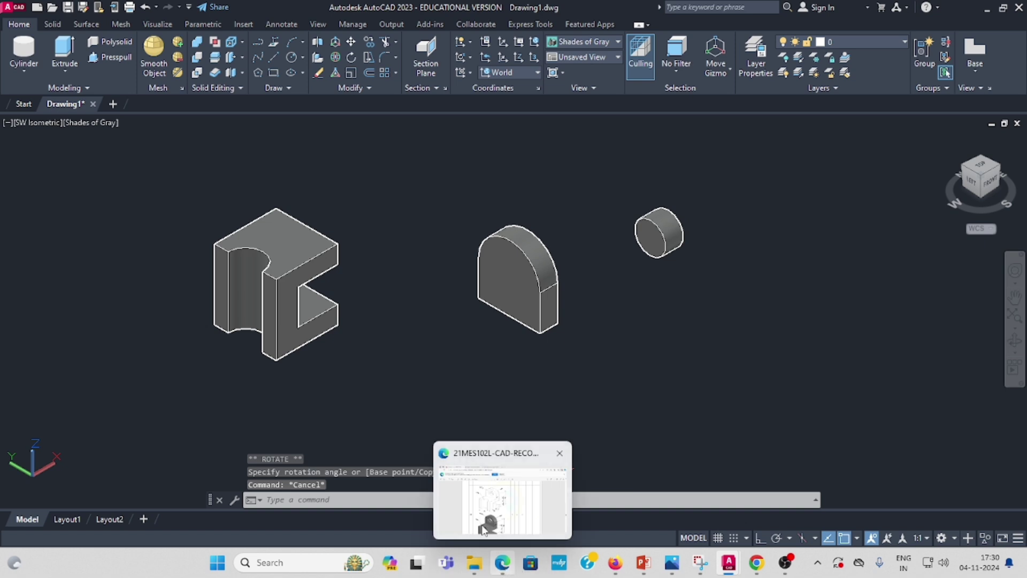
{"action": "left_click", "coordinate": [506, 526]}
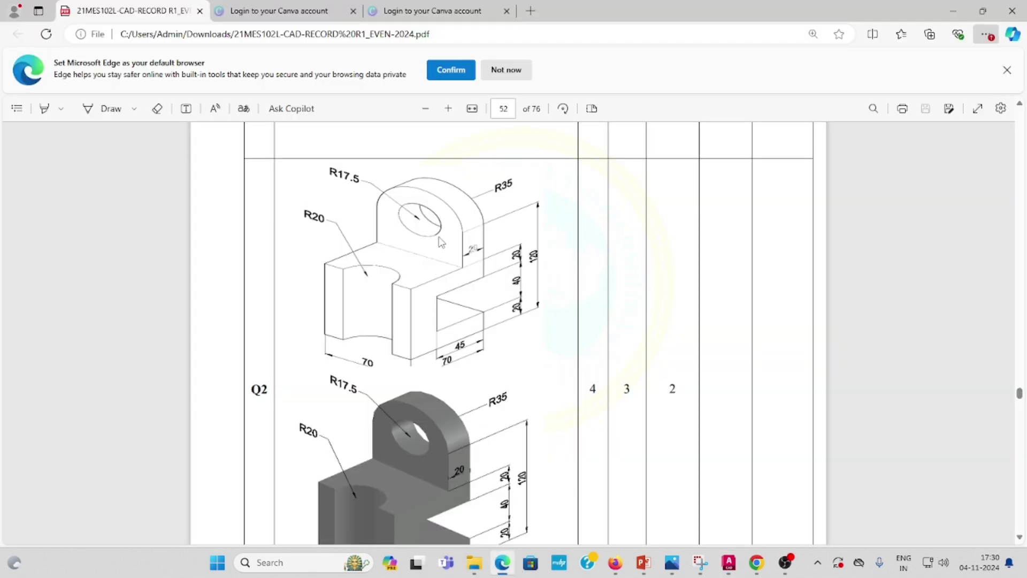
{"action": "scroll", "coordinate": [417, 407], "scroll_direction": "down", "scroll_amount": 2}
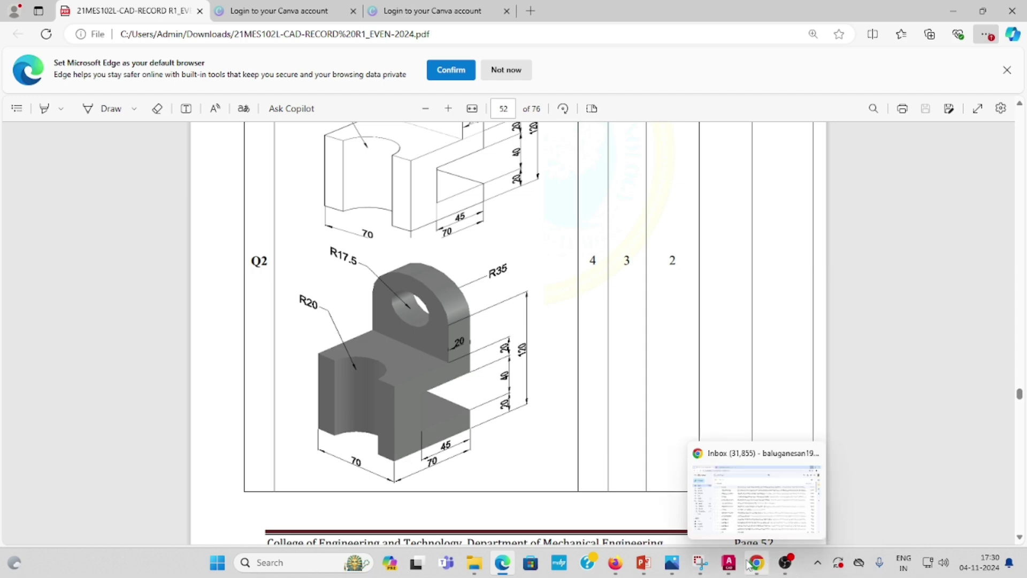
{"action": "mouse_move", "coordinate": [729, 563]}
{"action": "left_click", "coordinate": [790, 513]}
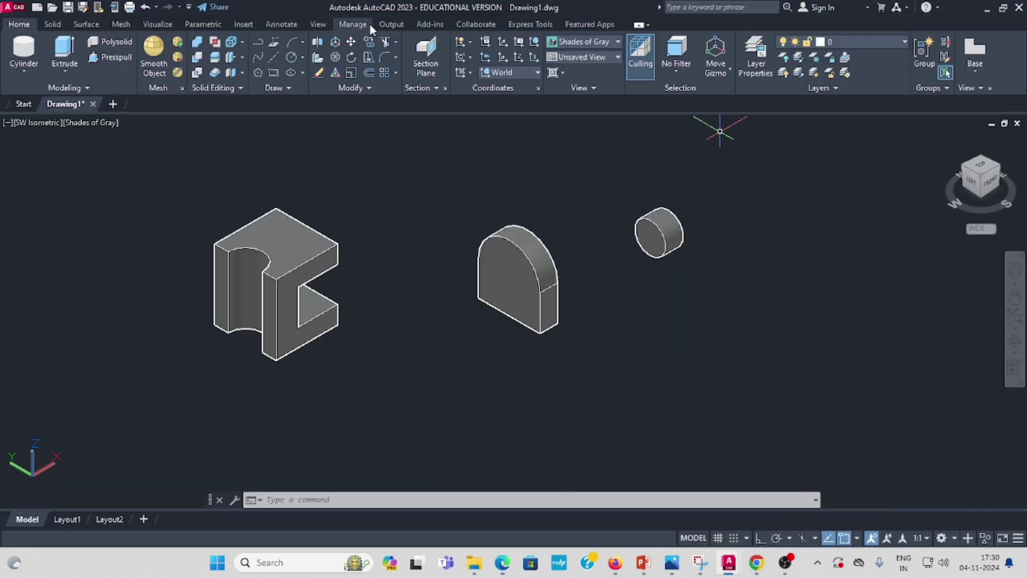
Step: In 2D Wireframe, move the small cylinder by its face centre to the matching arc centre of the lug's rounded end
{"action": "left_click", "coordinate": [88, 125]}
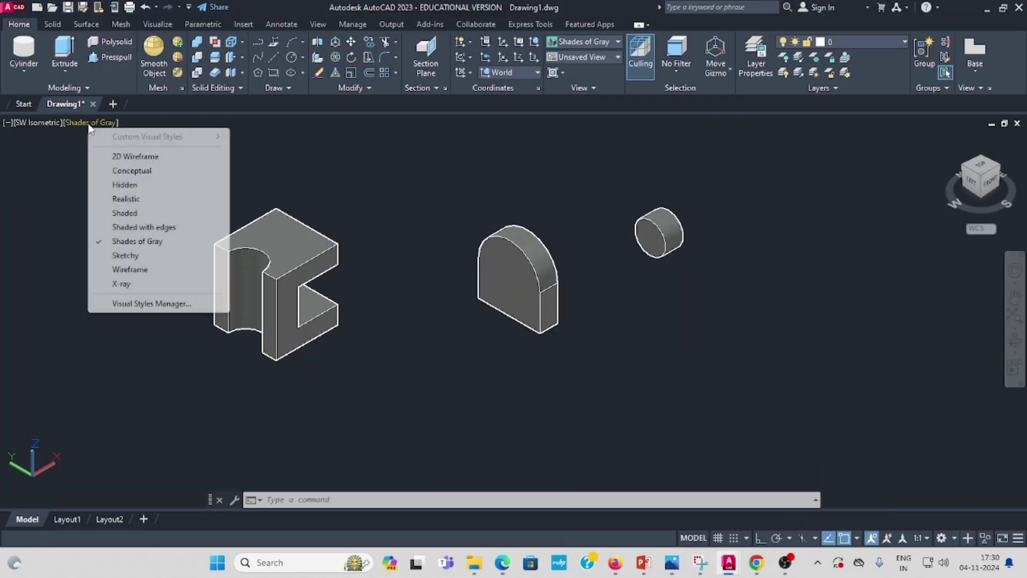
{"action": "left_click", "coordinate": [137, 157]}
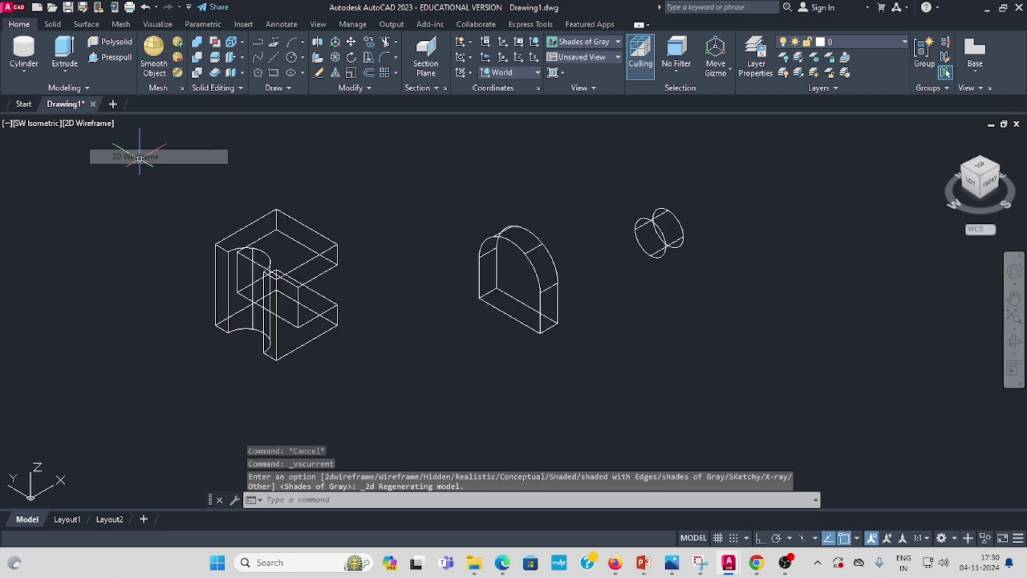
{"action": "left_click", "coordinate": [351, 47]}
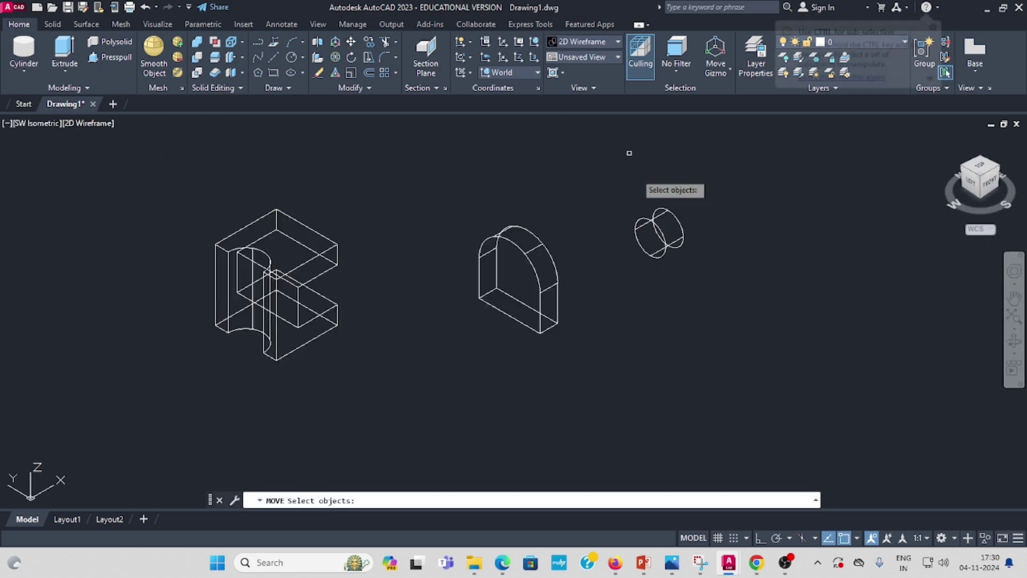
{"action": "left_click", "coordinate": [659, 226]}
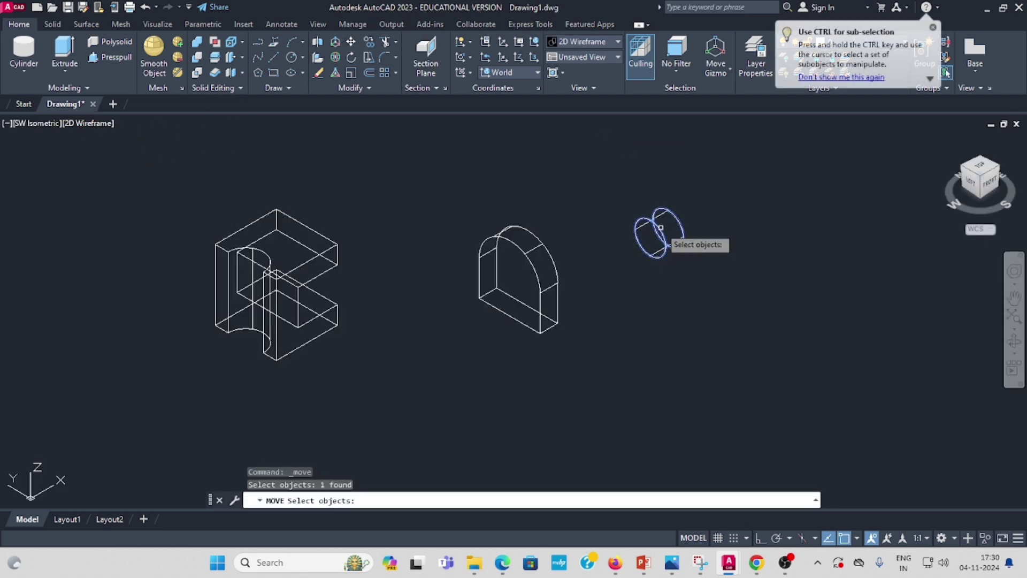
{"action": "key", "text": "Return"}
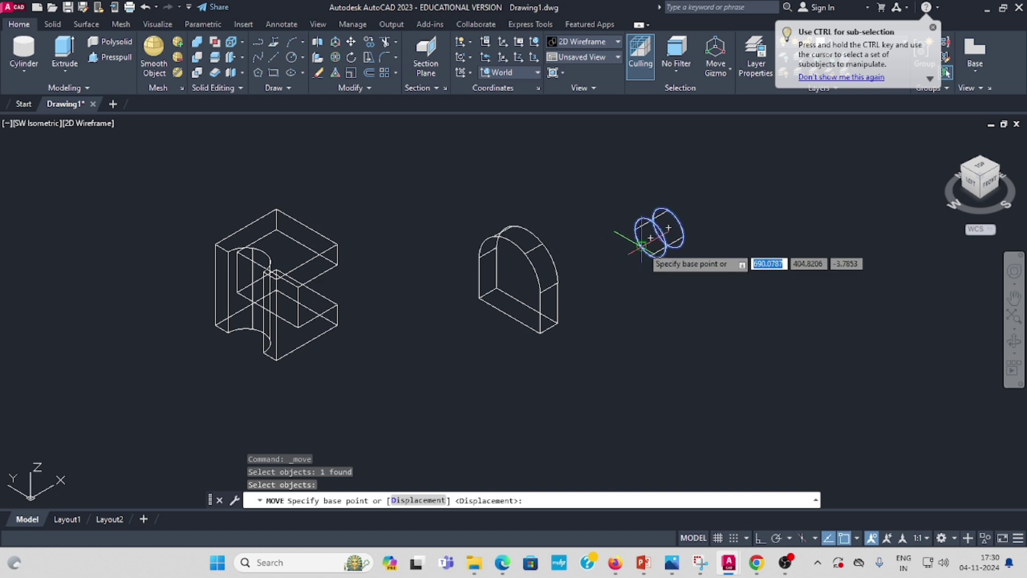
{"action": "left_click", "coordinate": [650, 237]}
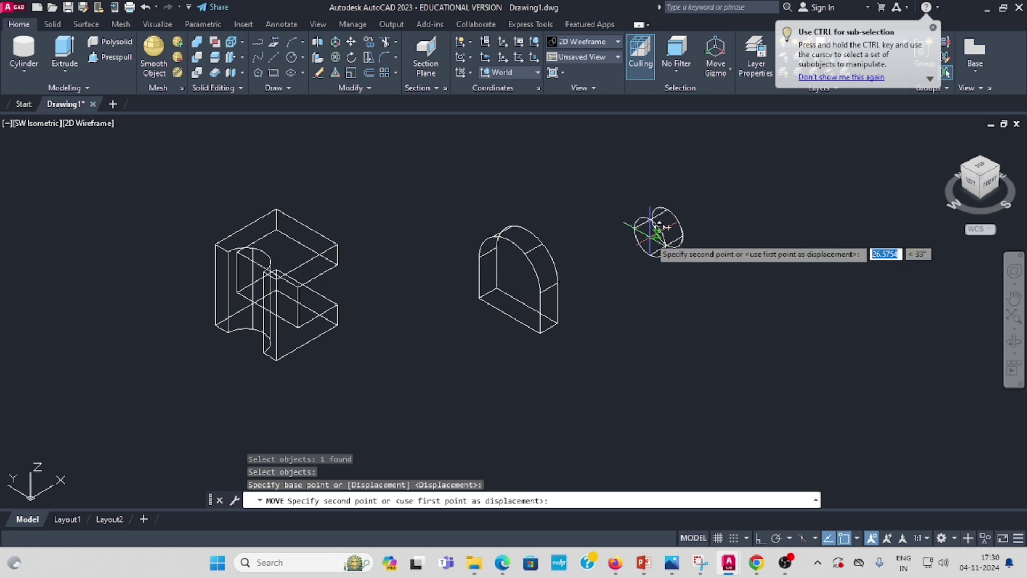
{"action": "left_click", "coordinate": [526, 262]}
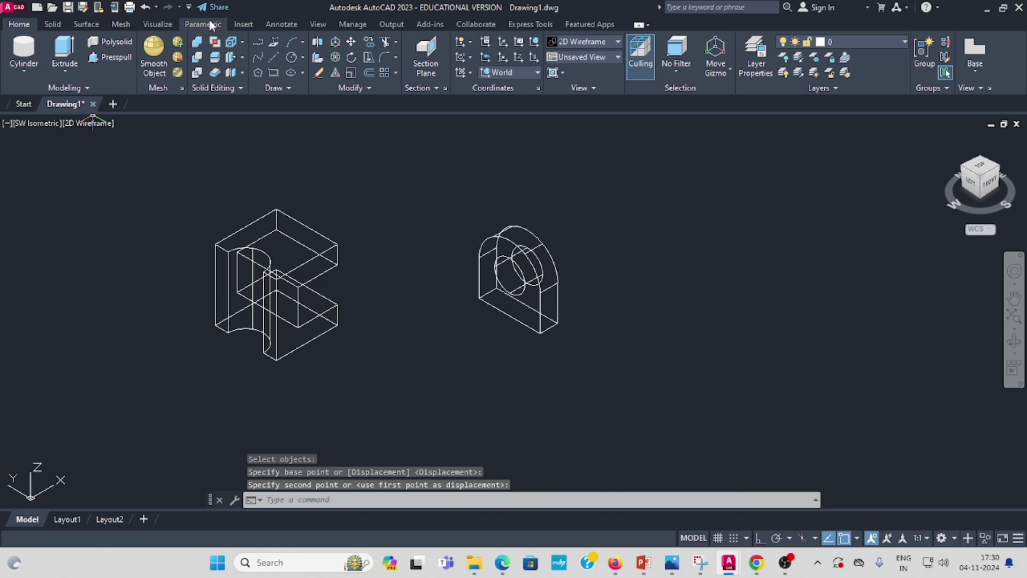
Step: Subtract the small cylinder from the lug to cut its through hole, and display the model in Shades of Gray
{"action": "left_click", "coordinate": [51, 25]}
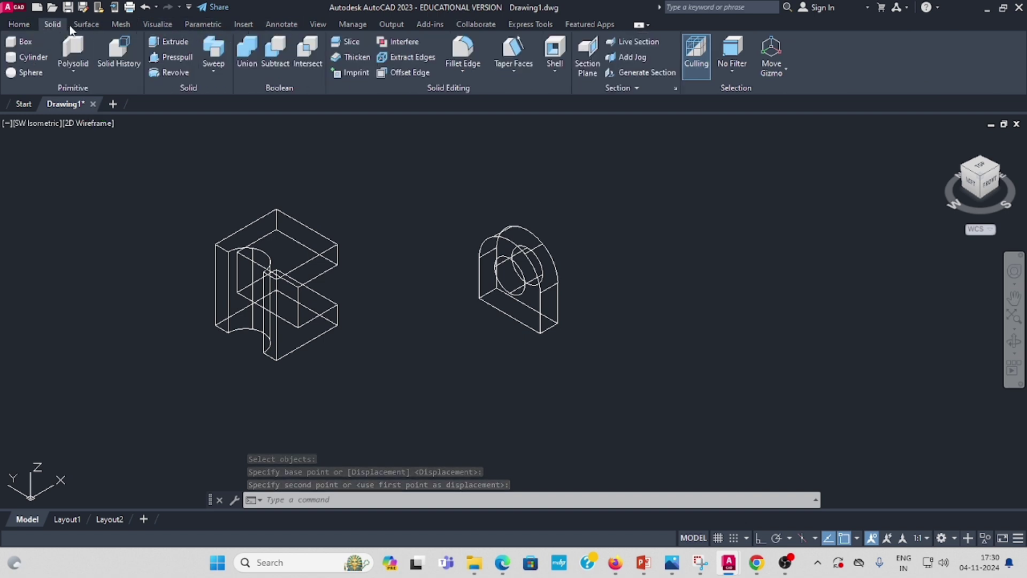
{"action": "left_click", "coordinate": [276, 54]}
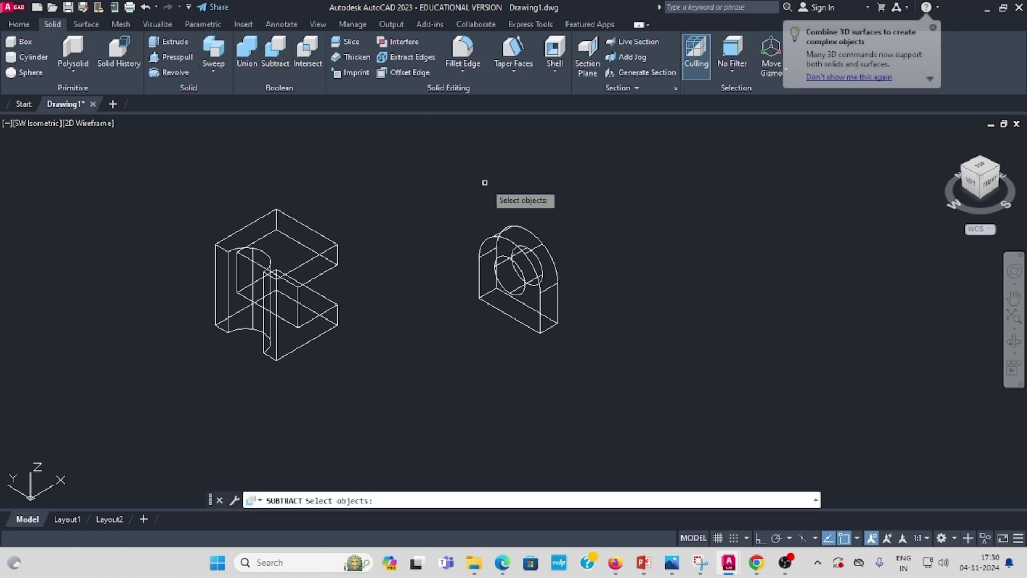
{"action": "left_click", "coordinate": [522, 226]}
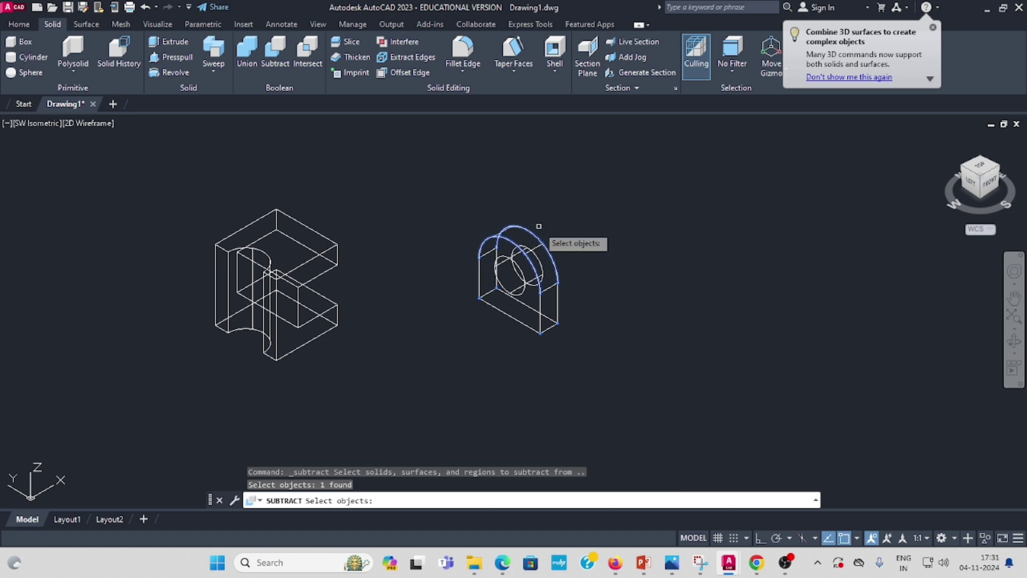
{"action": "key", "text": "Return"}
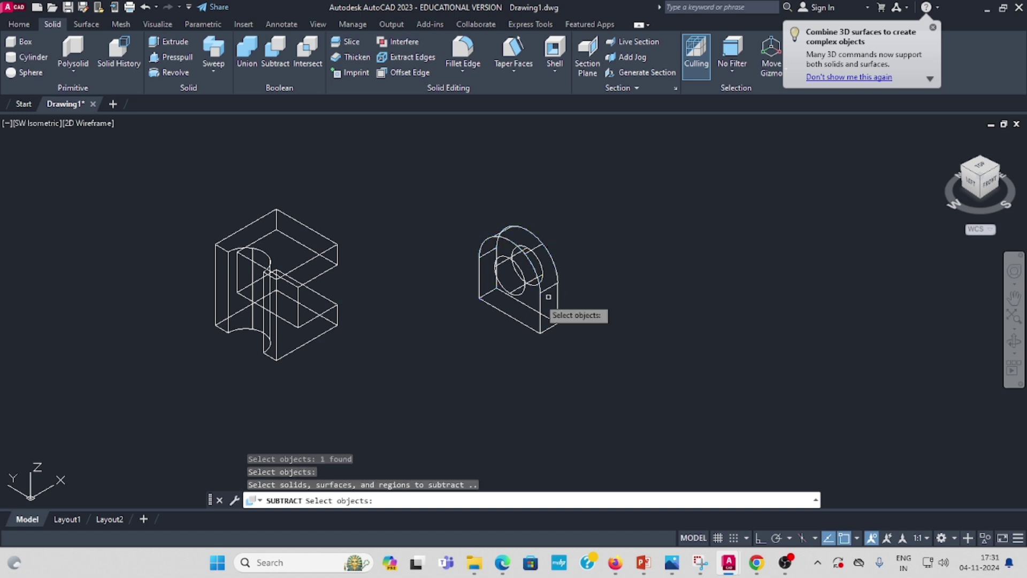
{"action": "left_click", "coordinate": [507, 259]}
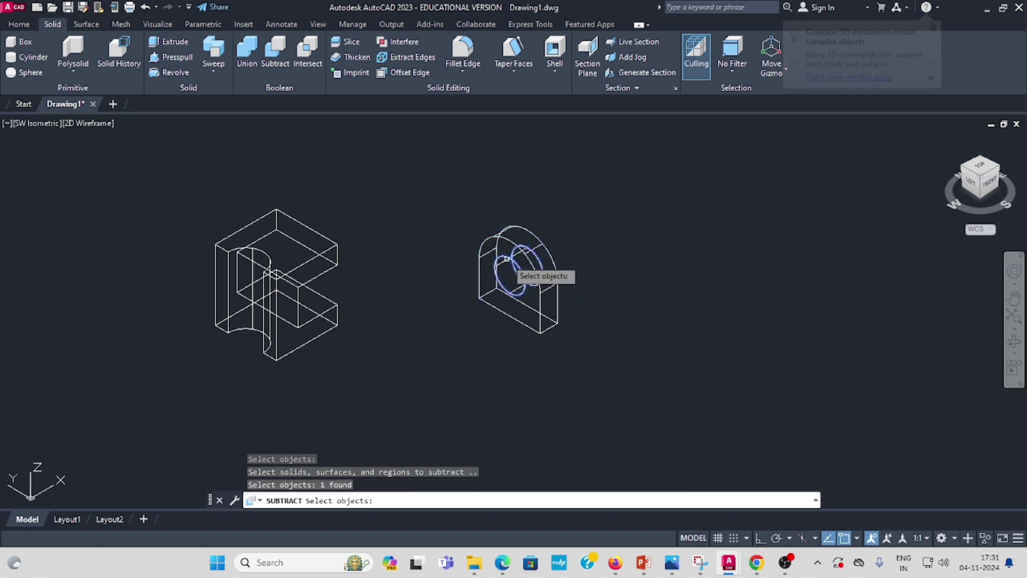
{"action": "key", "text": "Return"}
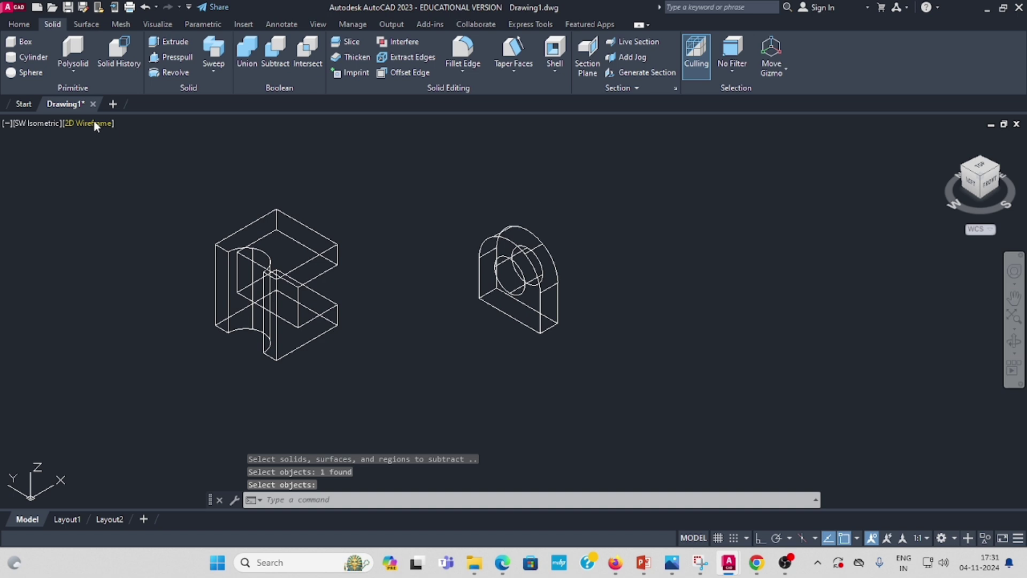
{"action": "left_click", "coordinate": [96, 126]}
{"action": "left_click", "coordinate": [142, 239]}
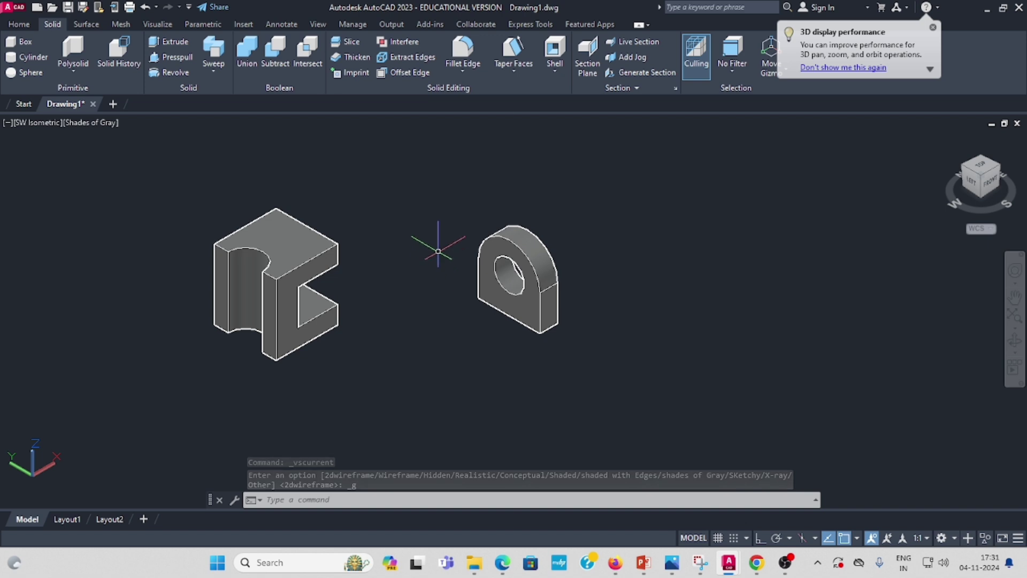
Step: Move the holed lug by its lower rear corner onto the matching rear corner of the notched block's top face
{"action": "left_click", "coordinate": [19, 25]}
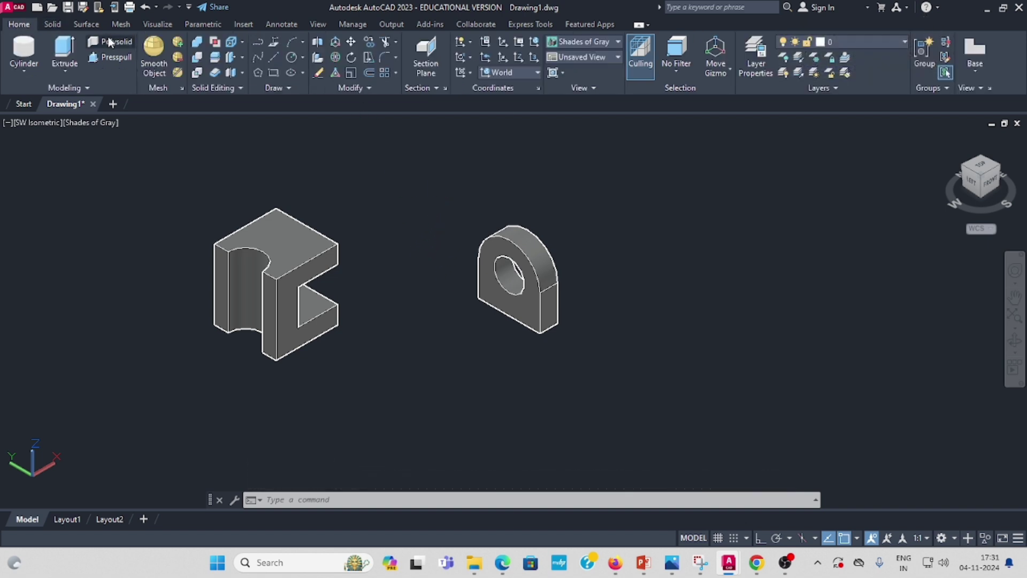
{"action": "left_click", "coordinate": [352, 41]}
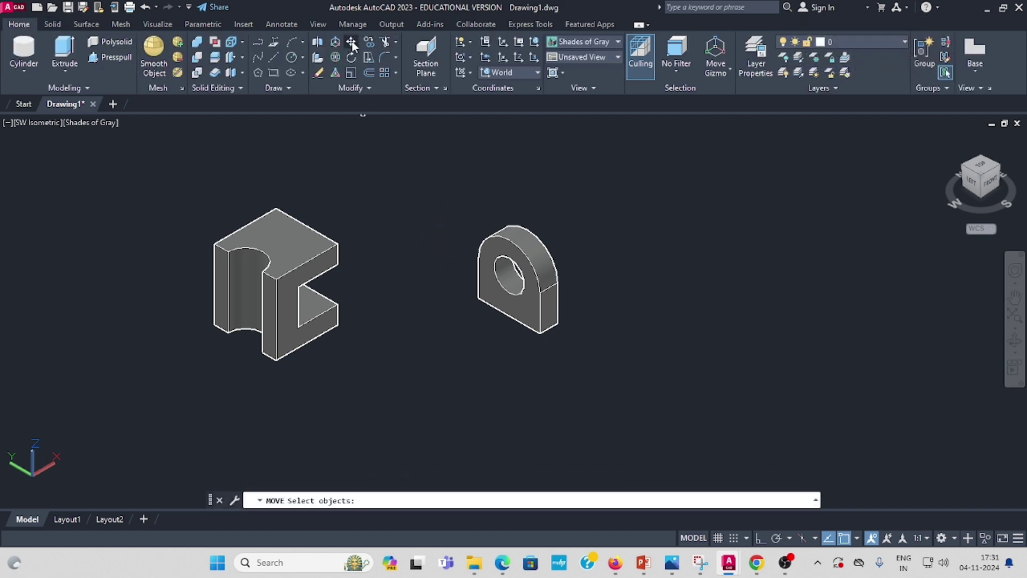
{"action": "left_click", "coordinate": [537, 243]}
{"action": "key", "text": "Return"}
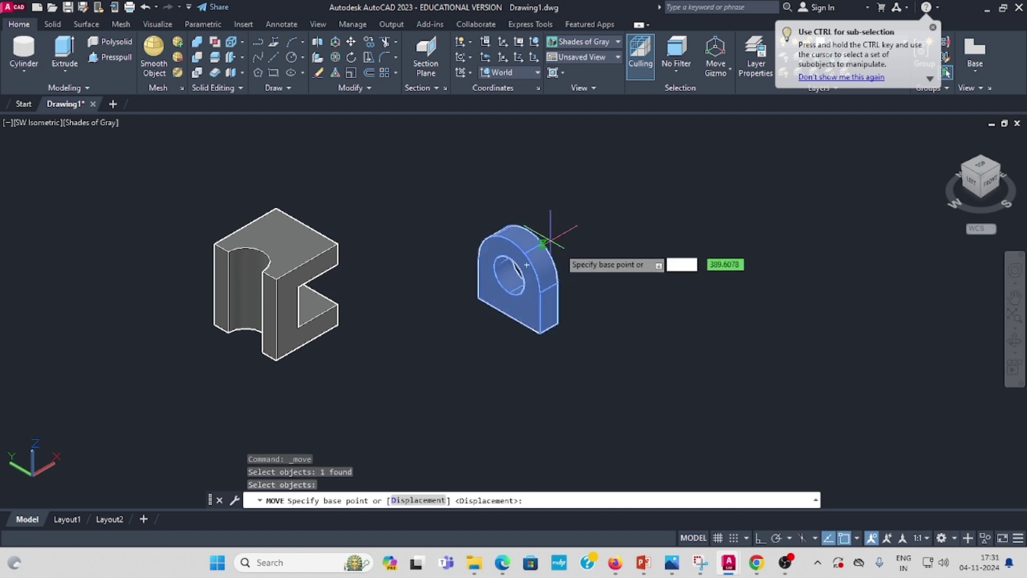
{"action": "left_click", "coordinate": [557, 323]}
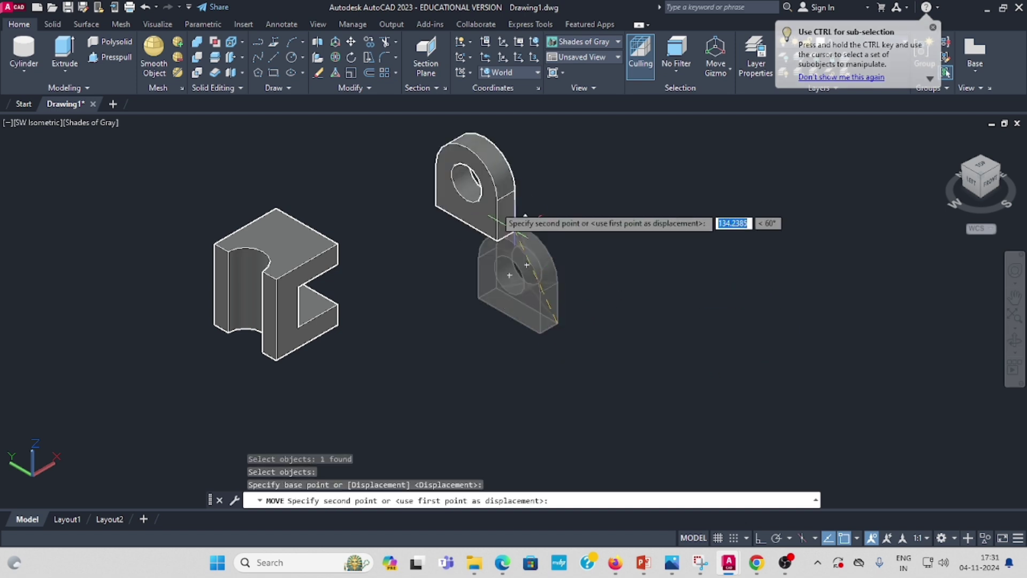
{"action": "left_click", "coordinate": [337, 244]}
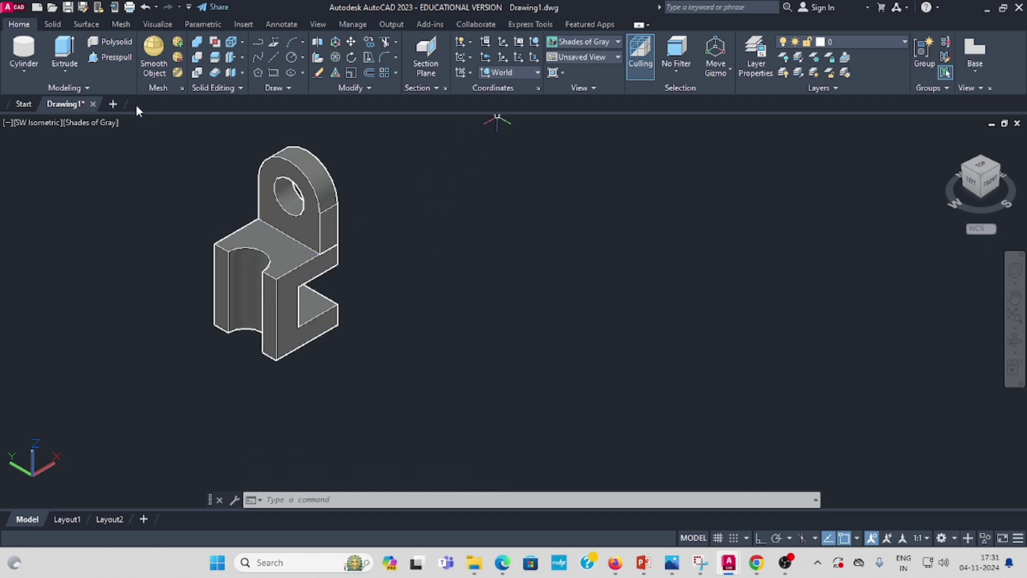
Step: Display the model in the Conceptual visual style and union the lug with the notched block
{"action": "left_click", "coordinate": [95, 124]}
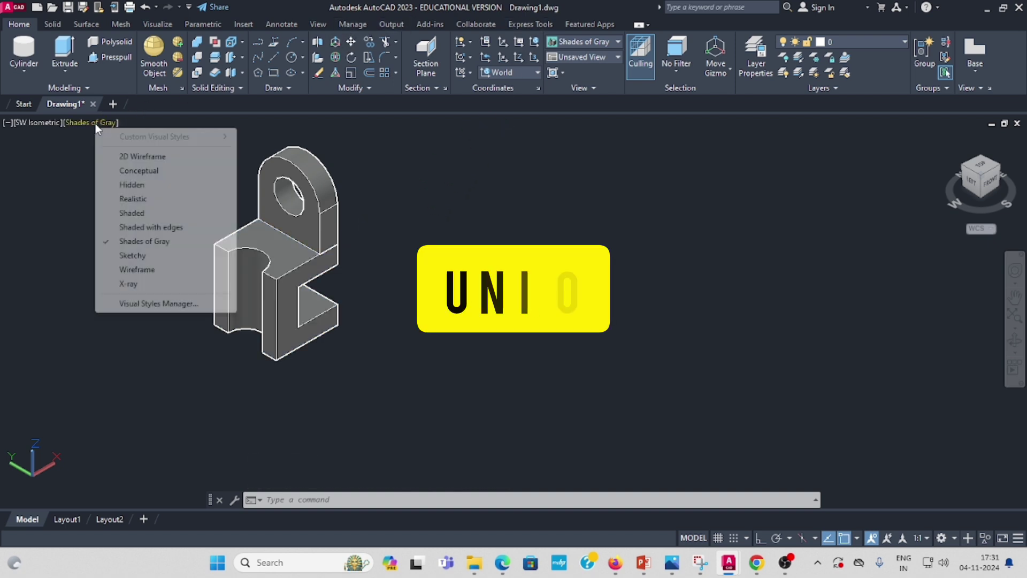
{"action": "left_click", "coordinate": [134, 172]}
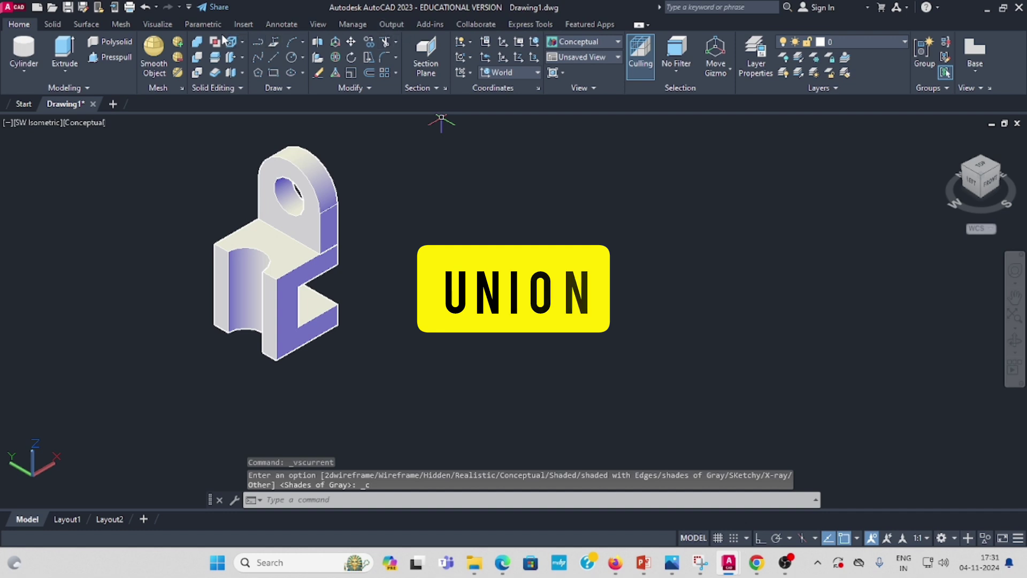
{"action": "left_click", "coordinate": [53, 24]}
{"action": "left_click", "coordinate": [247, 53]}
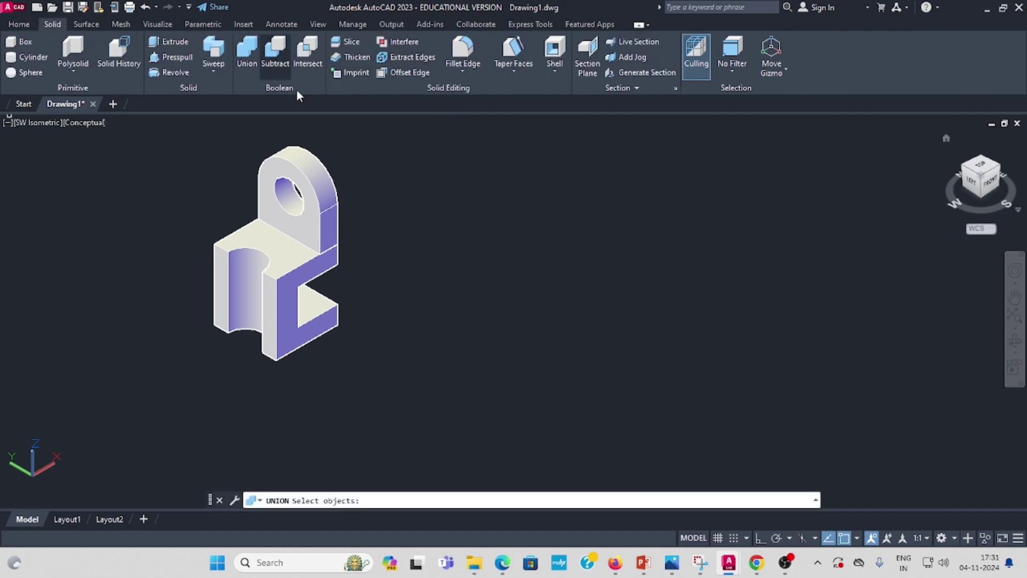
{"action": "left_click", "coordinate": [315, 197]}
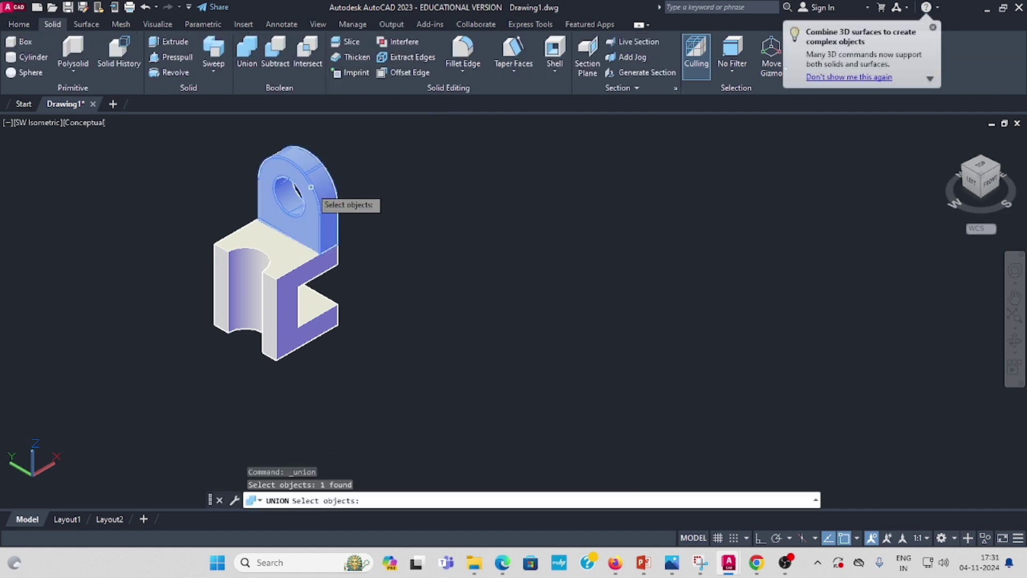
{"action": "left_click", "coordinate": [297, 270]}
{"action": "key", "text": "Return"}
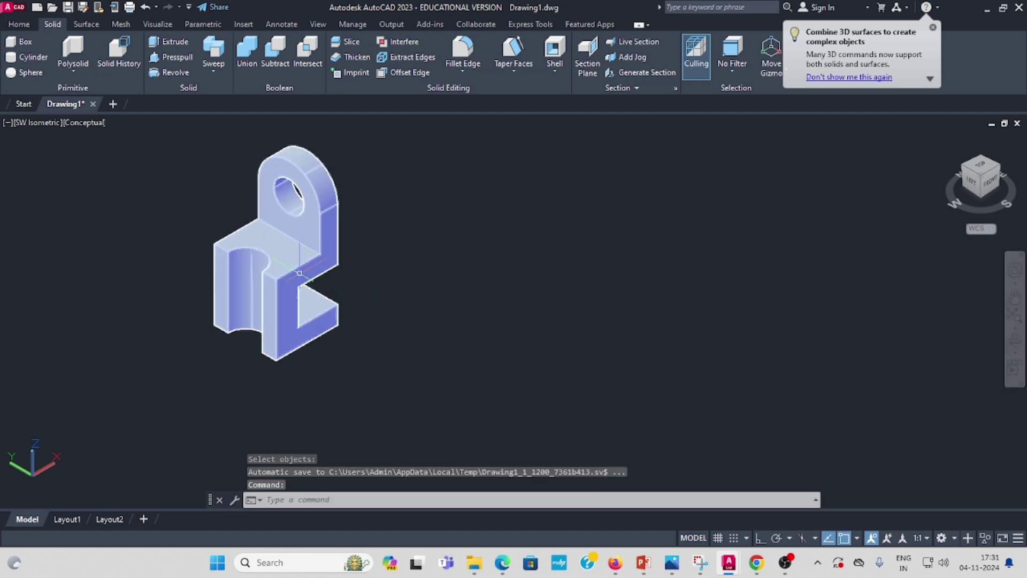
Step: Set the colour of the combined bracket solid to Red and deselect it
{"action": "left_click", "coordinate": [319, 245]}
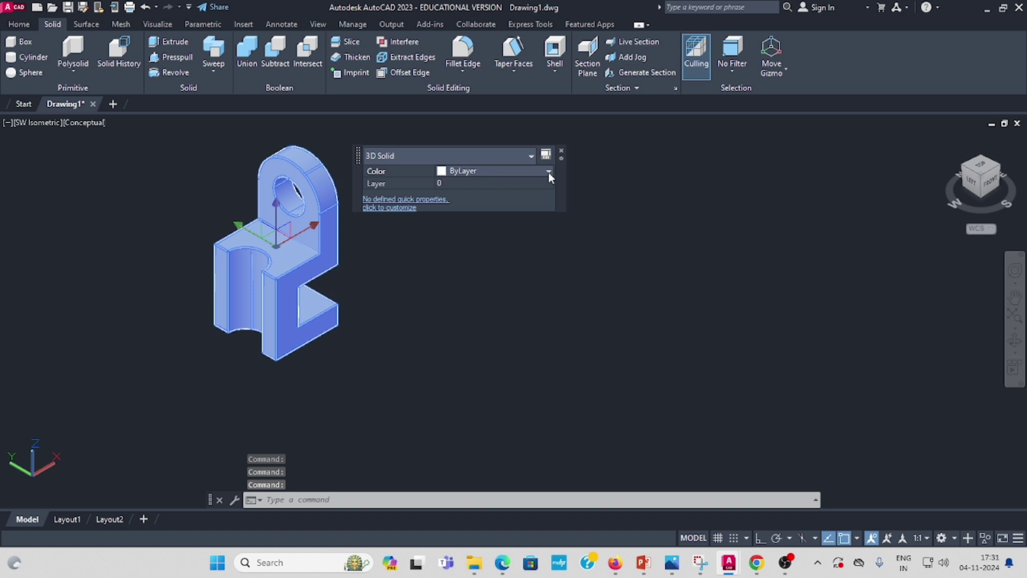
{"action": "left_click", "coordinate": [548, 172]}
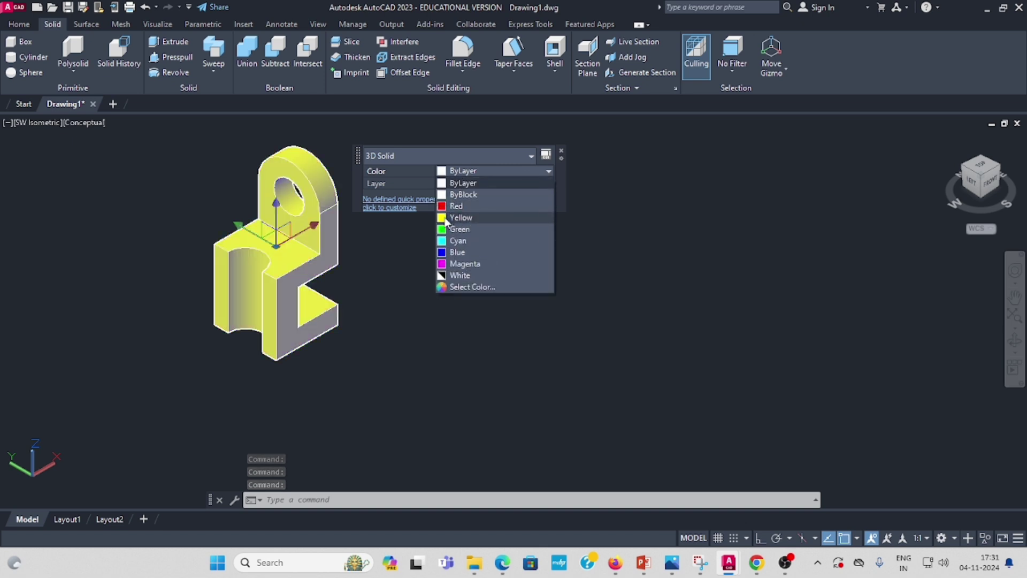
{"action": "left_click", "coordinate": [442, 206]}
{"action": "scroll", "coordinate": [355, 289], "scroll_direction": "up", "scroll_amount": 3}
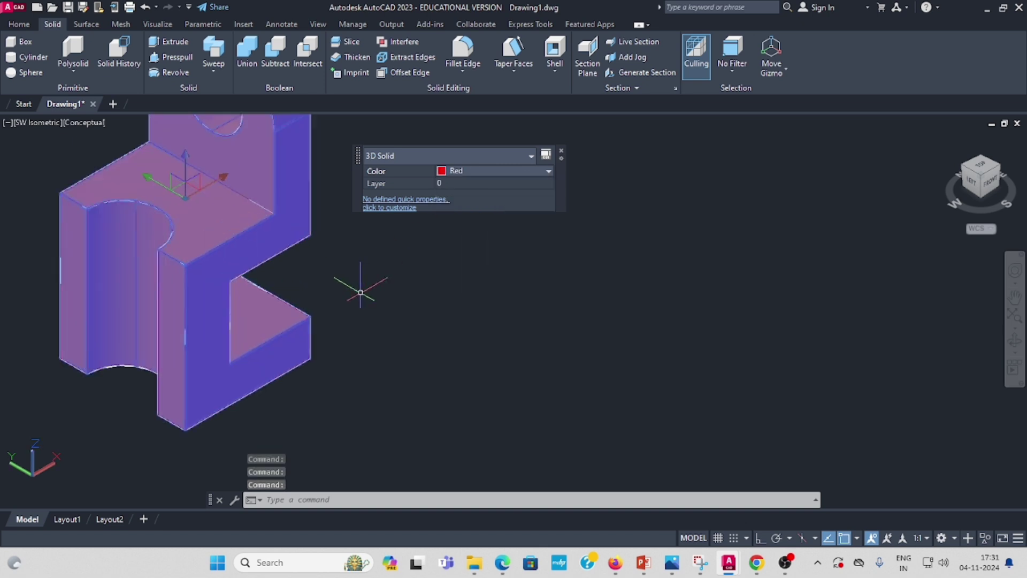
{"action": "scroll", "coordinate": [355, 294], "scroll_direction": "down", "scroll_amount": 3}
{"action": "scroll", "coordinate": [354, 300], "scroll_direction": "up", "scroll_amount": 1}
{"action": "key", "text": "Escape"}
{"action": "middle_click_drag", "start_coordinate": [354, 301], "coordinate": [566, 372]}
{"action": "scroll", "coordinate": [523, 344], "scroll_direction": "up", "scroll_amount": 2}
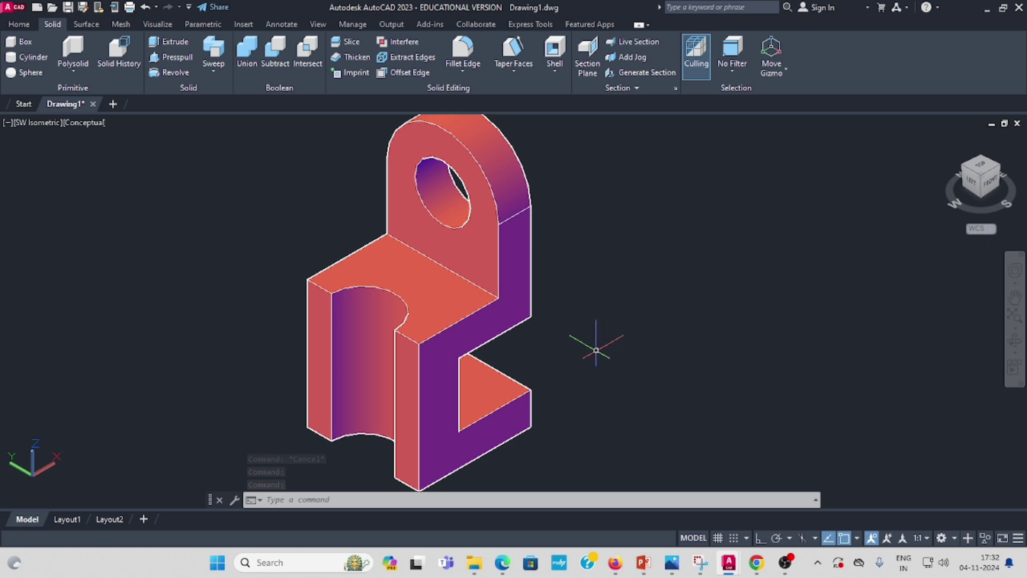
{"action": "middle_click_drag", "start_coordinate": [596, 348], "coordinate": [573, 363]}
{"action": "key", "text": "Escape"}
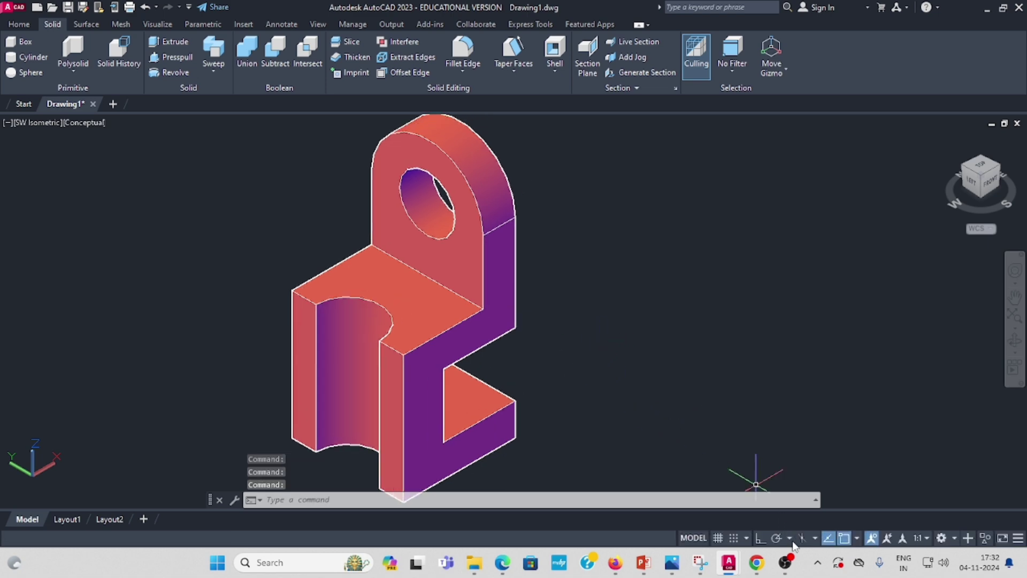
{"action": "mouse_move", "coordinate": [787, 567]}
{"action": "left_click", "coordinate": [788, 518]}
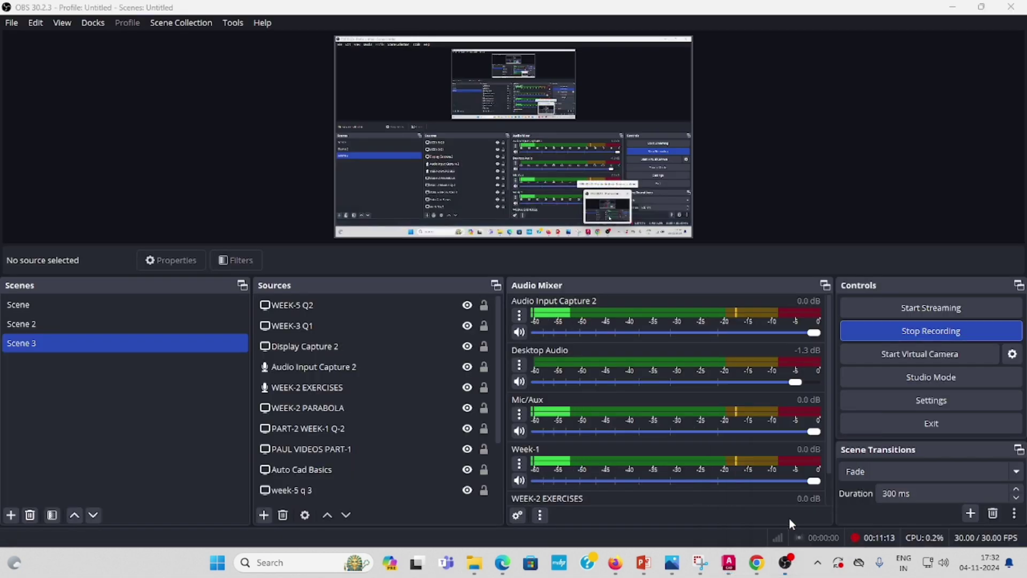